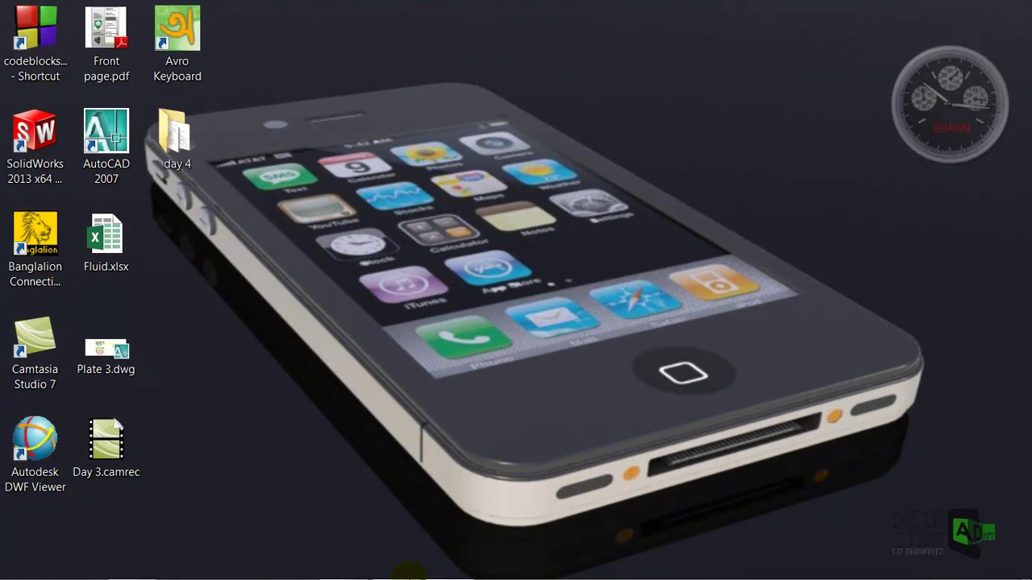
# View the reference drawing 2.jpg in Picasa Photo Viewer, then return to AutoCAD
pyautogui.click(399, 562)
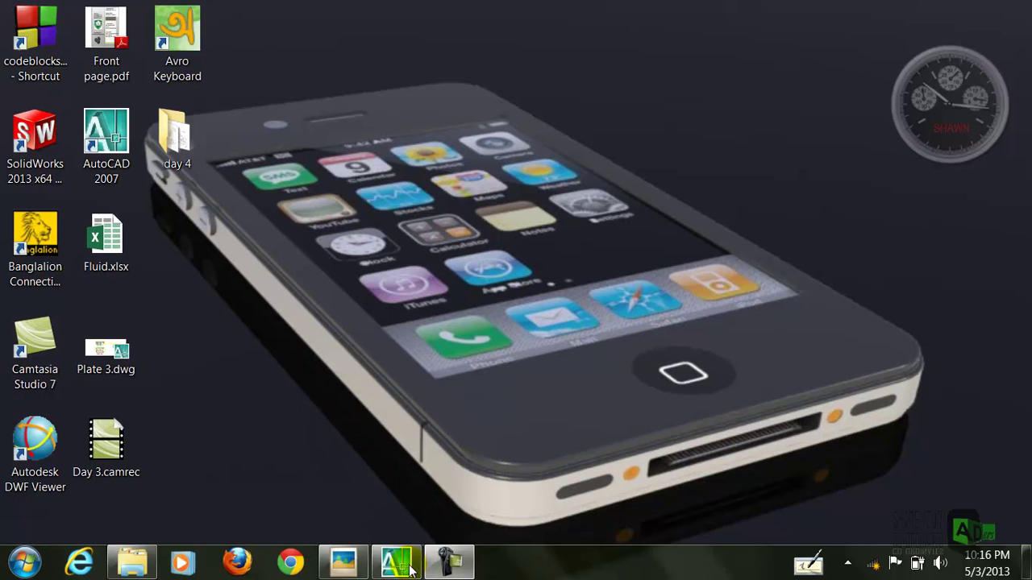
pyautogui.click(359, 564)
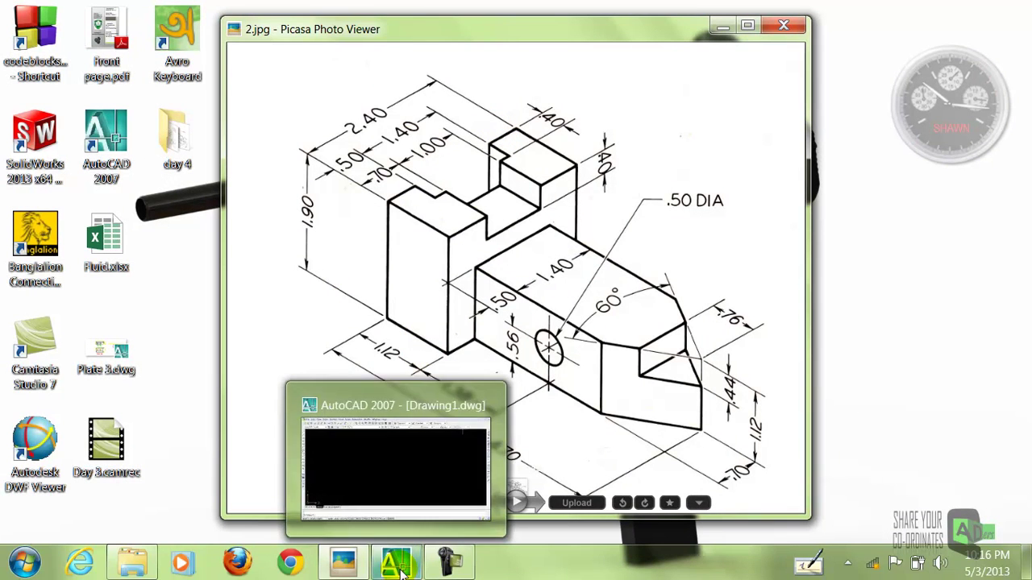
pyautogui.click(397, 565)
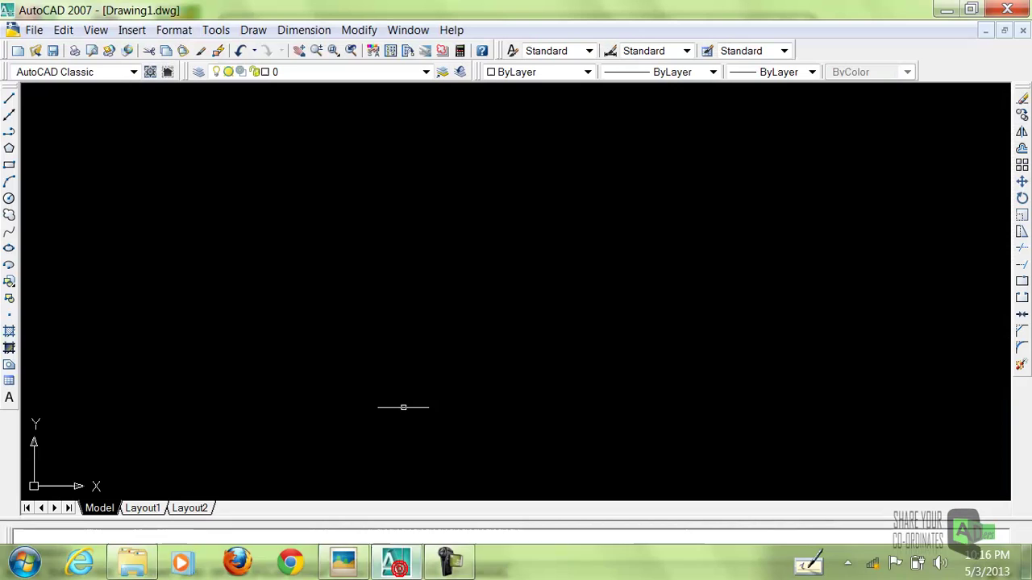
# Show the Modeling, Solid Editing and View toolbars
pyautogui.rightClick(869, 44)
pyautogui.moveTo(909, 53)
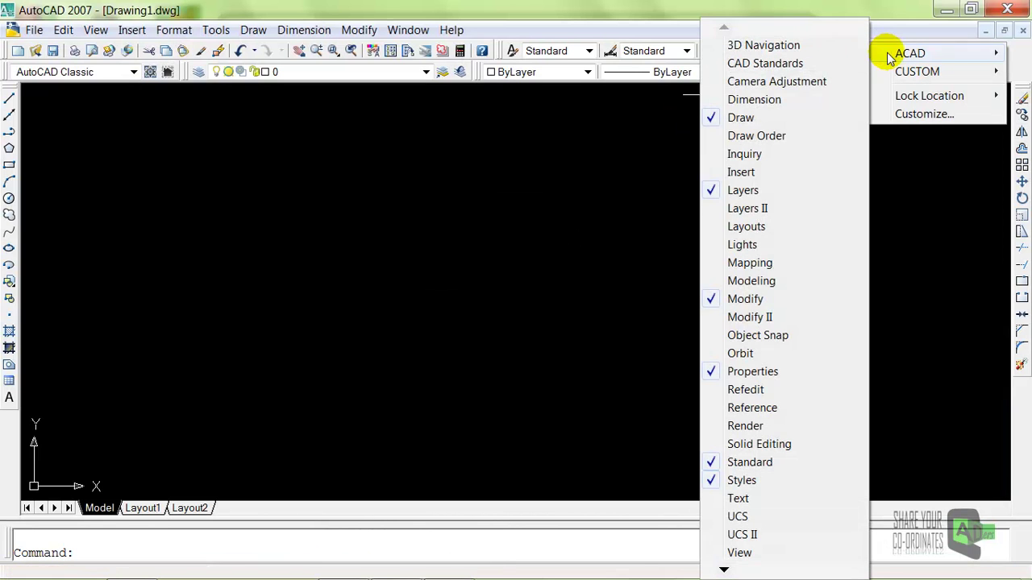
pyautogui.click(754, 281)
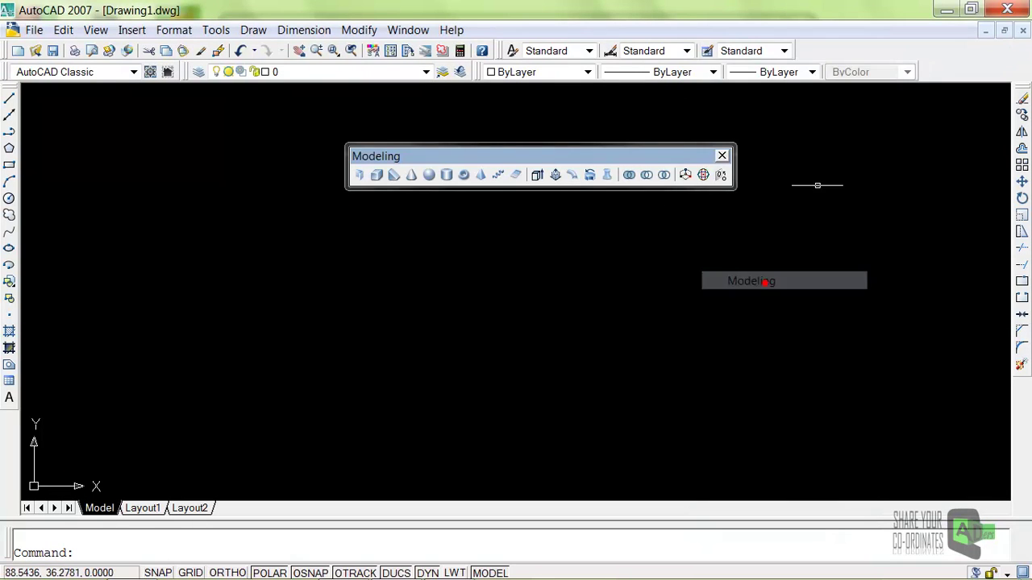
pyautogui.rightClick(887, 51)
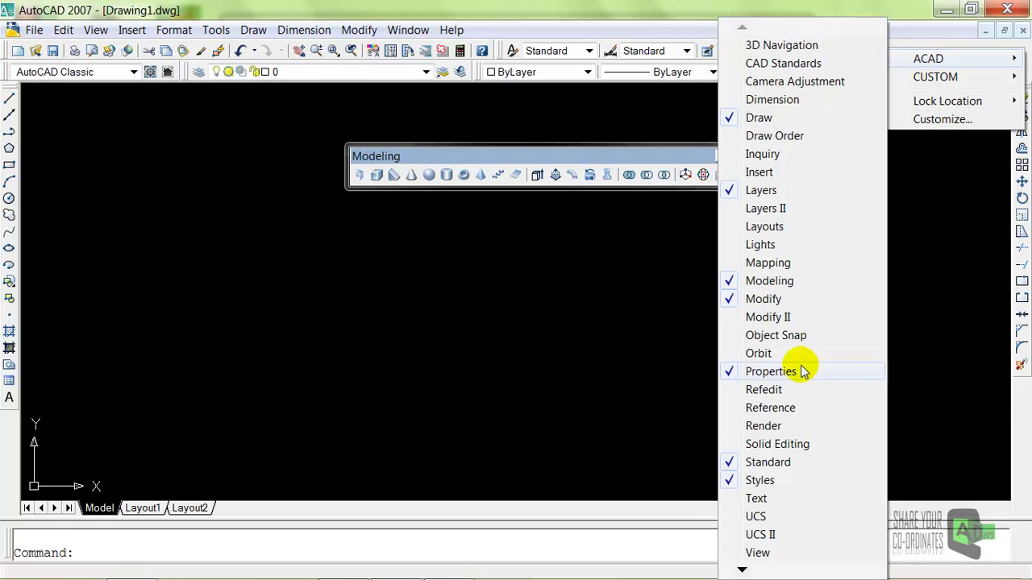
pyautogui.click(786, 443)
pyautogui.rightClick(899, 59)
pyautogui.moveTo(928, 59)
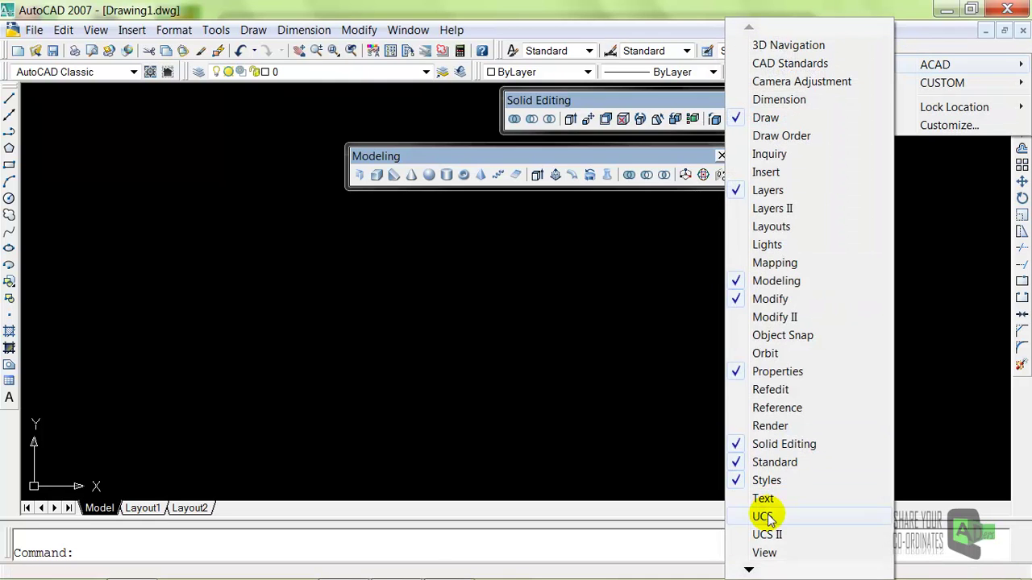
pyautogui.click(776, 551)
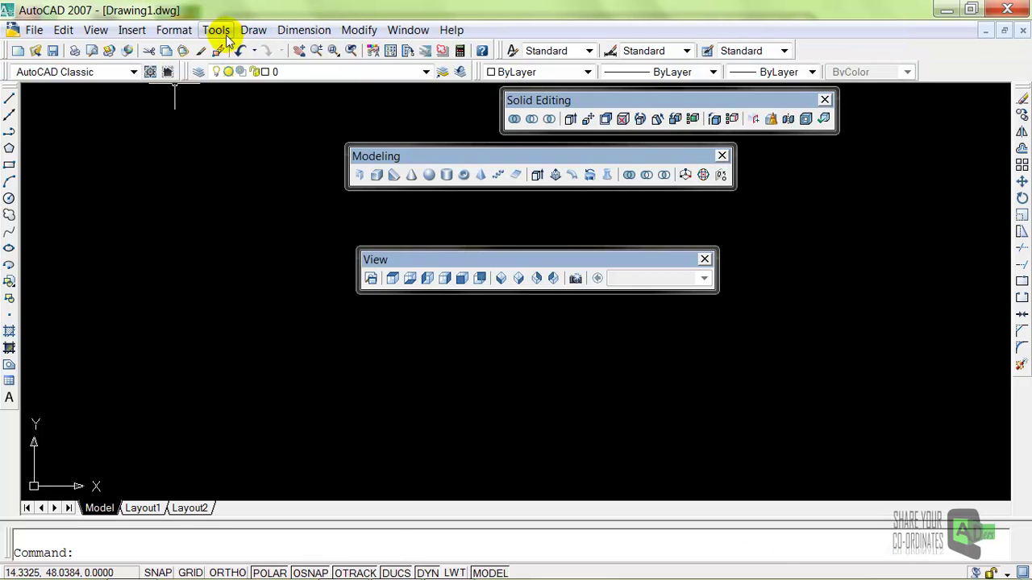
# Open the Dashboard, dock the three toolbars on the right, and turn on ORTHO
pyautogui.click(216, 30)
pyautogui.click(437, 70)
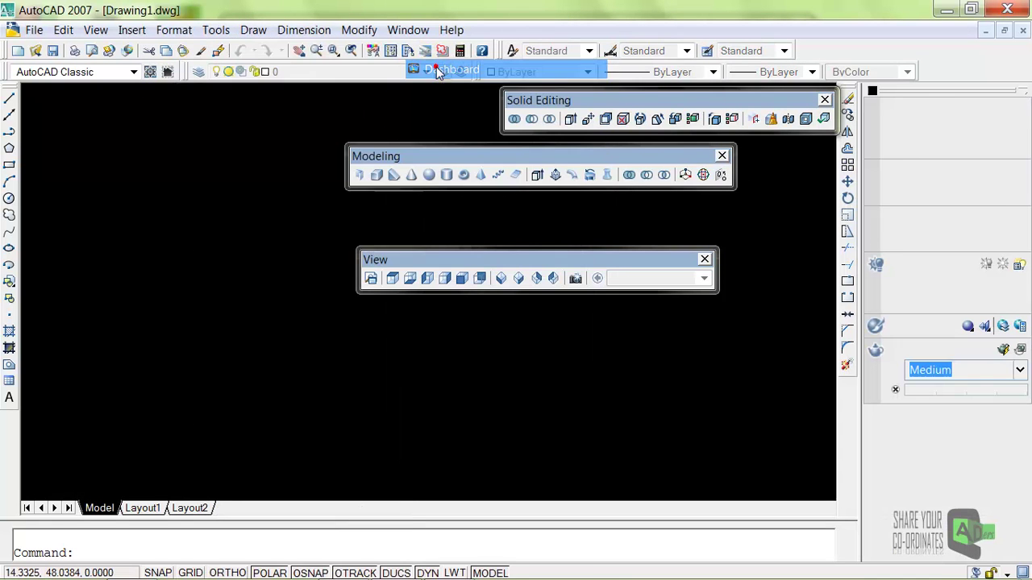
pyautogui.moveTo(764, 104); pyautogui.dragTo(854, 117)
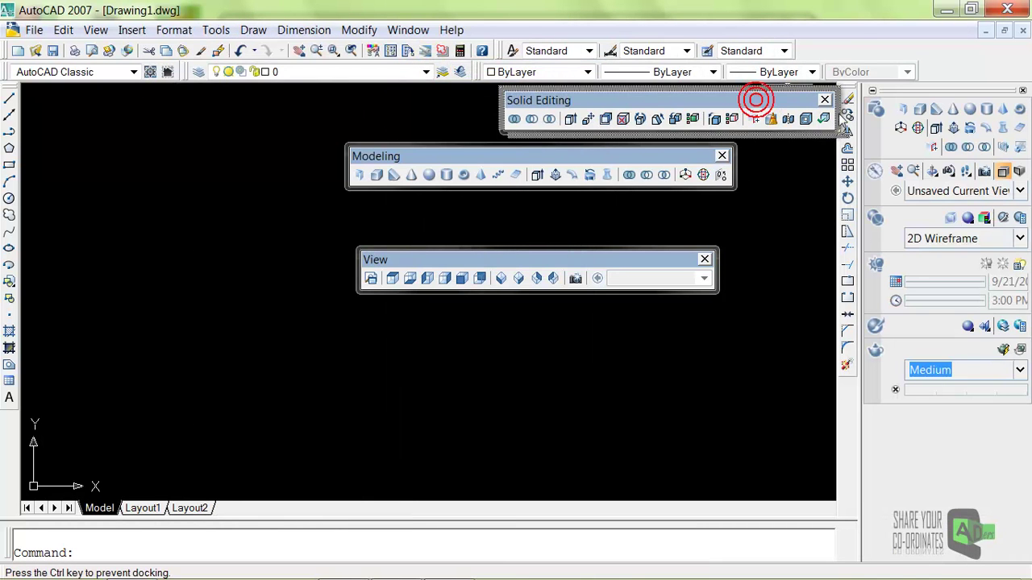
pyautogui.moveTo(629, 156)
pyautogui.mouseDown()
pyautogui.moveTo(838, 129)
pyautogui.moveTo(825, 131)
pyautogui.mouseUp()
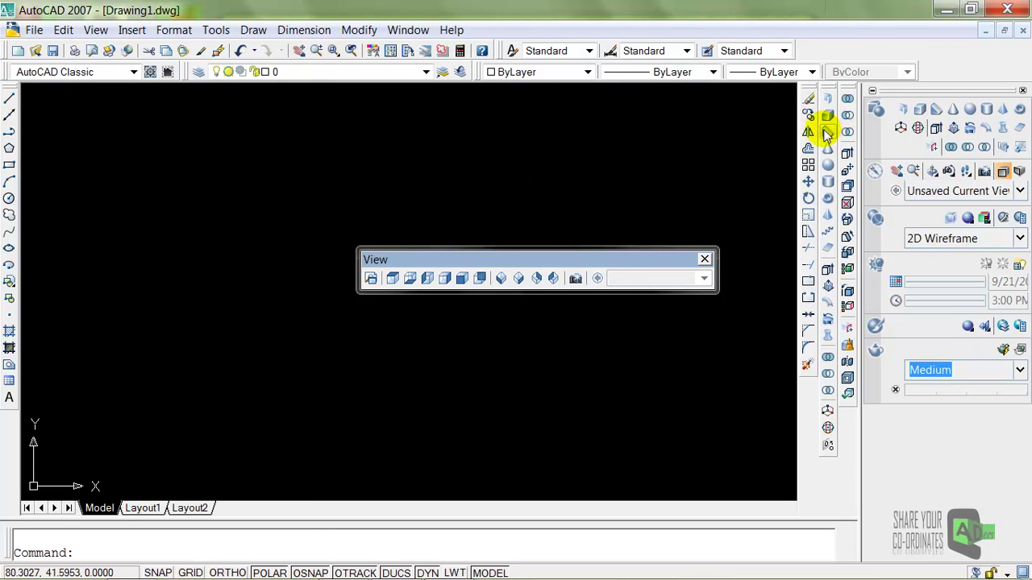
pyautogui.moveTo(606, 264); pyautogui.dragTo(824, 227)
pyautogui.click(228, 572)
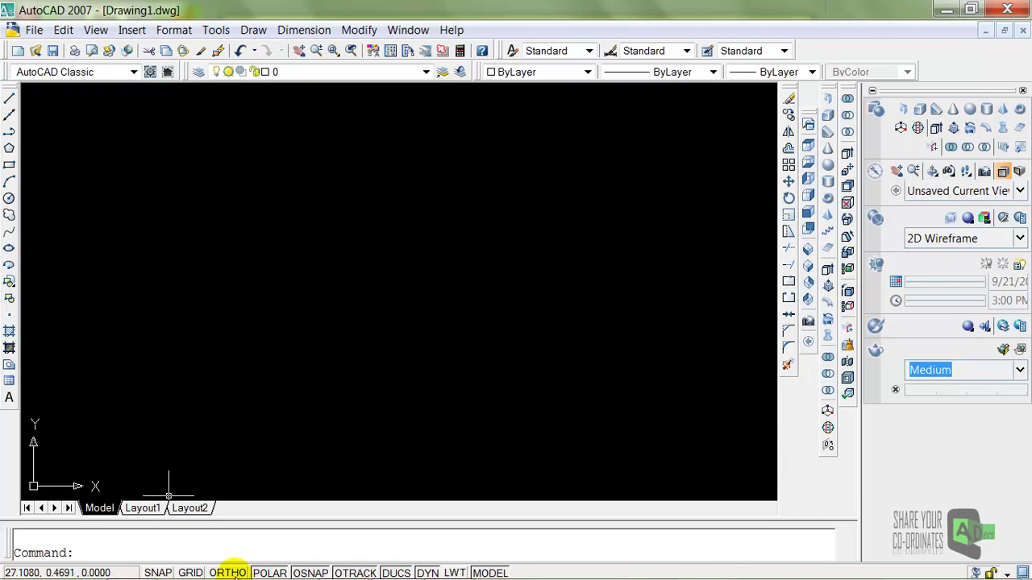
pyautogui.click(345, 570)
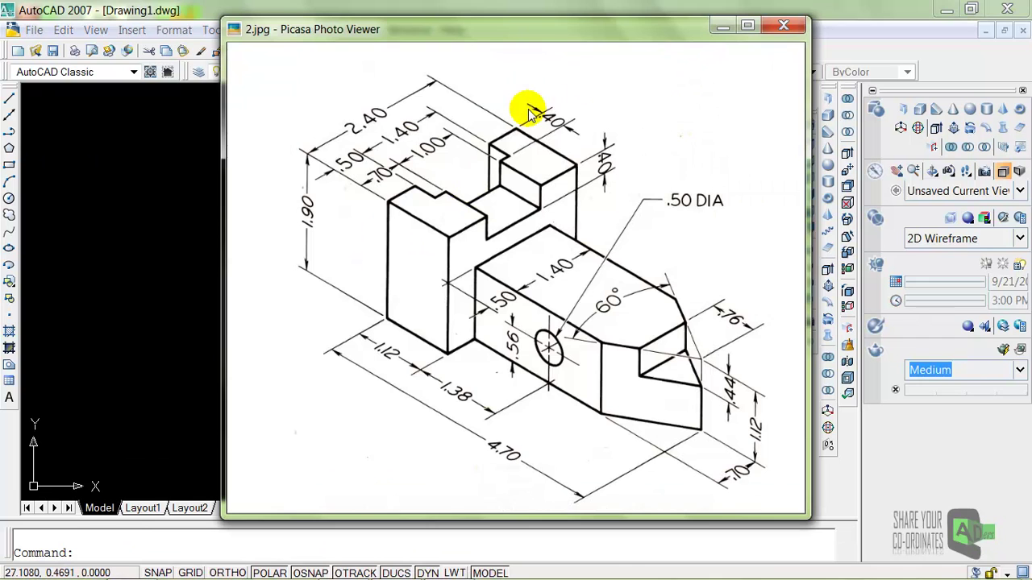
pyautogui.moveTo(516, 451)
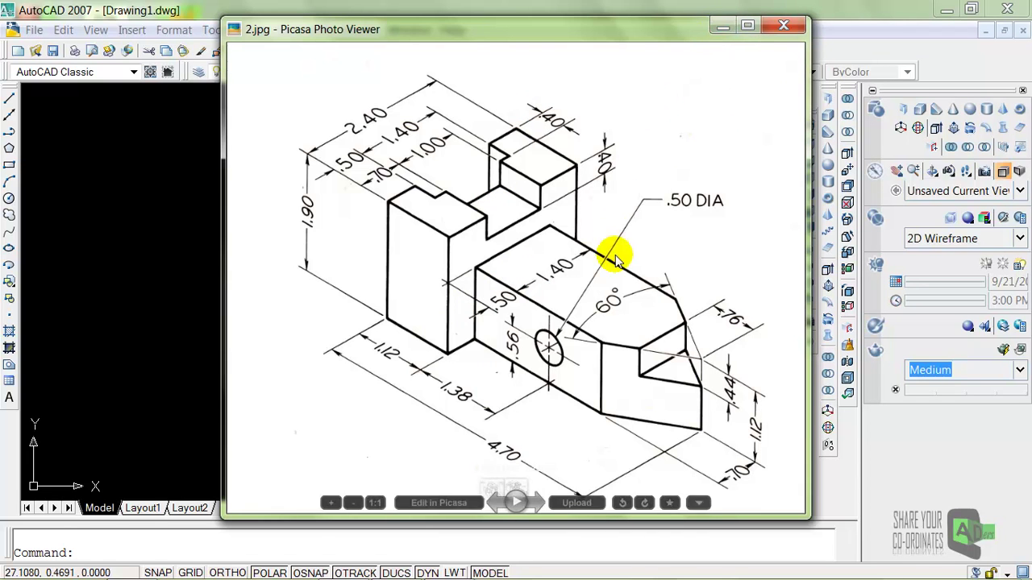
pyautogui.moveTo(514, 323)
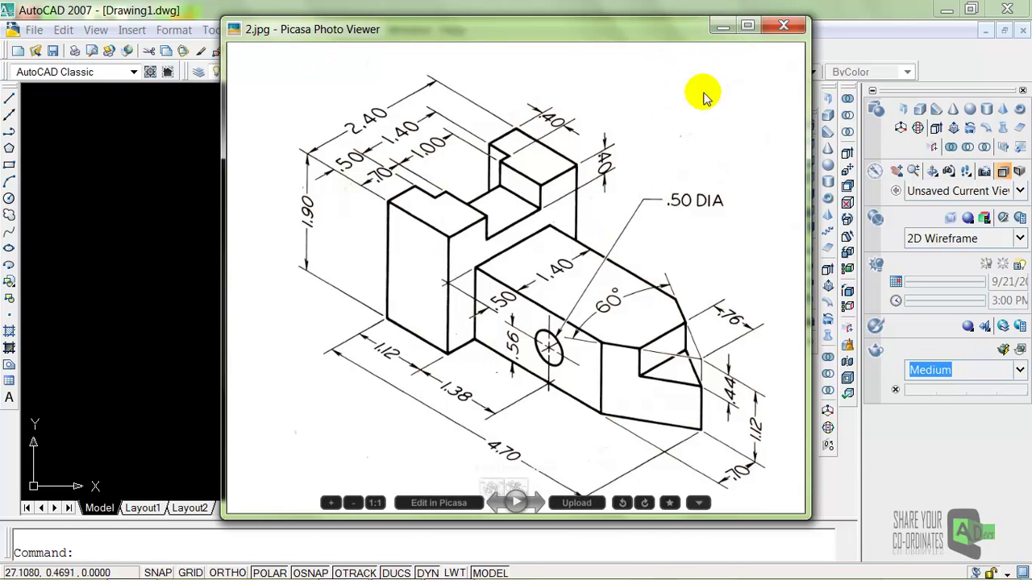
pyautogui.click(723, 25)
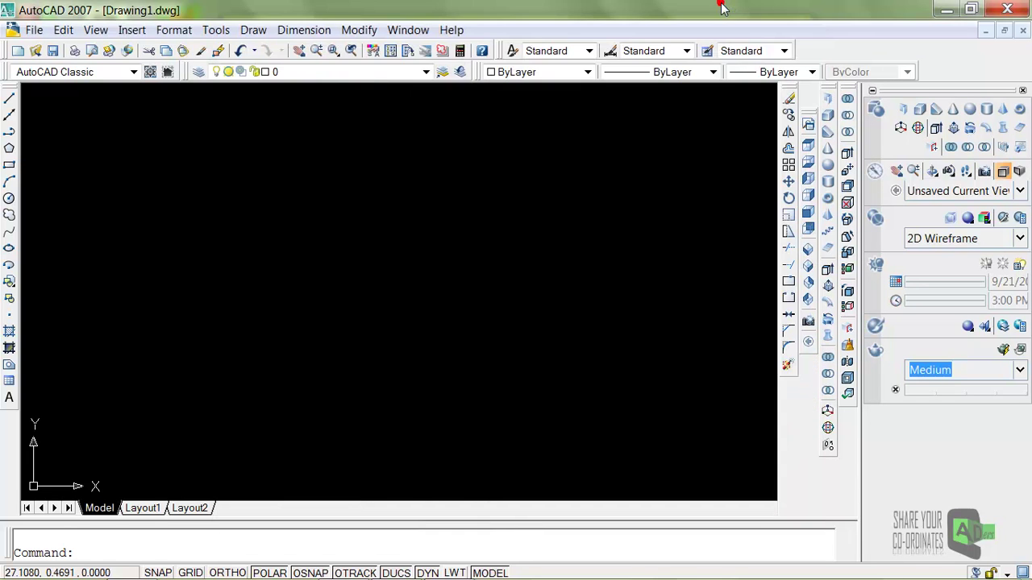
# In Top view, draw a 1.3 bottom edge and a 2-unit right side
pyautogui.click(809, 145)
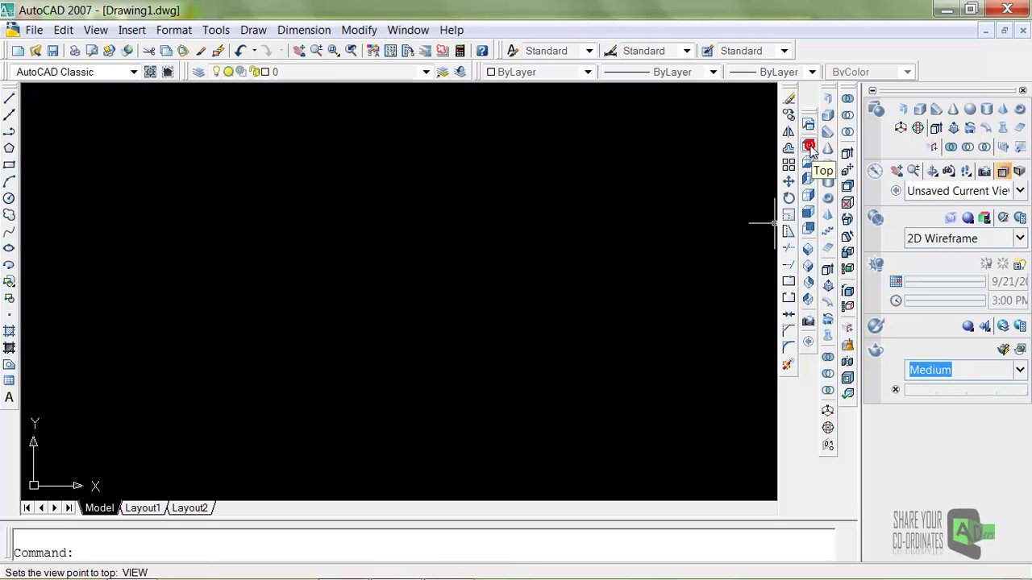
pyautogui.click(10, 98)
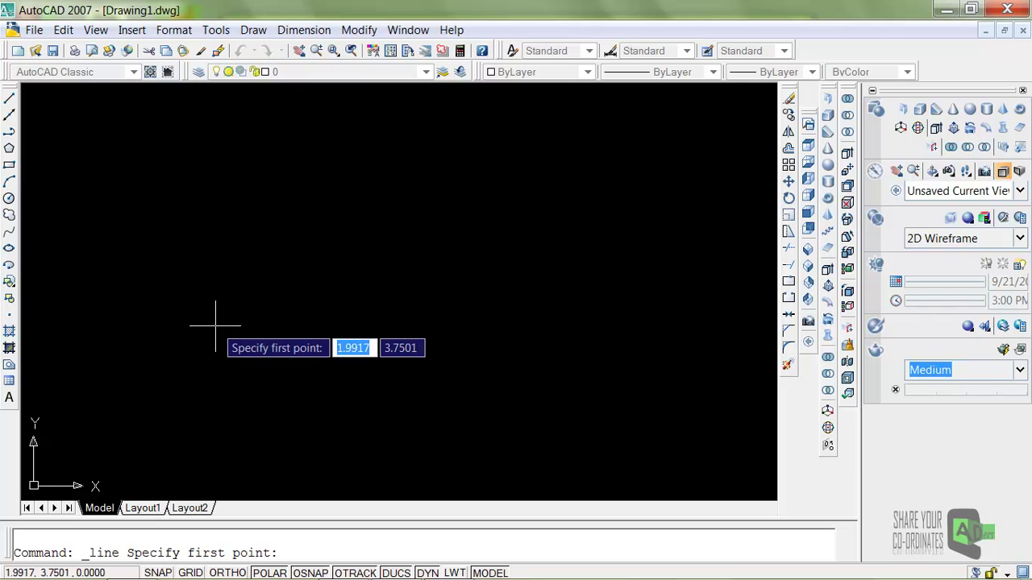
pyautogui.click(215, 326)
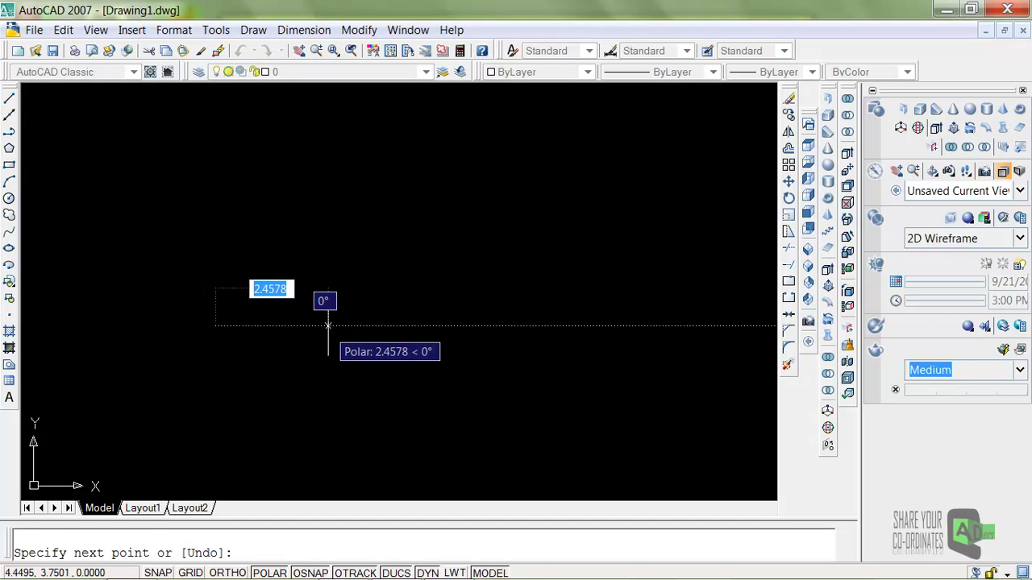
pyautogui.write('1.3')
pyautogui.press('Return')
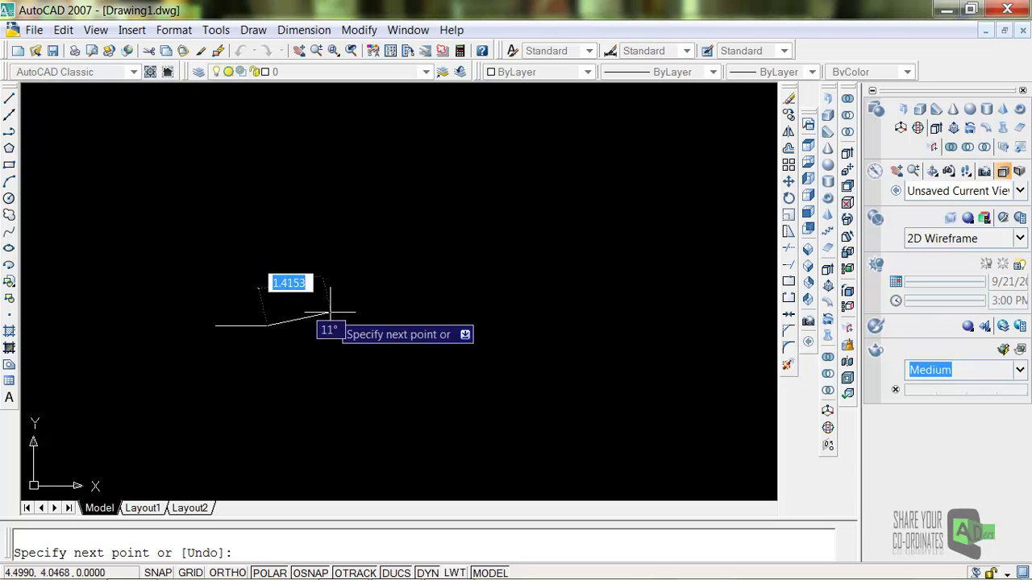
pyautogui.write('2.4')
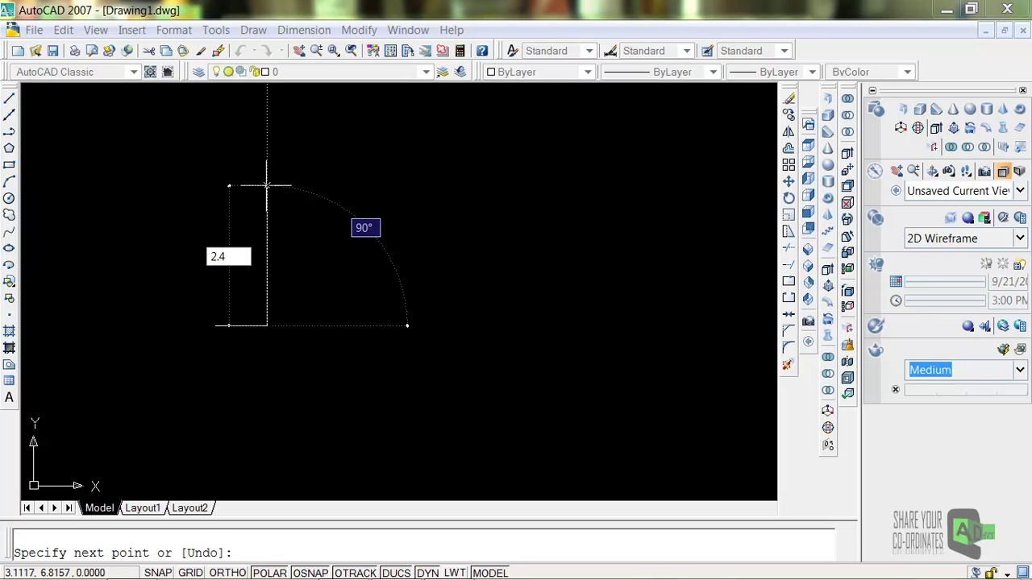
pyautogui.press('Return')
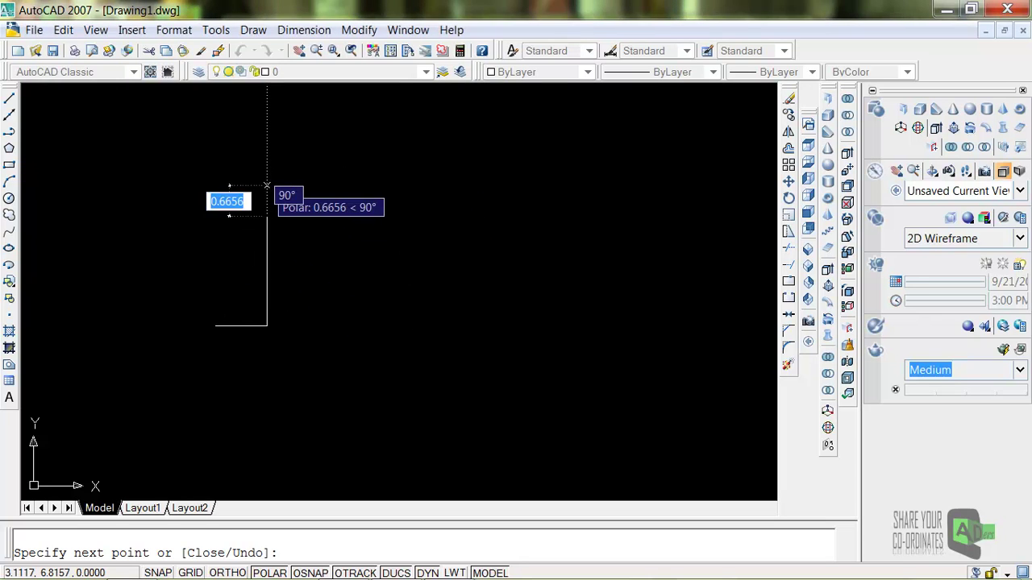
# Add the top edge and the small notch step, then end the line chain
pyautogui.click(215, 216)
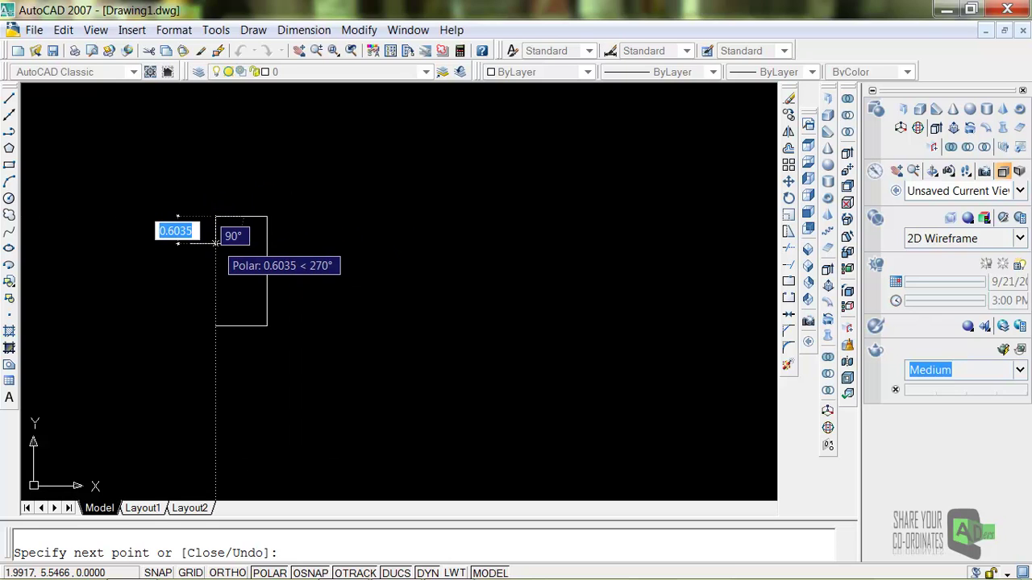
pyautogui.press('BackSpace')
pyautogui.press('Return')
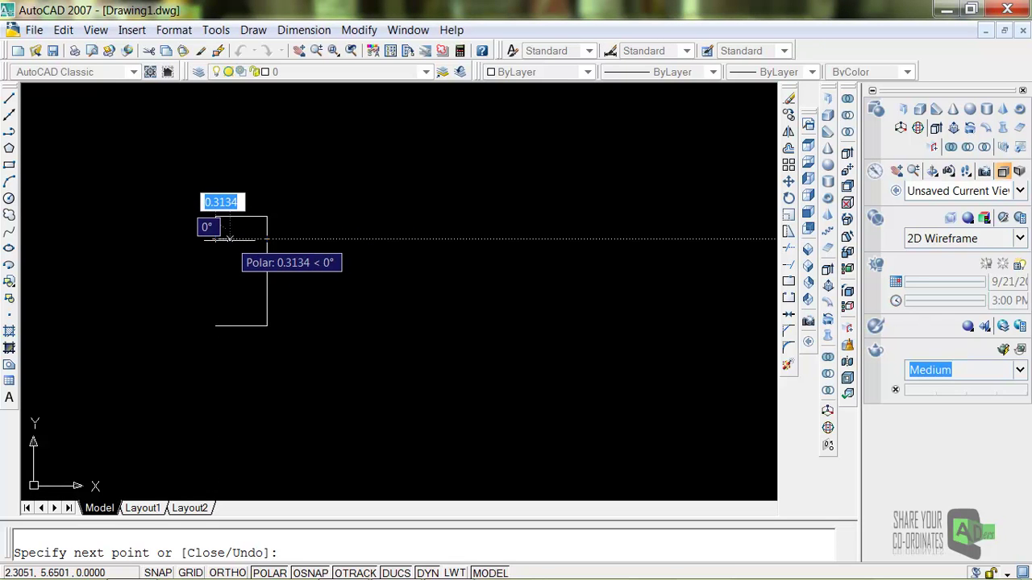
pyautogui.write('.4')
pyautogui.press('Return')
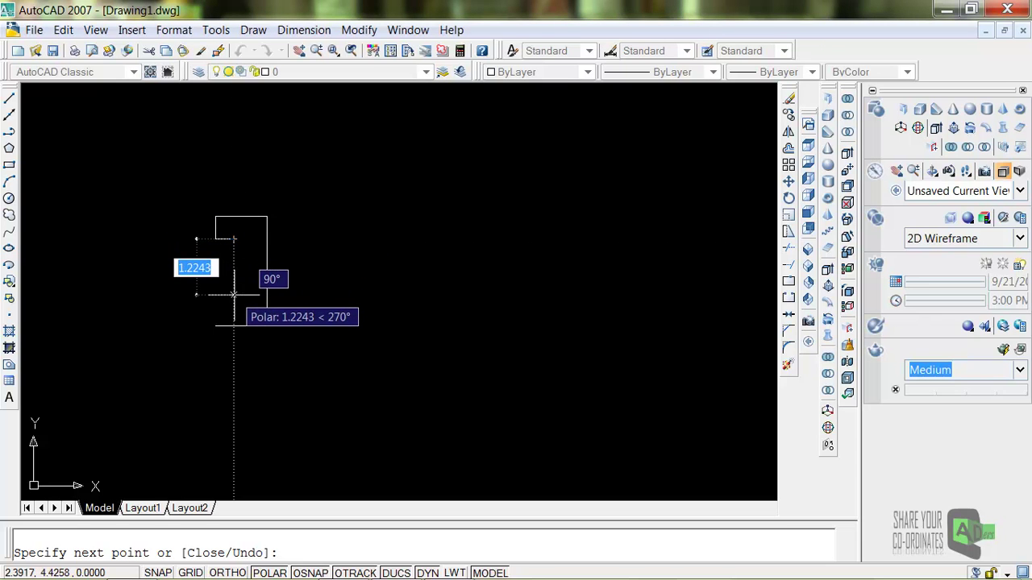
pyautogui.rightClick(236, 284)
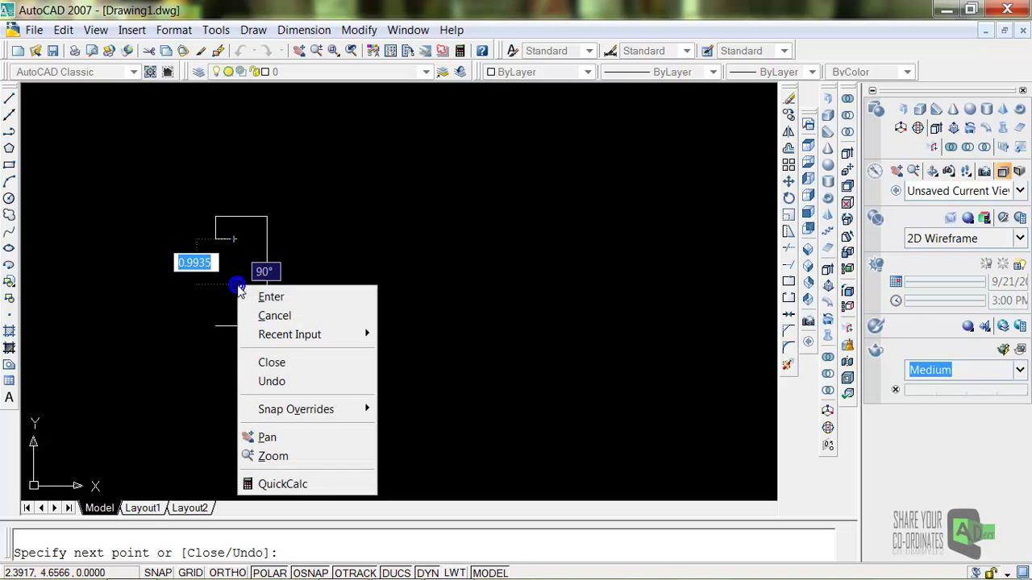
pyautogui.click(271, 296)
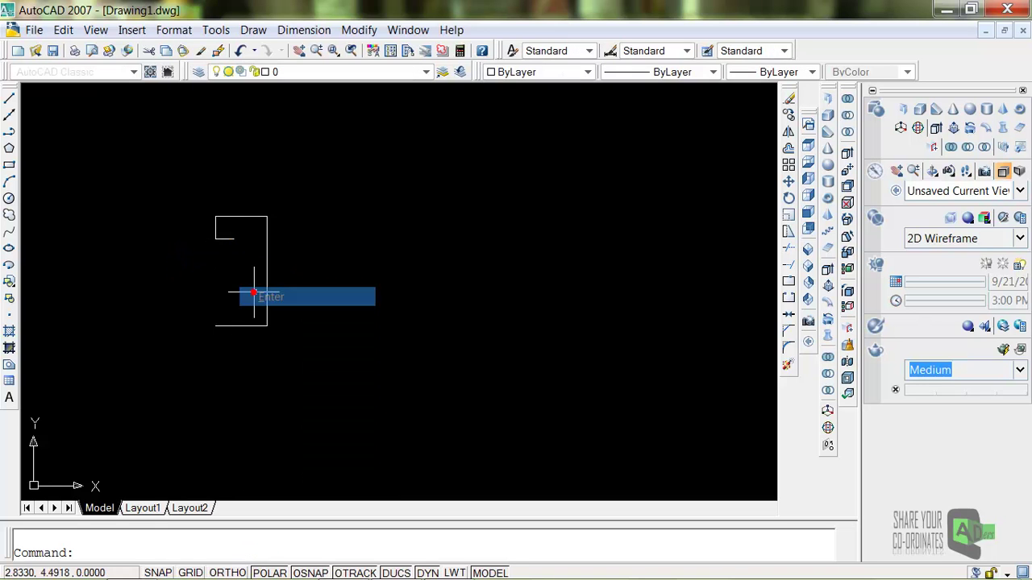
# Start a new line chain at the bottom-left corner with a 0.5 vertical segment, undoing a mistaken slant
pyautogui.click(8, 98)
pyautogui.click(216, 325)
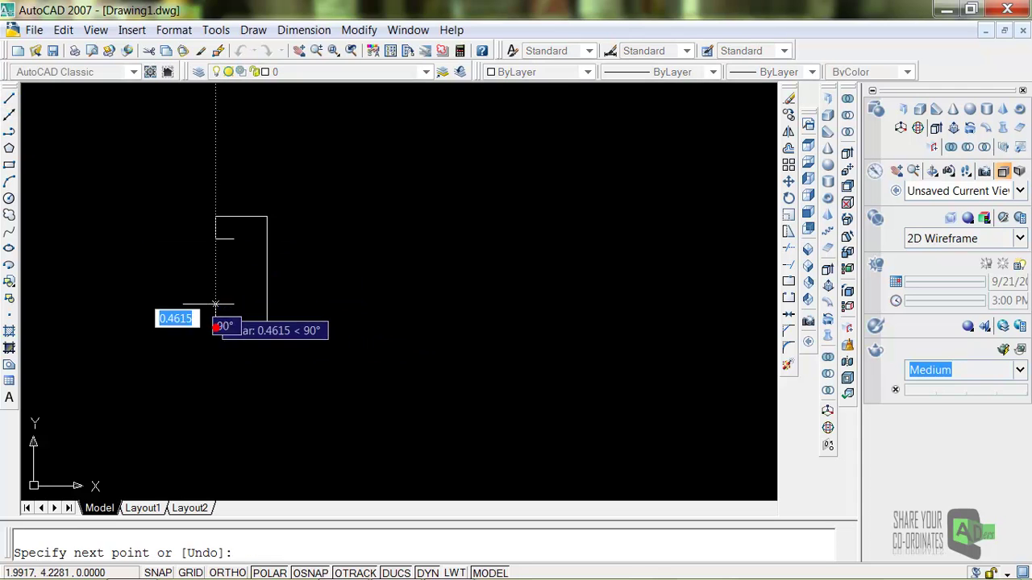
pyautogui.write('.5')
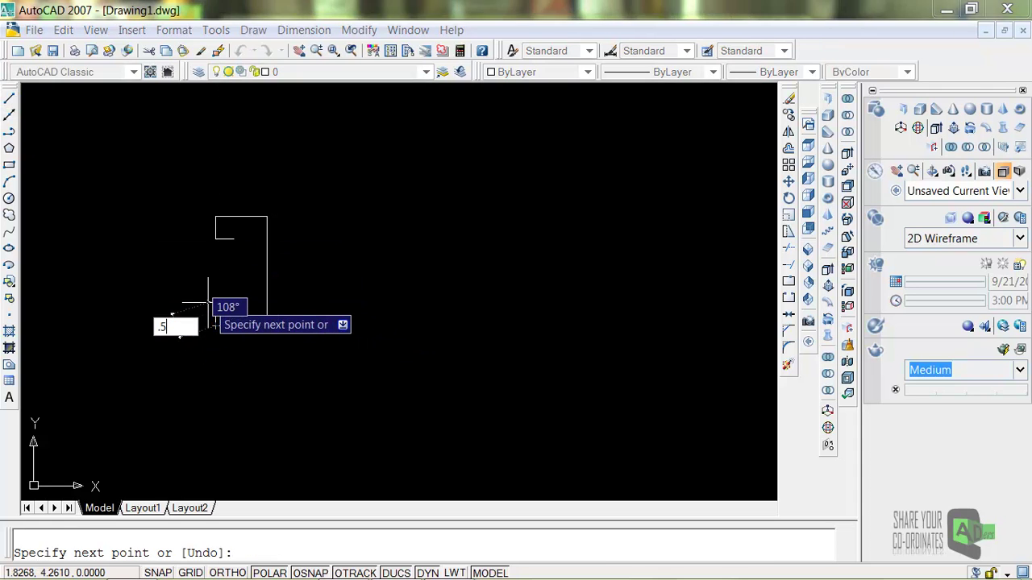
pyautogui.press('Return')
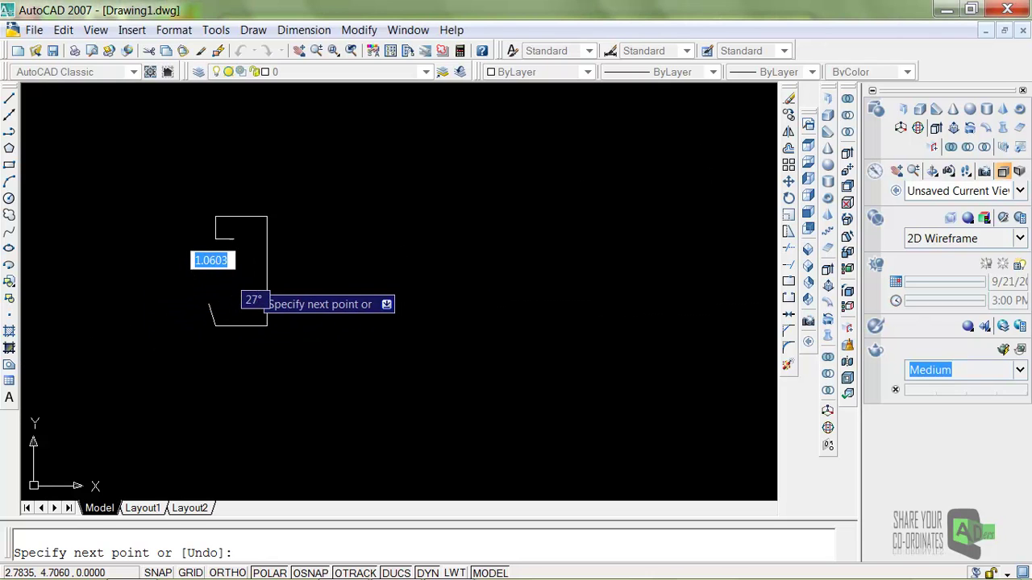
pyautogui.write('u')
pyautogui.press('Return')
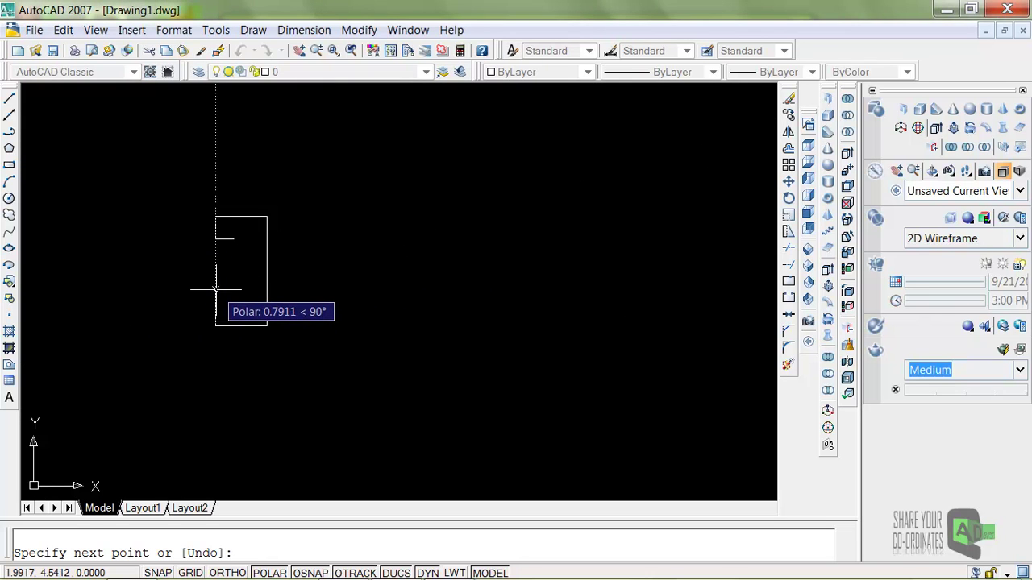
pyautogui.write('.5')
pyautogui.press('Return')
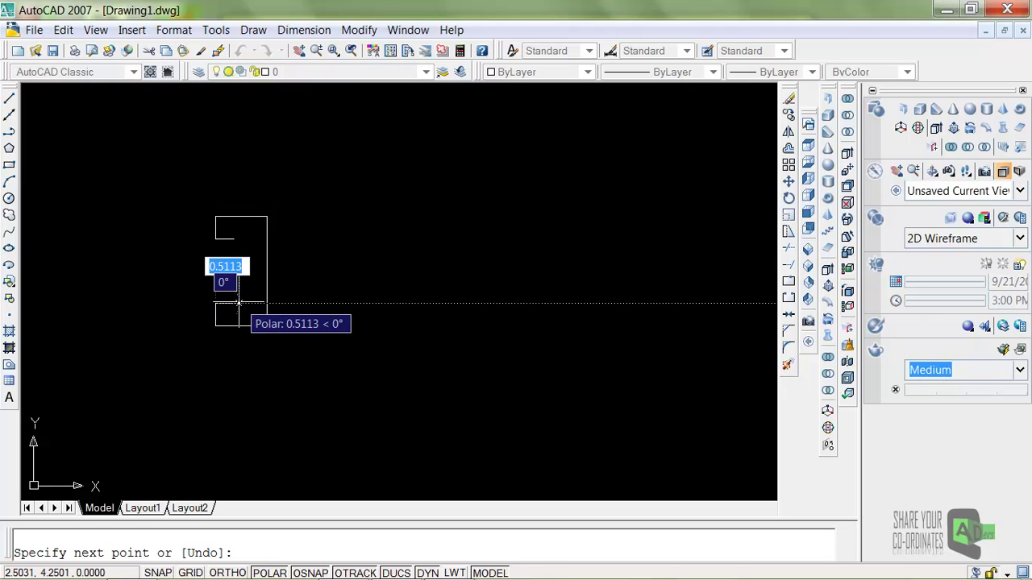
# Add the 0.4 edge and the last corner to close the outline
pyautogui.write('.4')
pyautogui.press('Return')
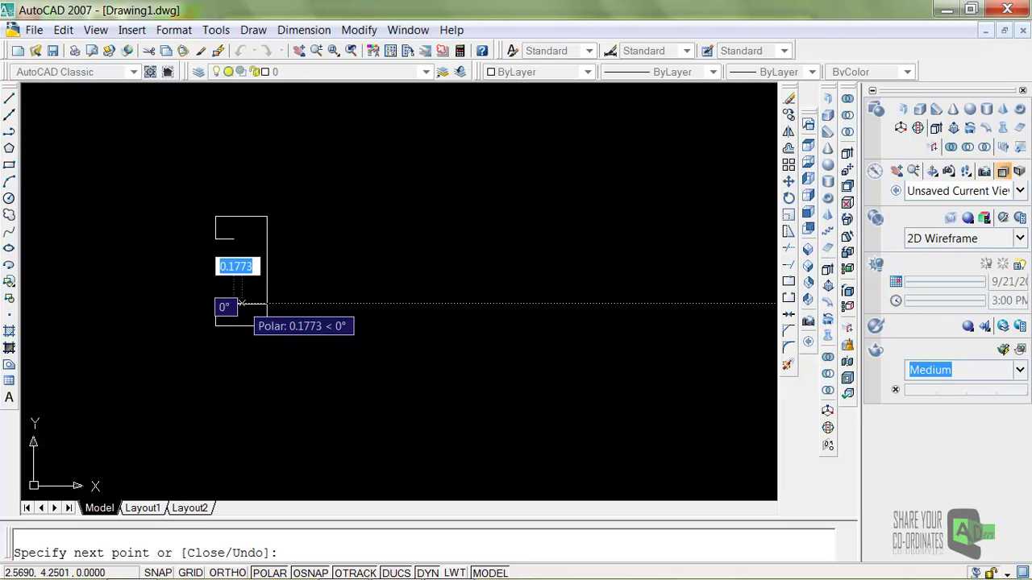
pyautogui.click(233, 239)
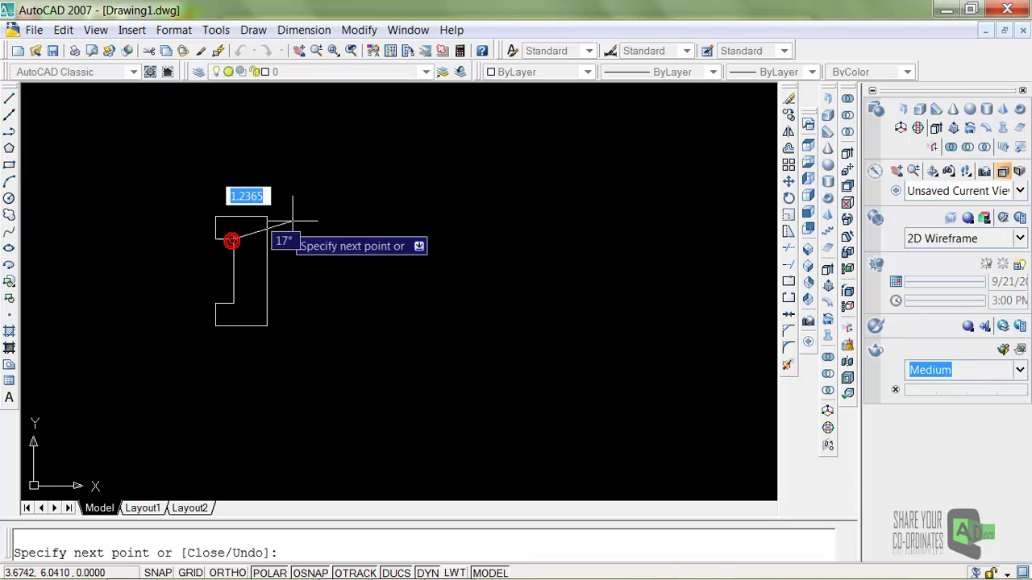
pyautogui.rightClick(324, 212)
pyautogui.click(345, 221)
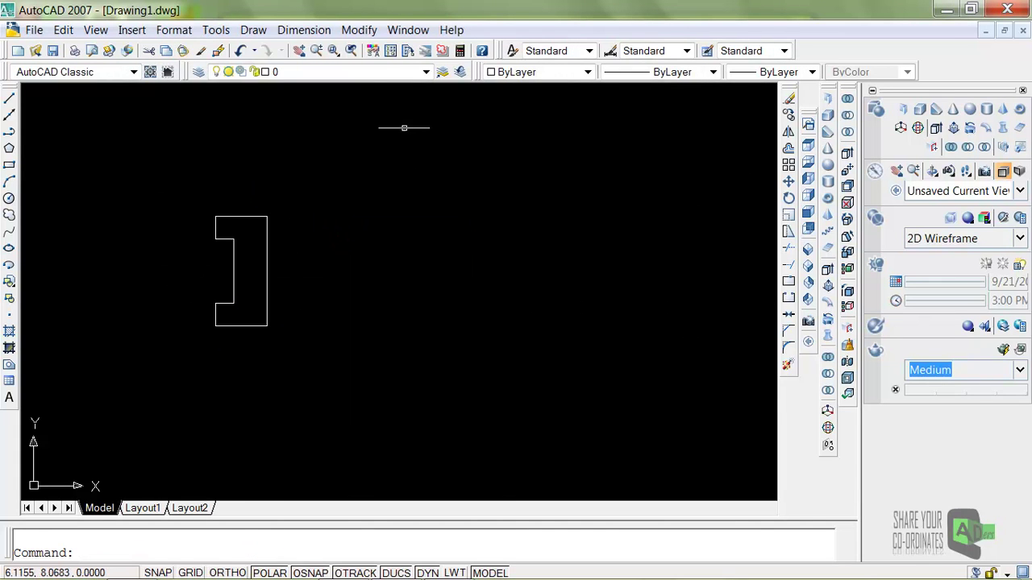
# Switch to the SE Isometric view and zoom in on the outline
pyautogui.click(808, 268)
pyautogui.scroll(3, 315, 264)
pyautogui.scroll(2, 487, 290)
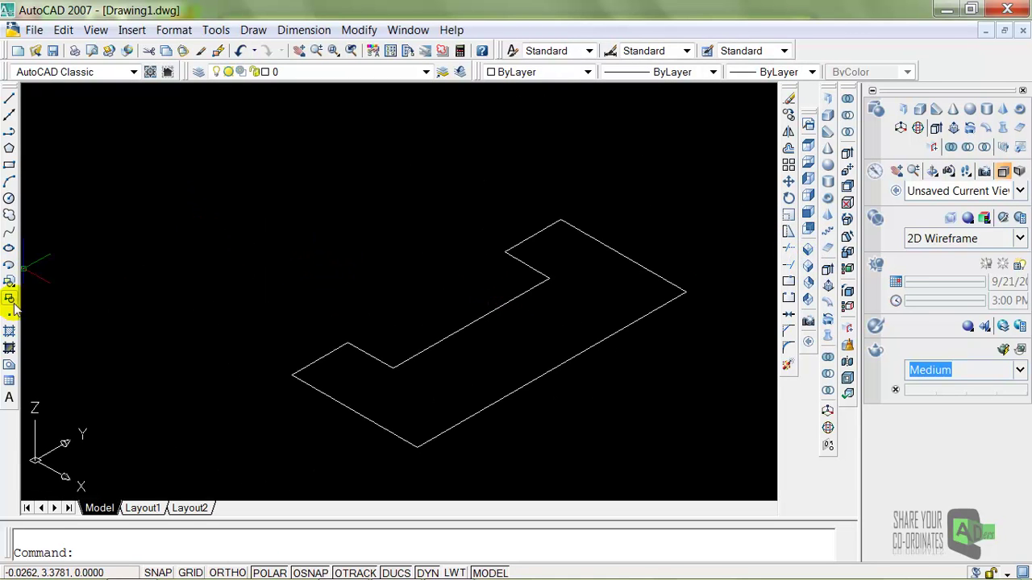
# Make a region from all eight edges of the stepped outline
pyautogui.click(11, 367)
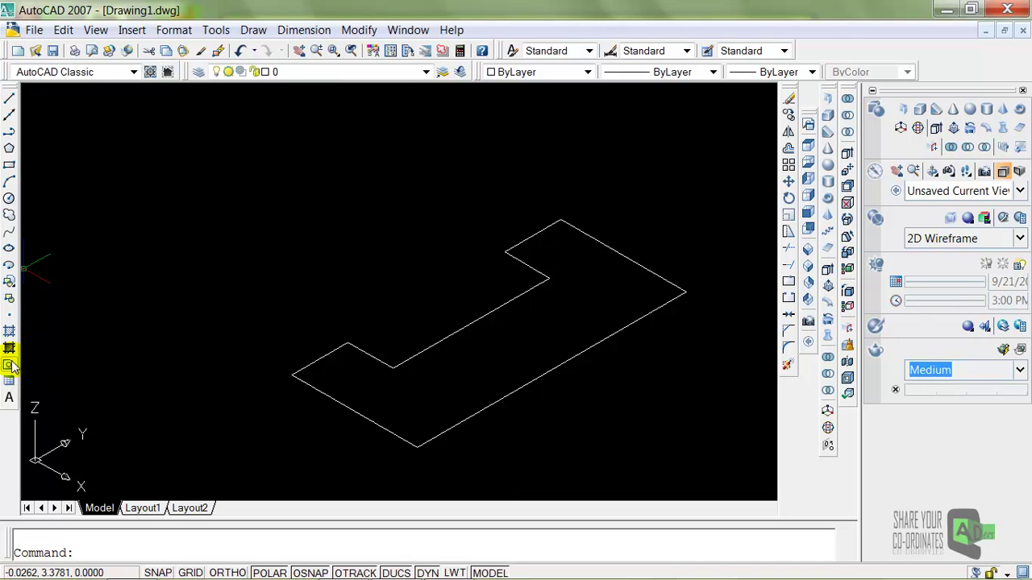
pyautogui.click(8, 368)
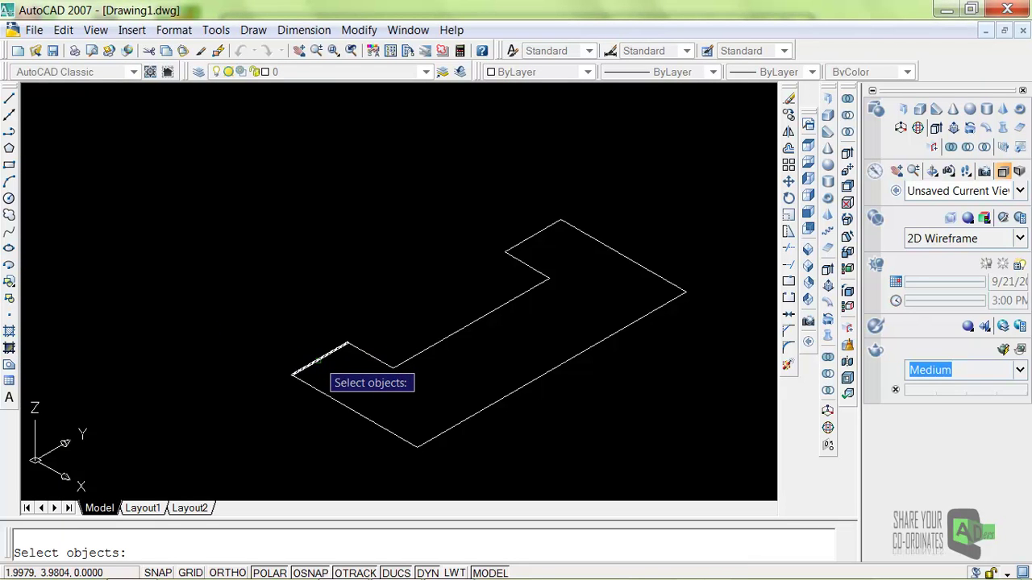
pyautogui.click(318, 359)
pyautogui.click(325, 396)
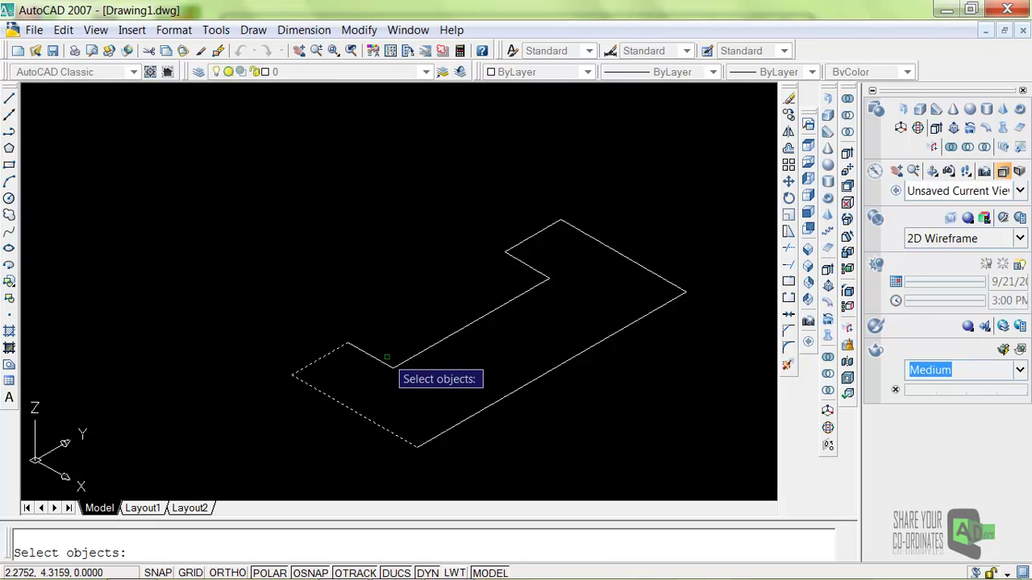
pyautogui.click(384, 362)
pyautogui.click(439, 343)
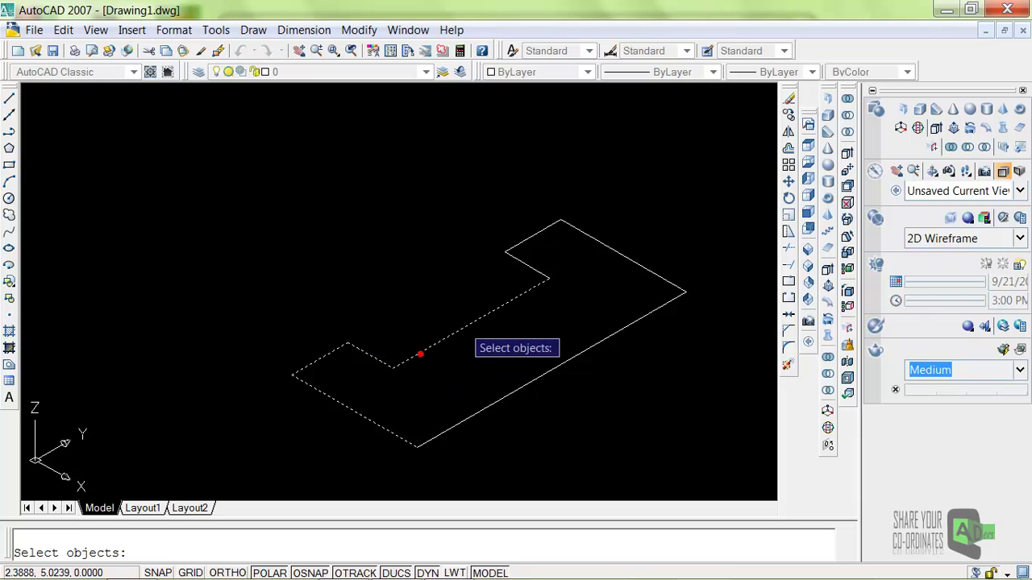
pyautogui.click(527, 266)
pyautogui.click(532, 236)
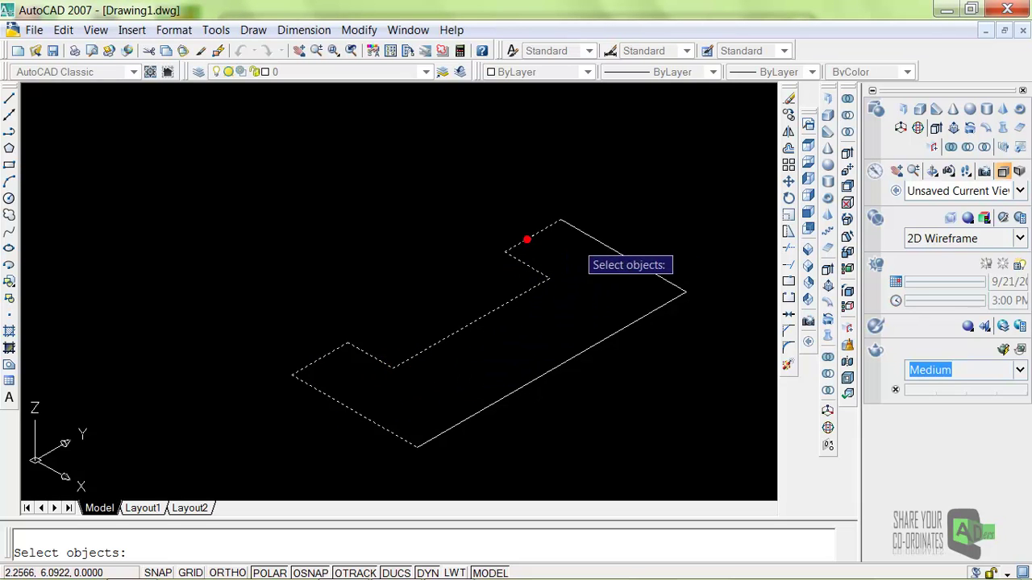
pyautogui.click(608, 242)
pyautogui.click(631, 324)
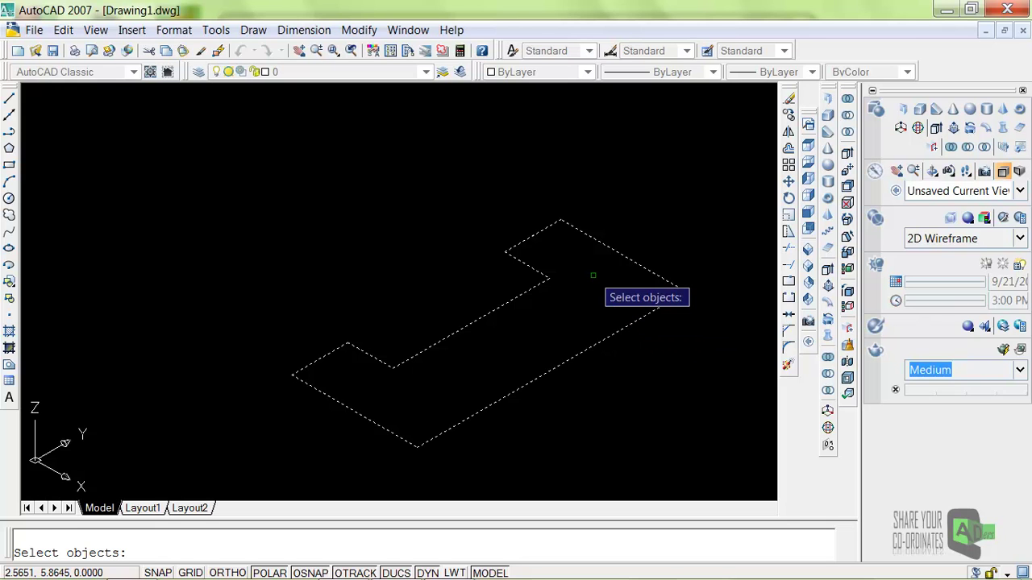
pyautogui.press('Return')
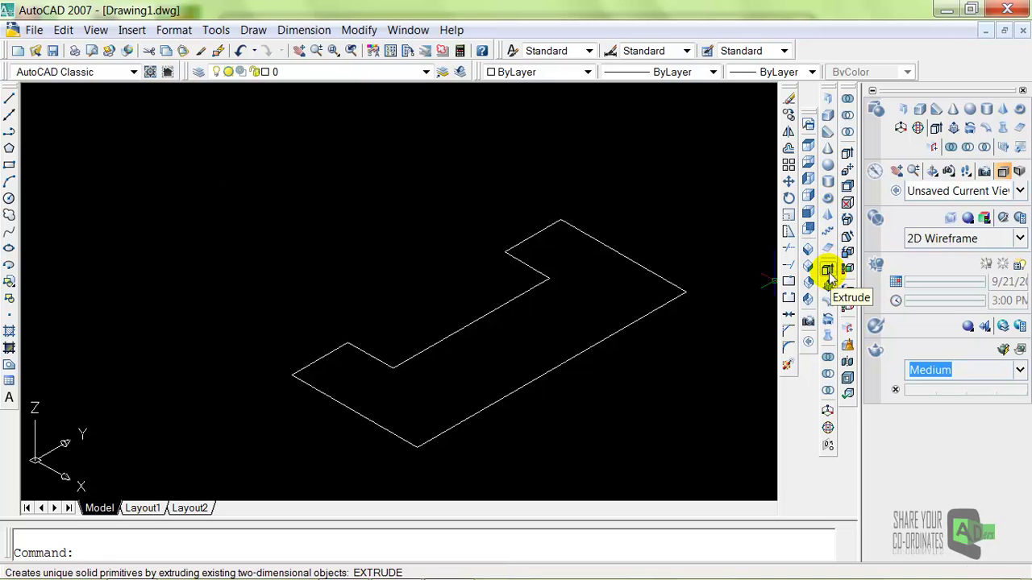
# Extrude the C-shaped region to a height of 1.9, checking the reference drawing
pyautogui.click(828, 275)
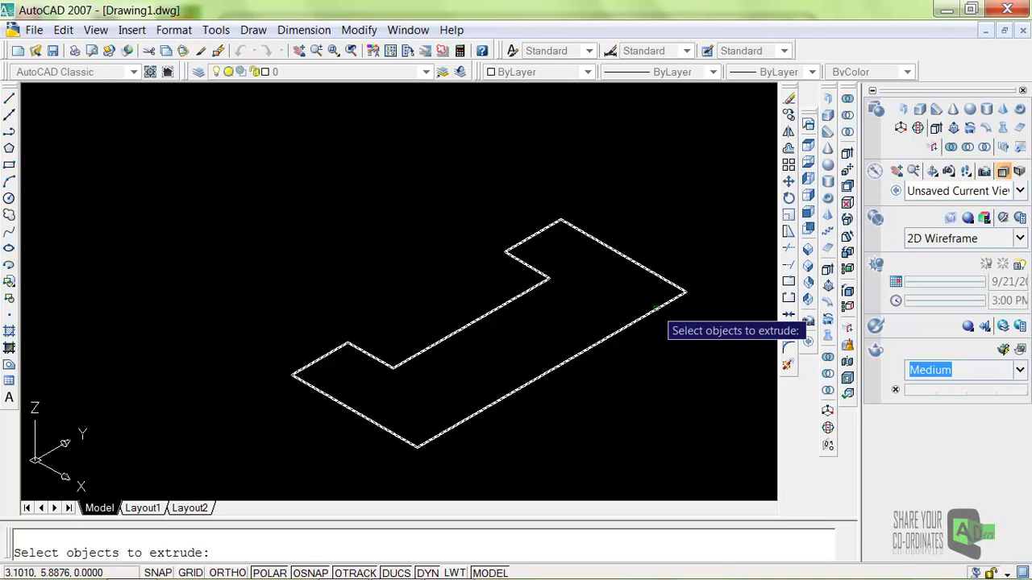
pyautogui.click(637, 286)
pyautogui.press('Return')
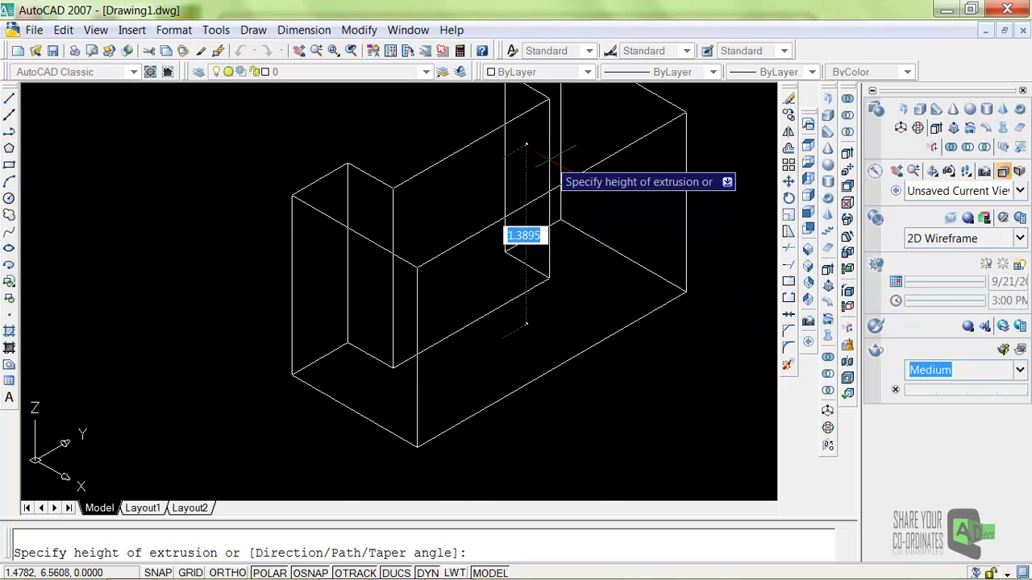
pyautogui.moveTo(520, 218); pyautogui.dragTo(520, 398, button='middle')
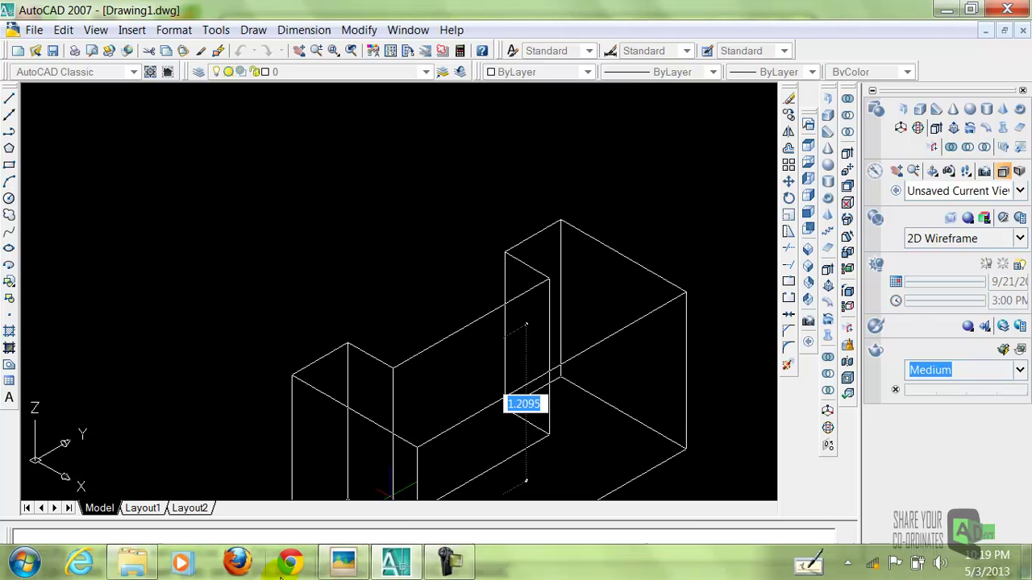
pyautogui.click(344, 562)
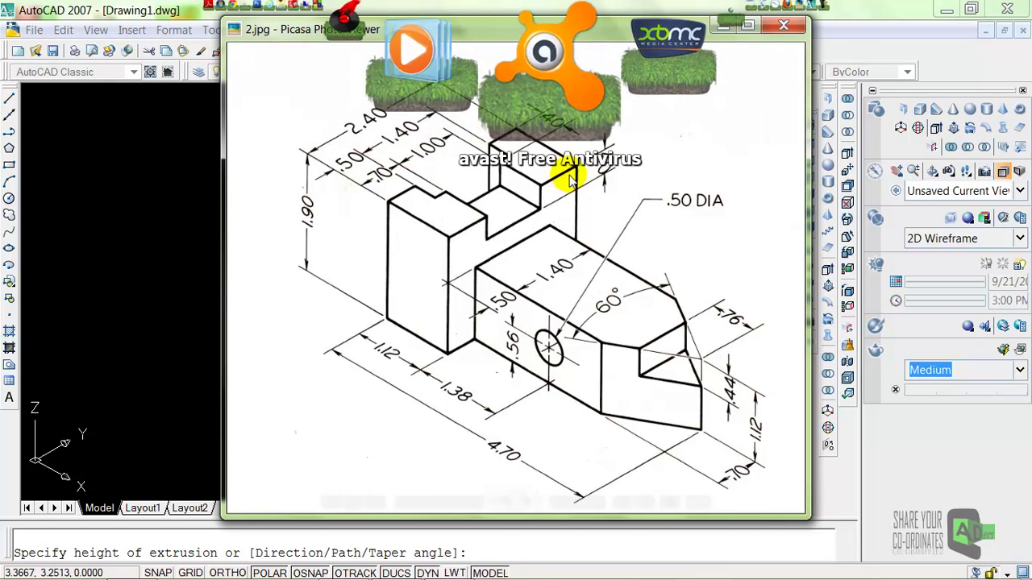
pyautogui.click(841, 22)
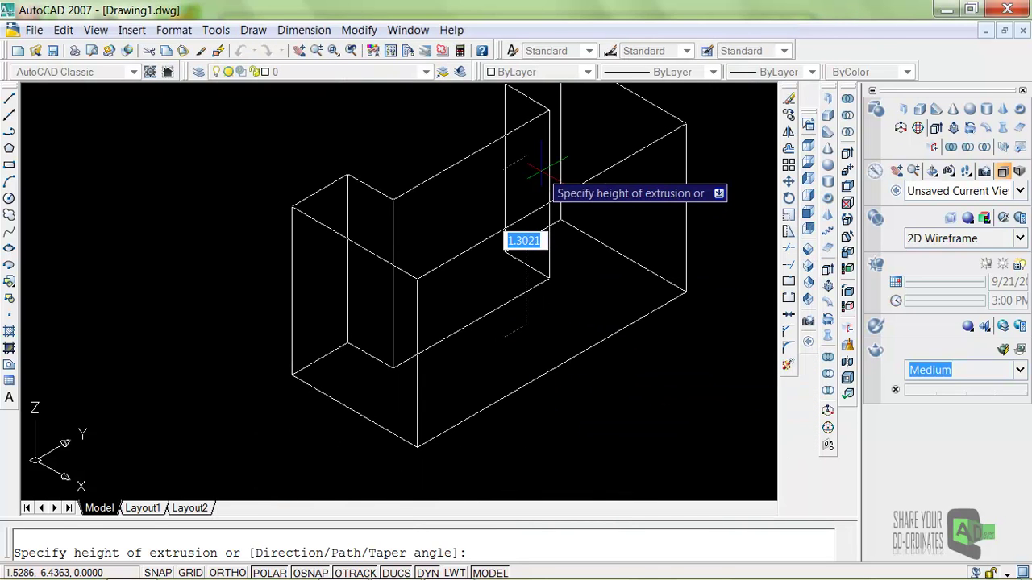
pyautogui.write('1.9')
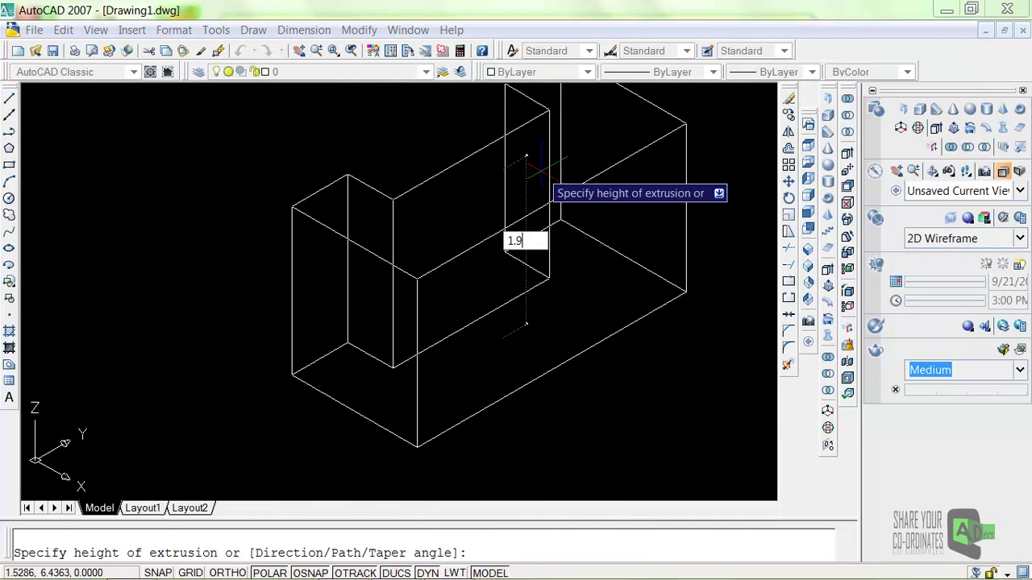
pyautogui.press('Return')
pyautogui.scroll(-2, 243, 248)
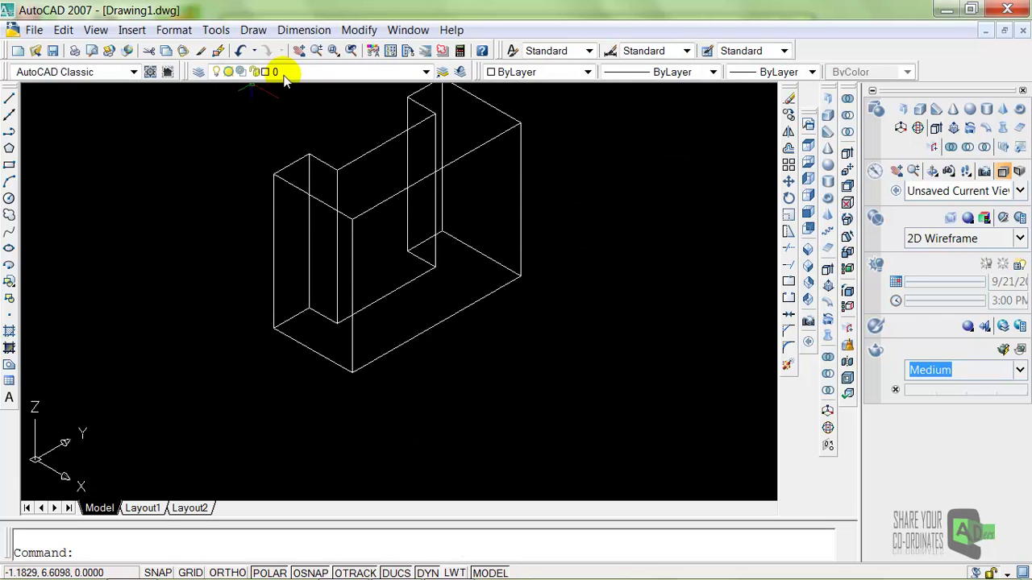
pyautogui.click(296, 50)
pyautogui.moveTo(336, 110); pyautogui.dragTo(357, 204)
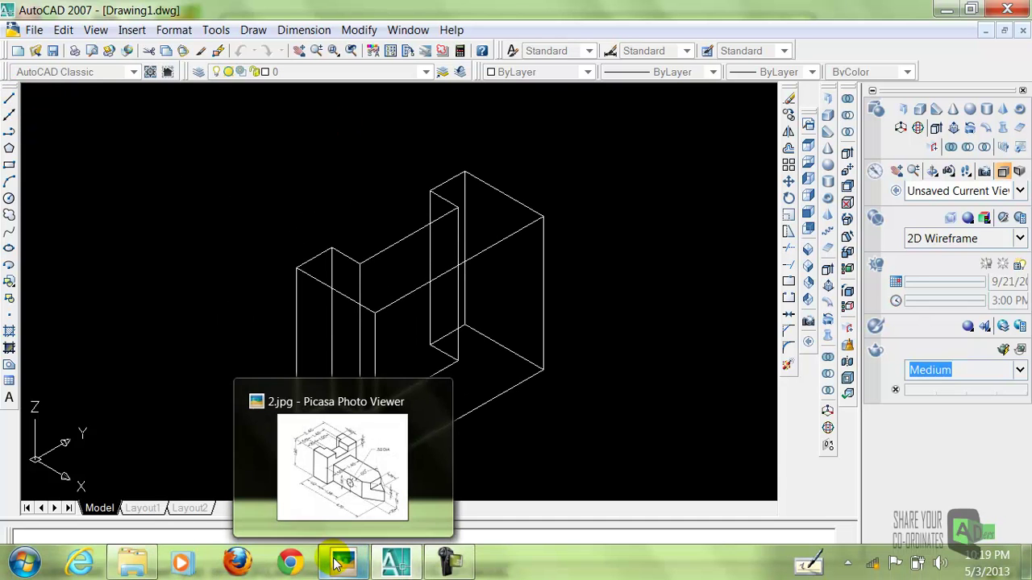
pyautogui.click(337, 564)
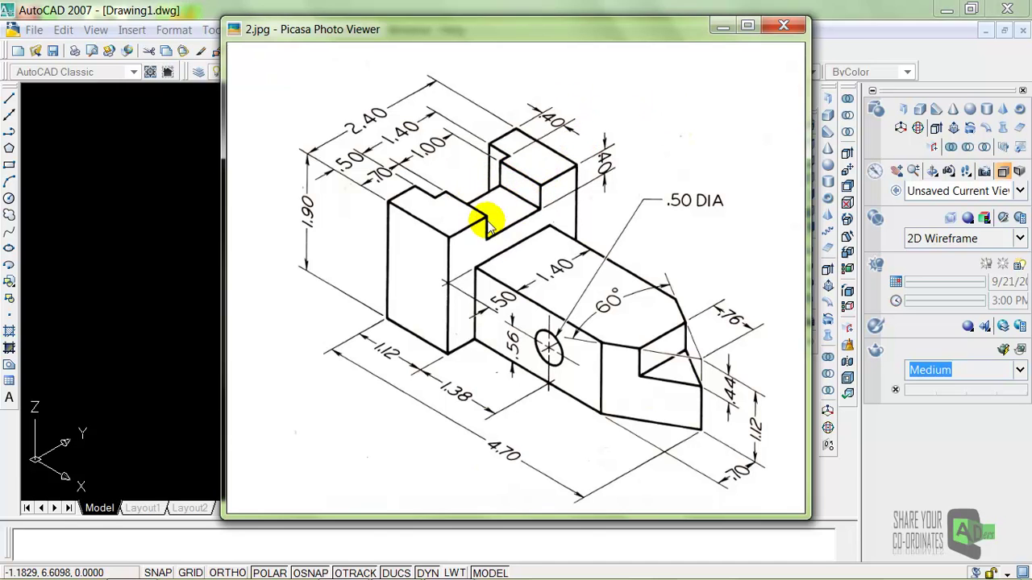
pyautogui.click(663, 14)
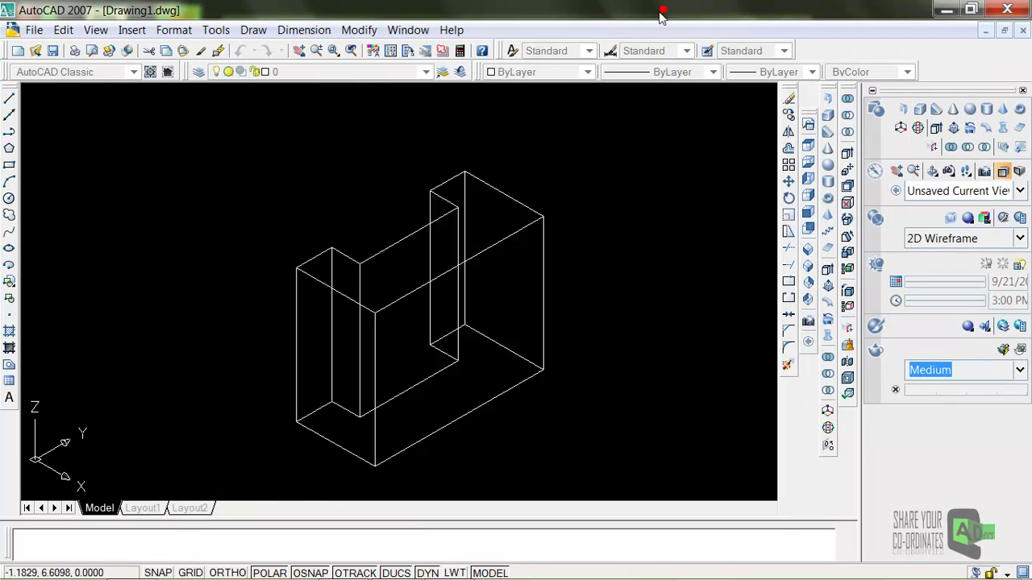
# Draw lines starting 0.7 along the edge: 0.4 at 180° and 1 at 90°
pyautogui.click(10, 98)
pyautogui.write('.7')
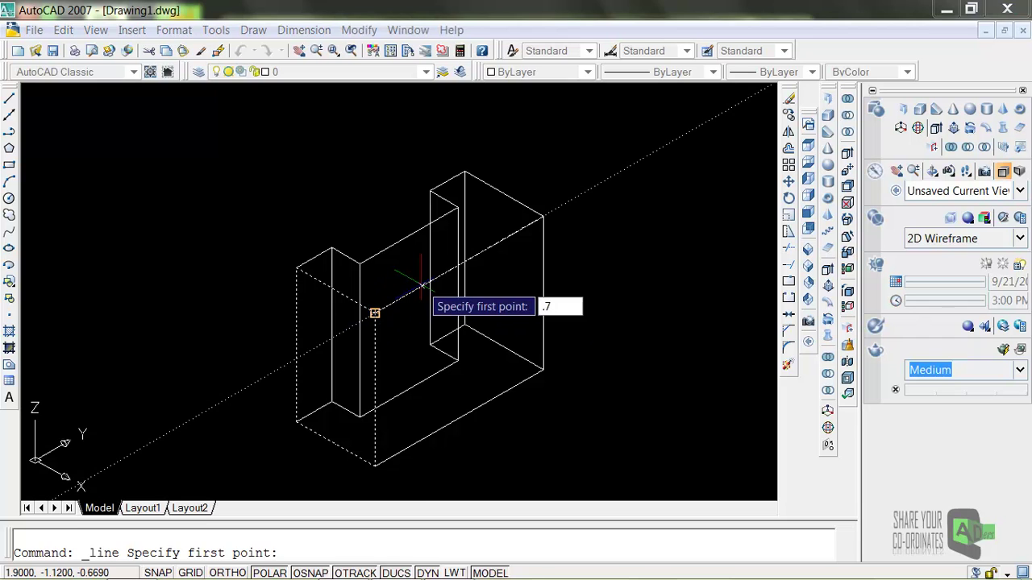
pyautogui.press('Return')
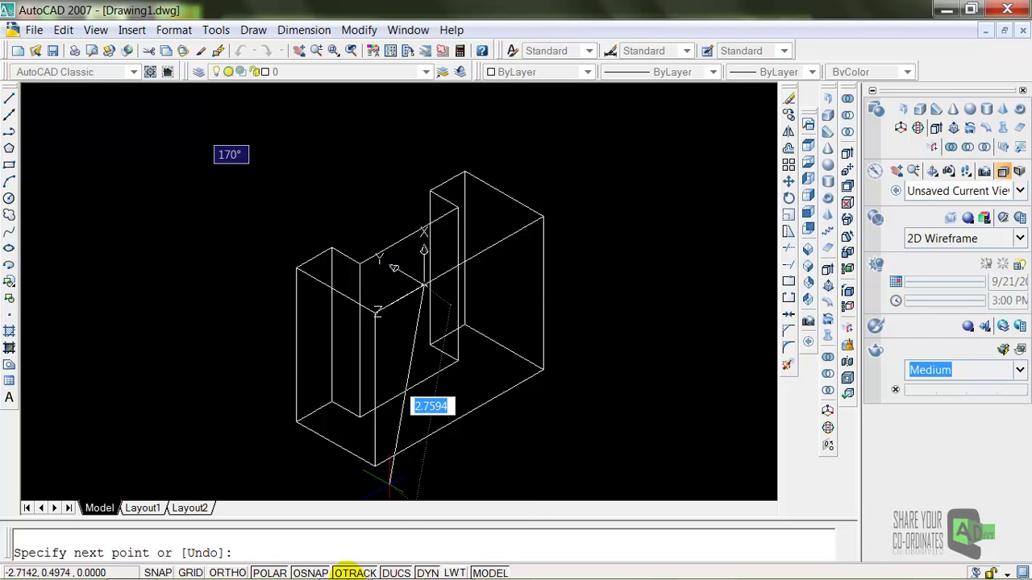
pyautogui.click(355, 571)
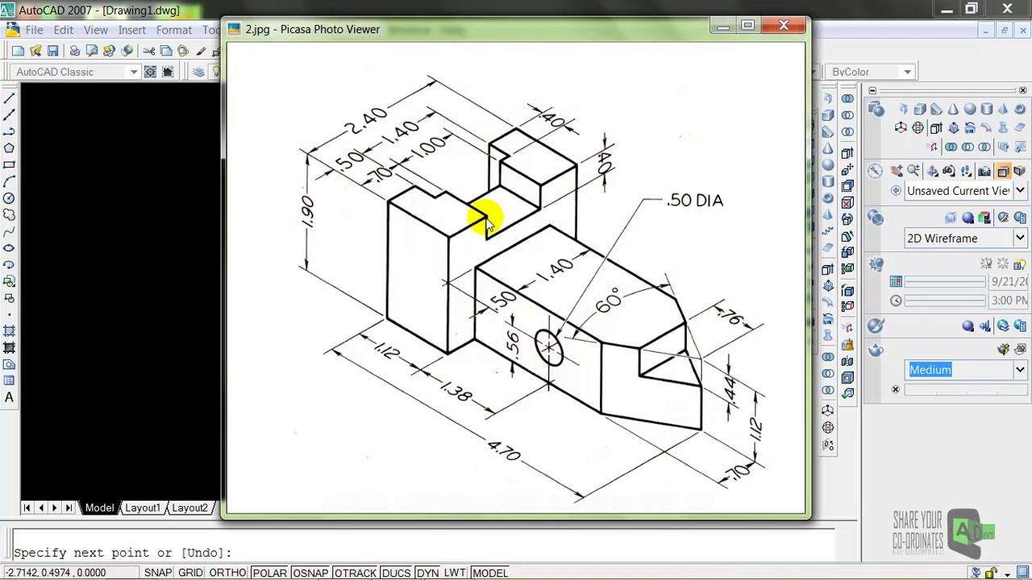
pyautogui.click(161, 268)
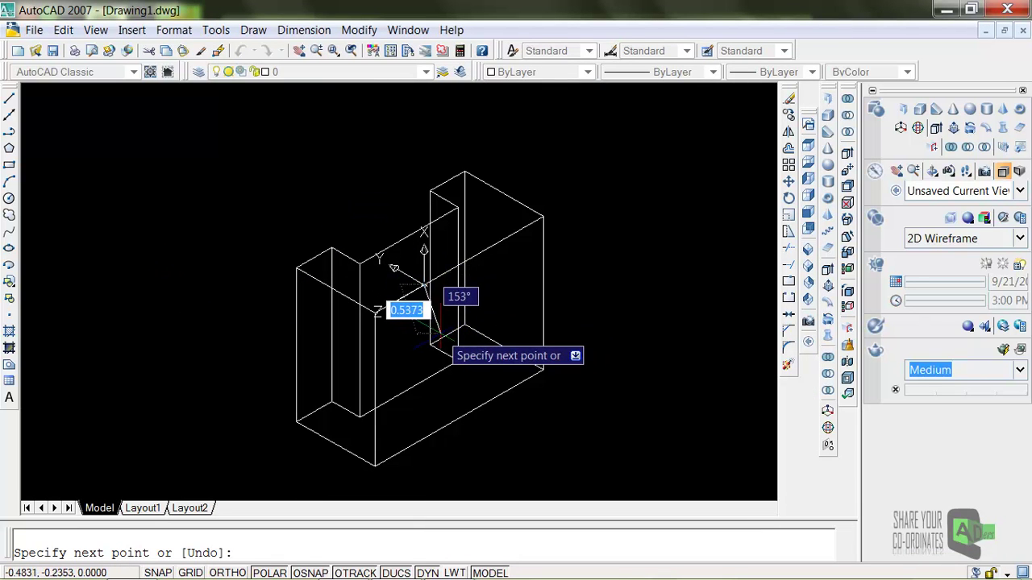
pyautogui.write('1')
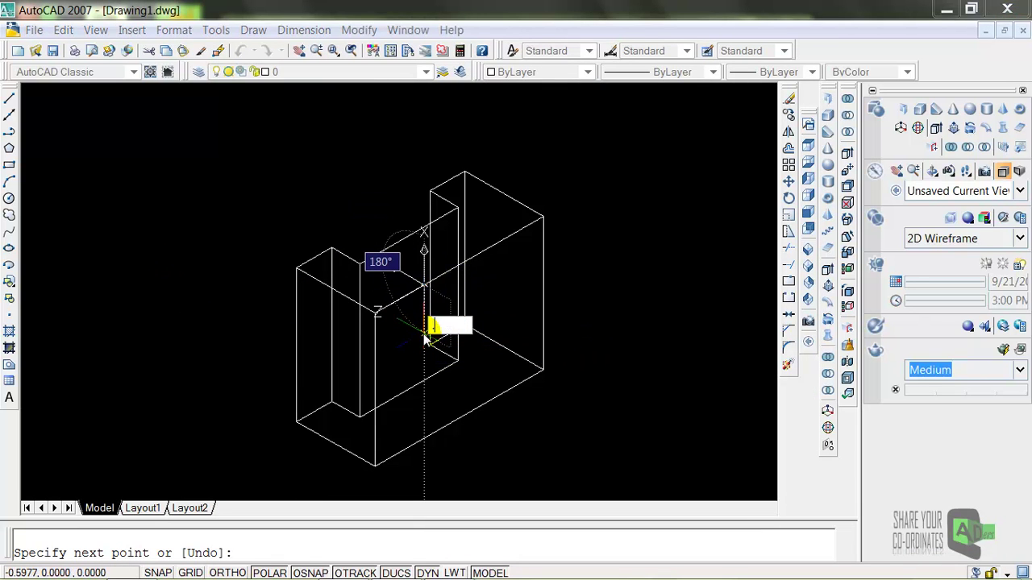
pyautogui.press('Return')
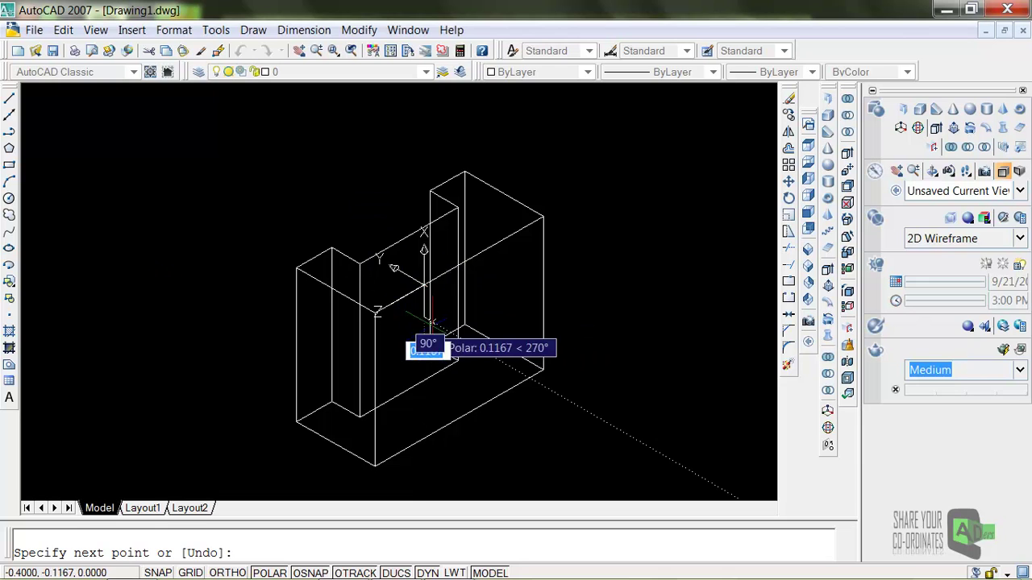
pyautogui.write('1')
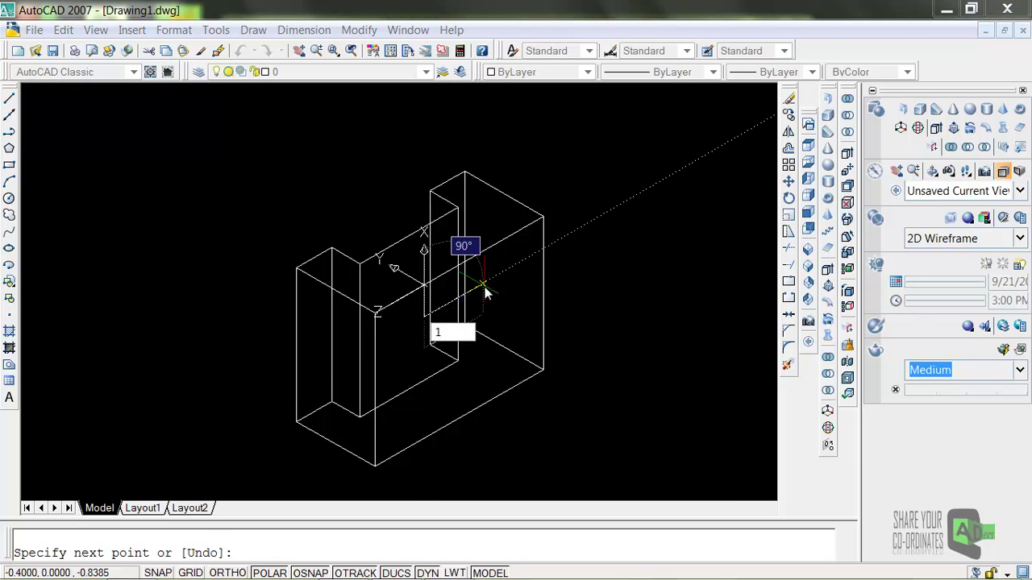
pyautogui.press('Return')
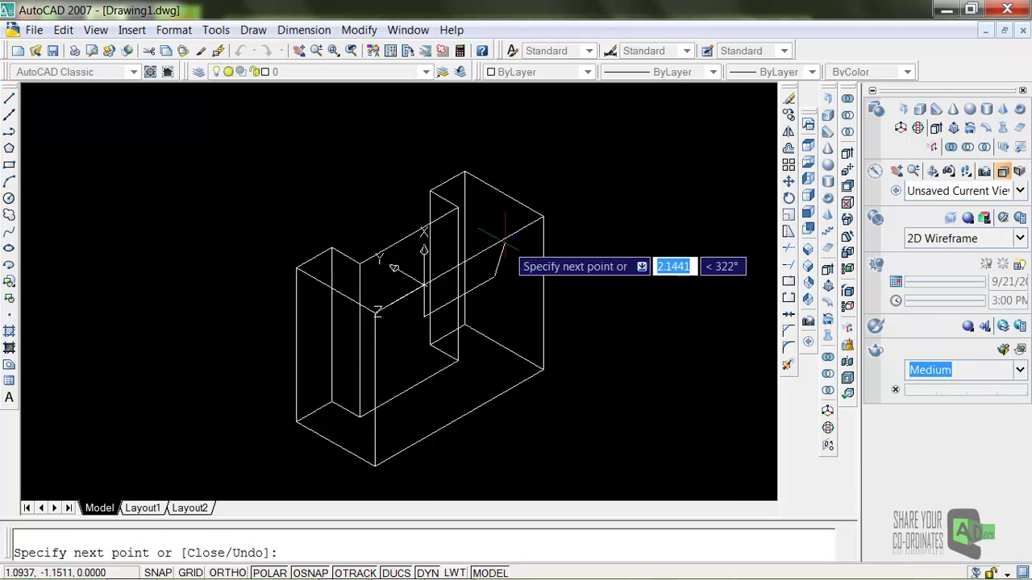
# Draw the rectangle's missing fourth edge between its two open corners
pyautogui.click(423, 284)
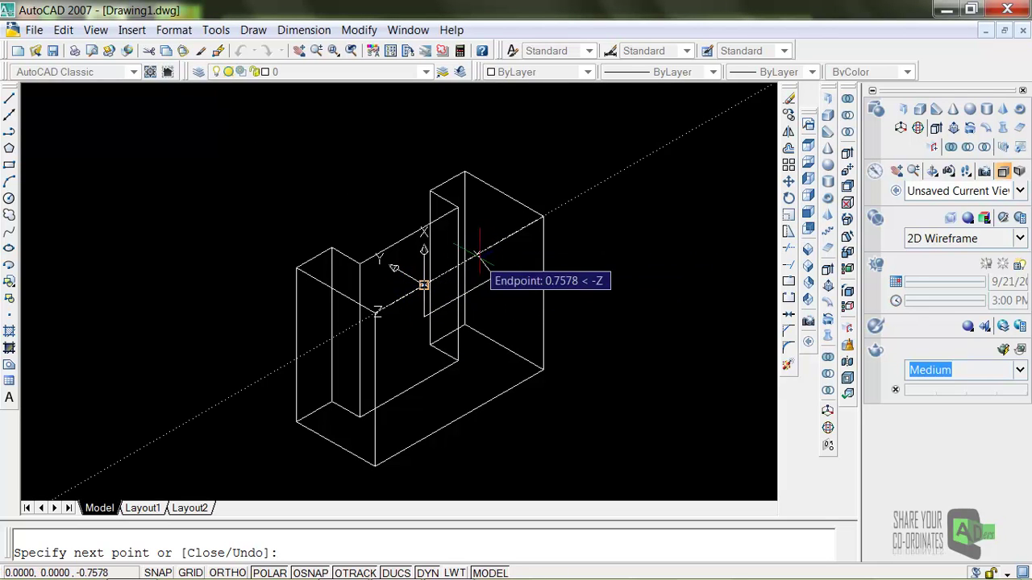
pyautogui.click(495, 242)
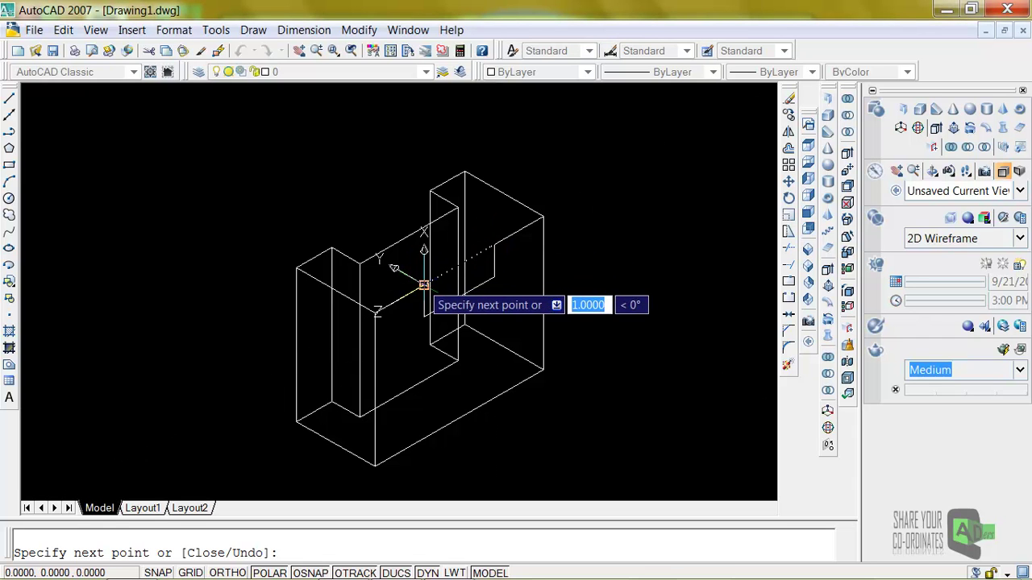
pyautogui.rightClick(588, 232)
pyautogui.click(620, 241)
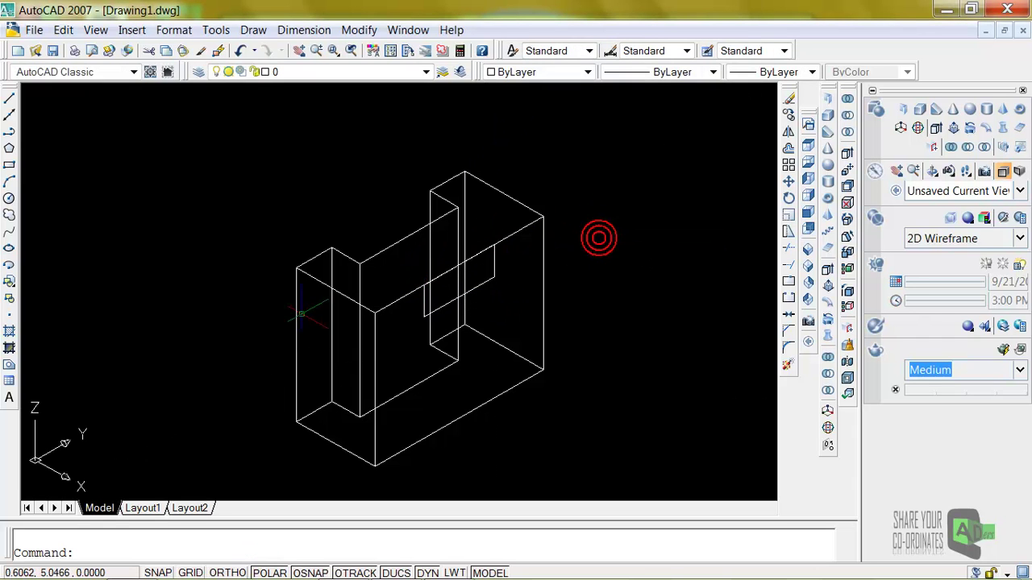
# Turn the rectangle's edges into a region
pyautogui.click(8, 354)
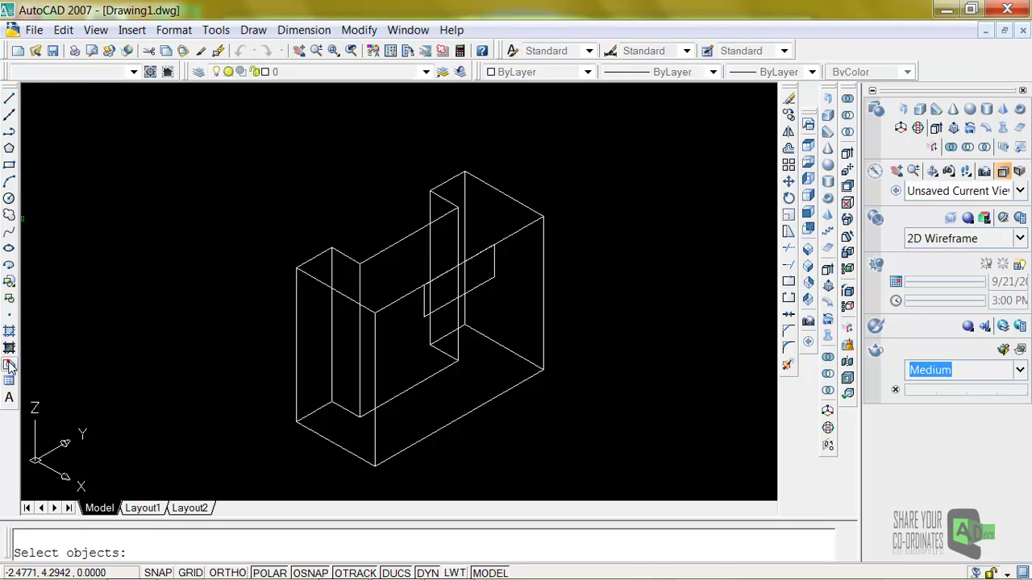
pyautogui.click(480, 284)
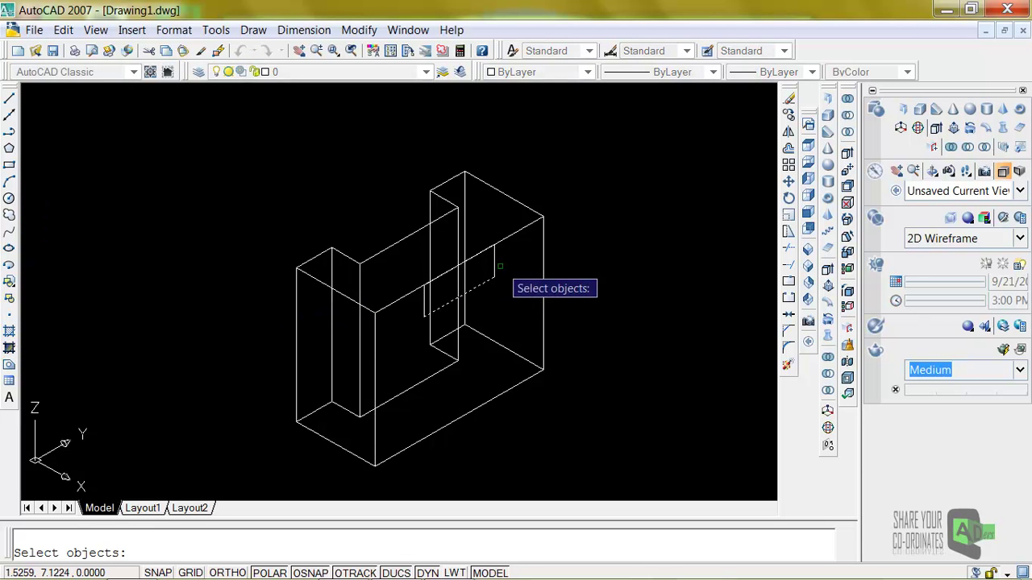
pyautogui.click(482, 249)
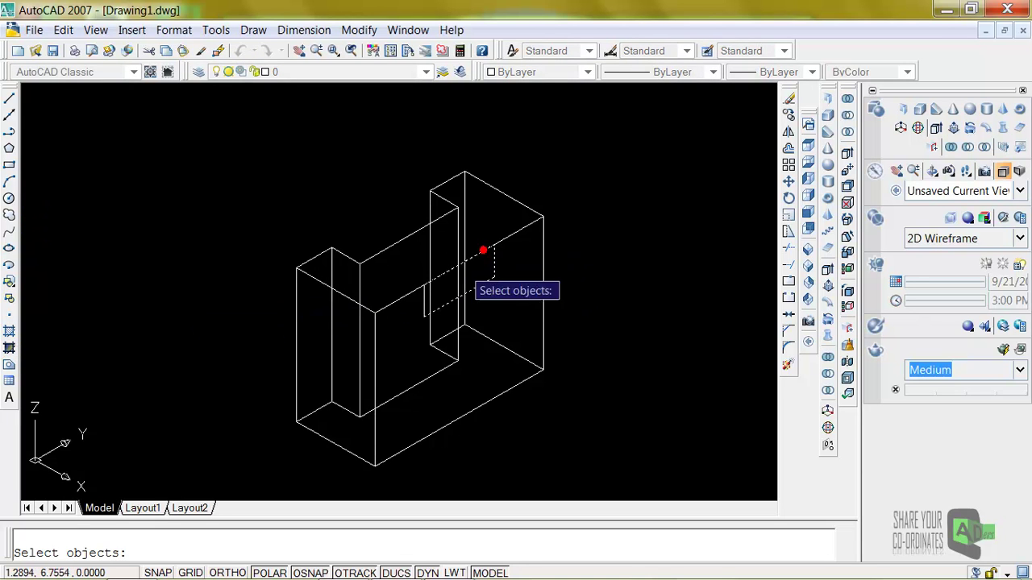
pyautogui.click(422, 299)
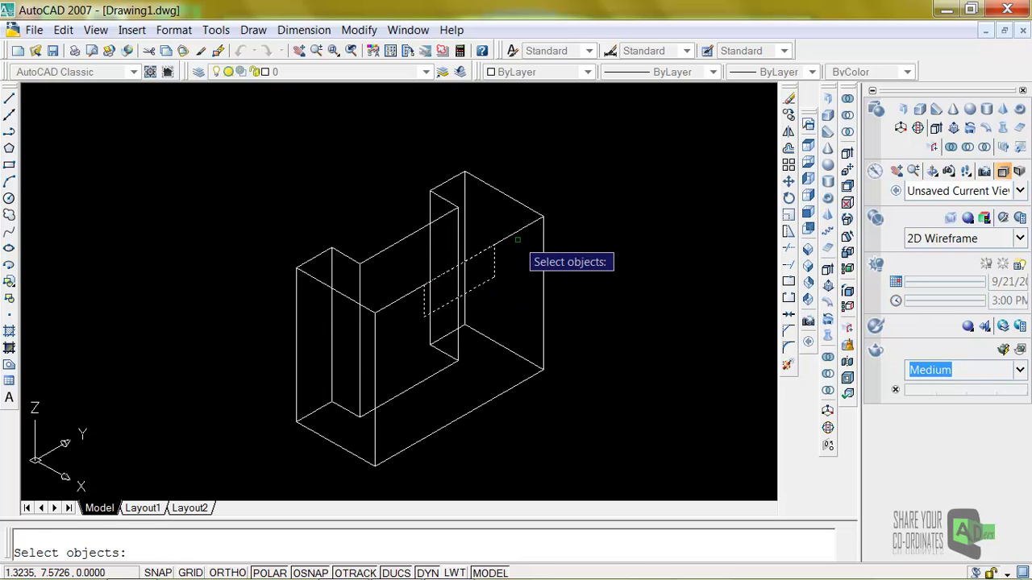
pyautogui.press('Return')
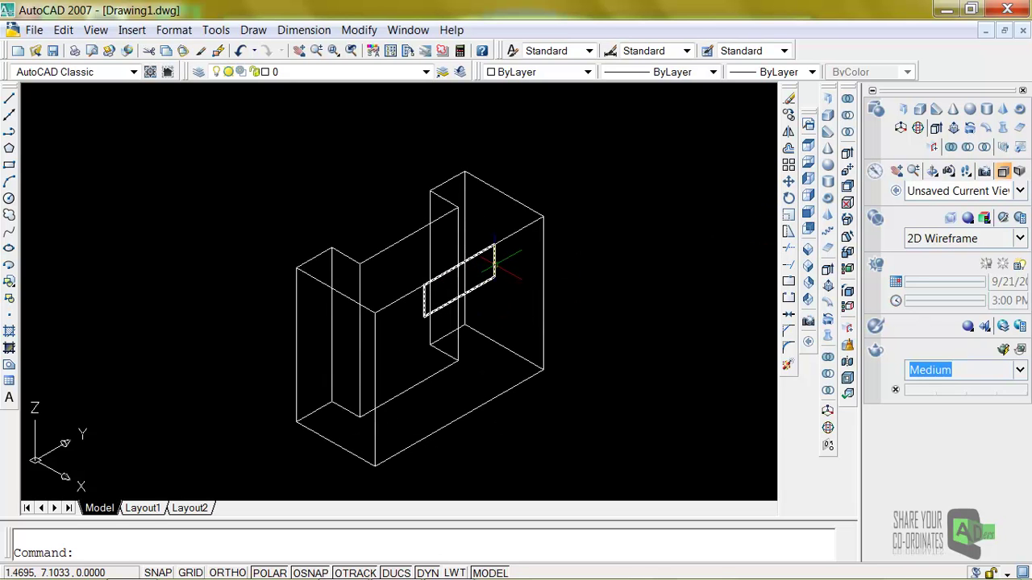
# Extrude the rectangle region into a box
pyautogui.click(829, 272)
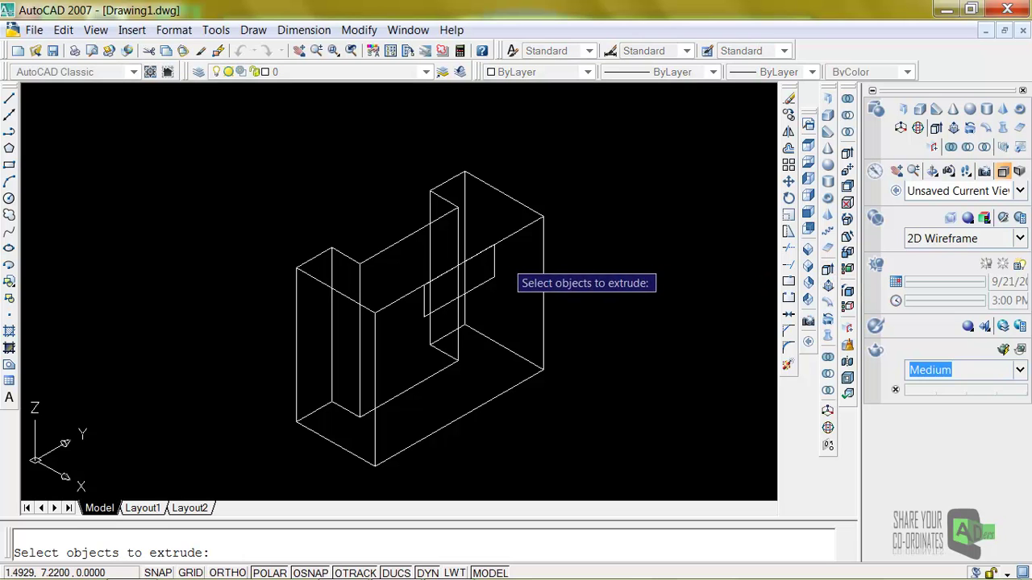
pyautogui.click(491, 258)
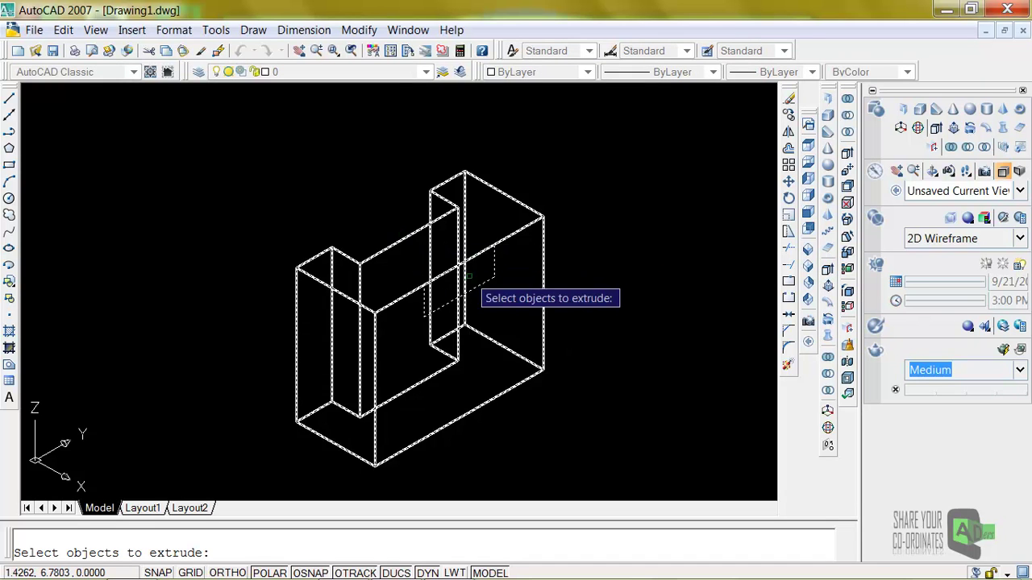
pyautogui.press('Return')
pyautogui.click(398, 211)
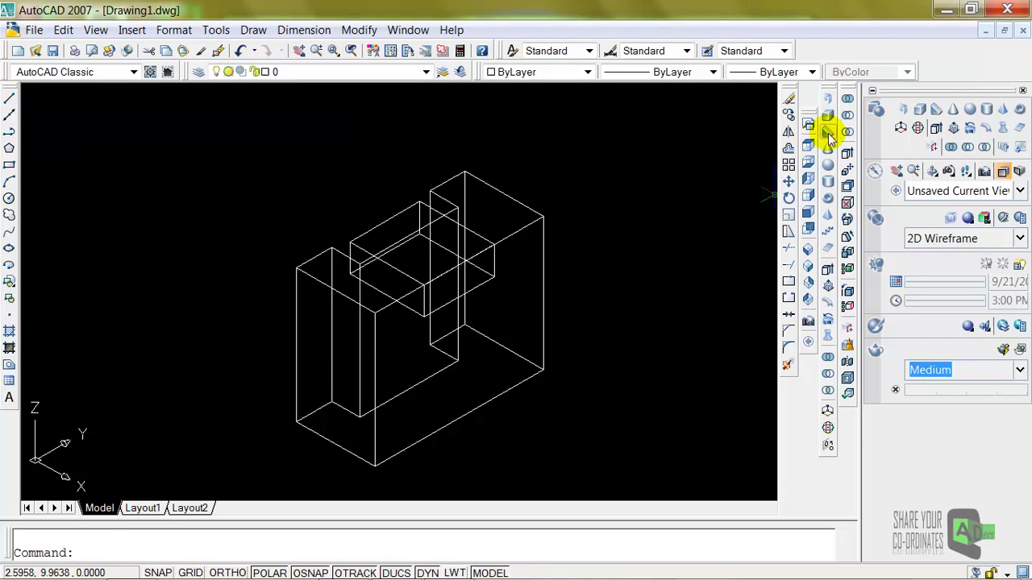
pyautogui.click(467, 246)
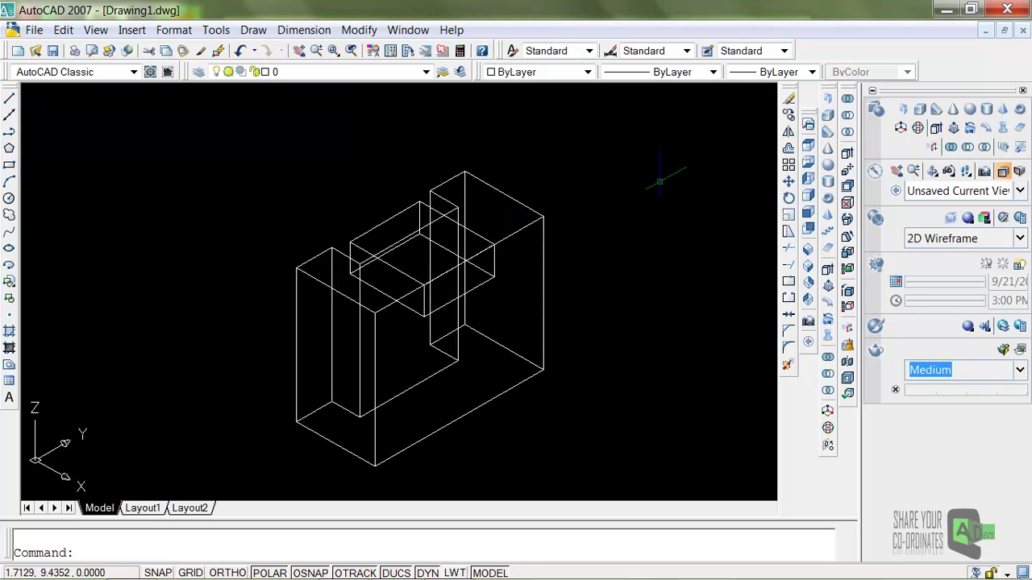
# Subtract the box from the block to cut the slot
pyautogui.click(846, 117)
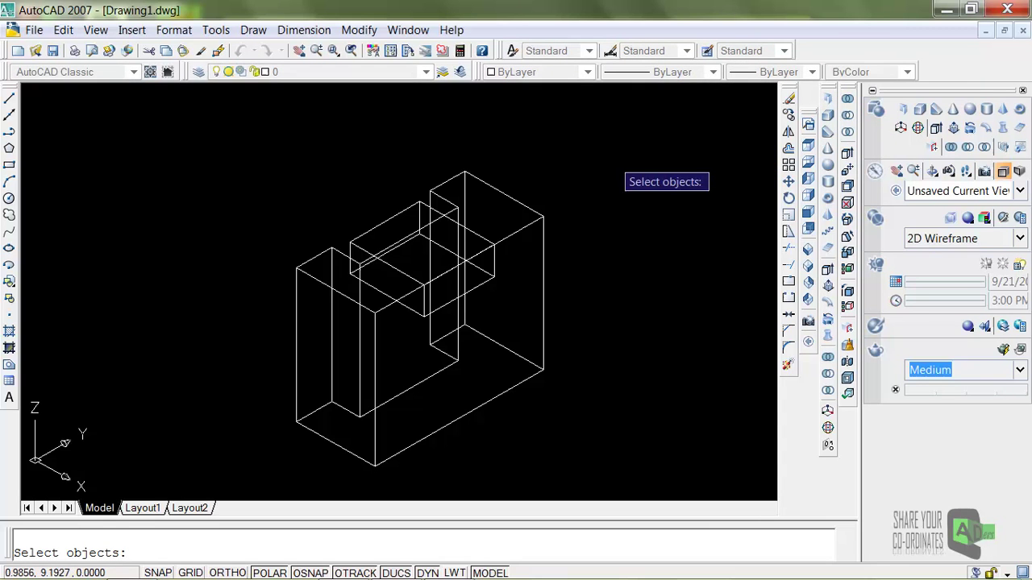
pyautogui.click(532, 211)
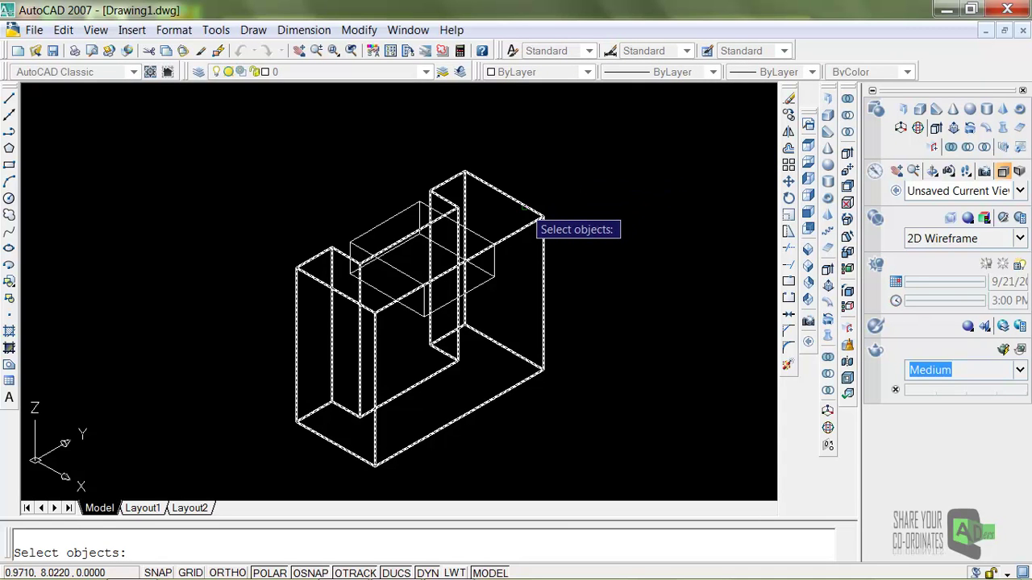
pyautogui.rightClick(533, 211)
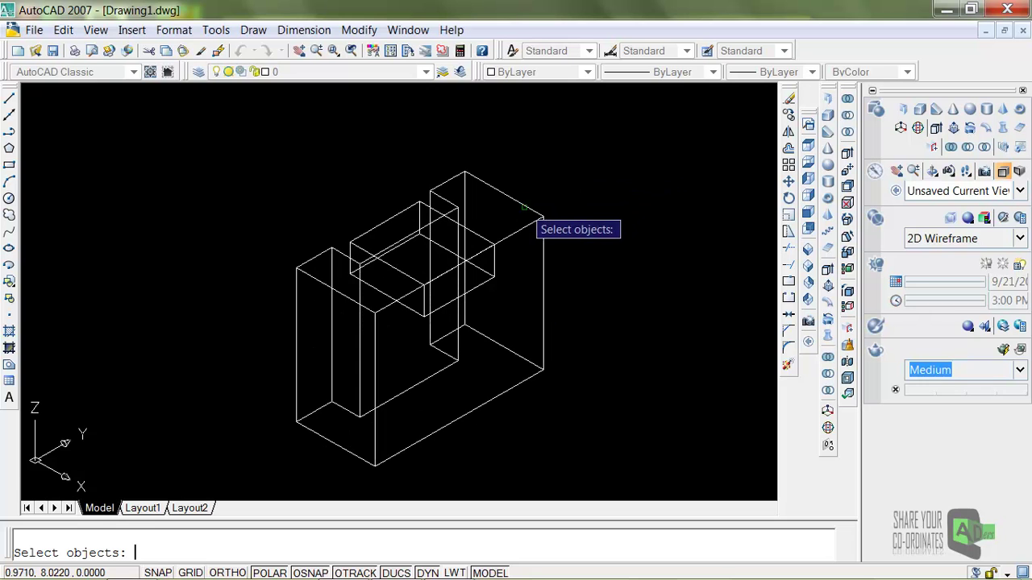
pyautogui.click(408, 209)
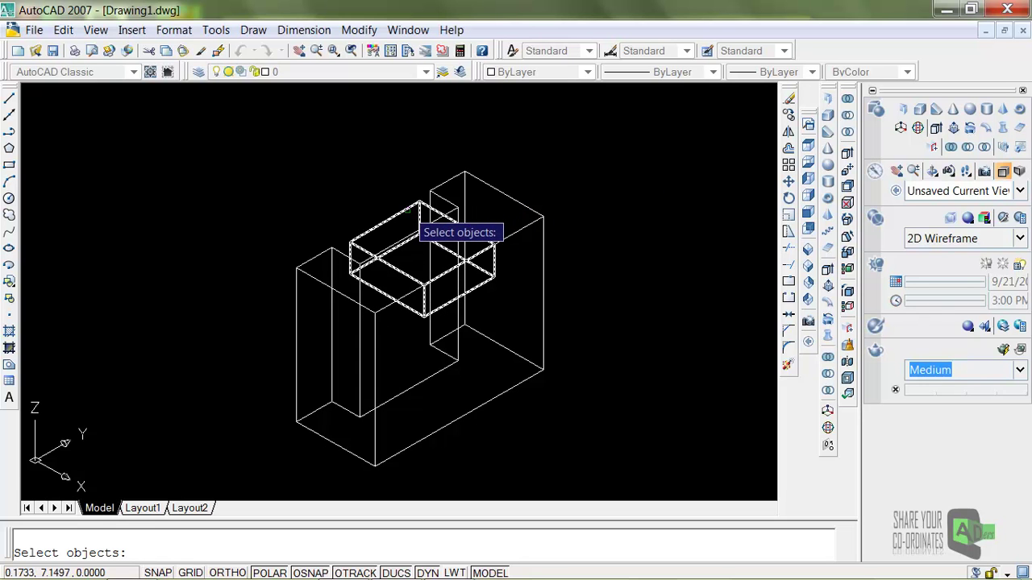
pyautogui.rightClick(408, 210)
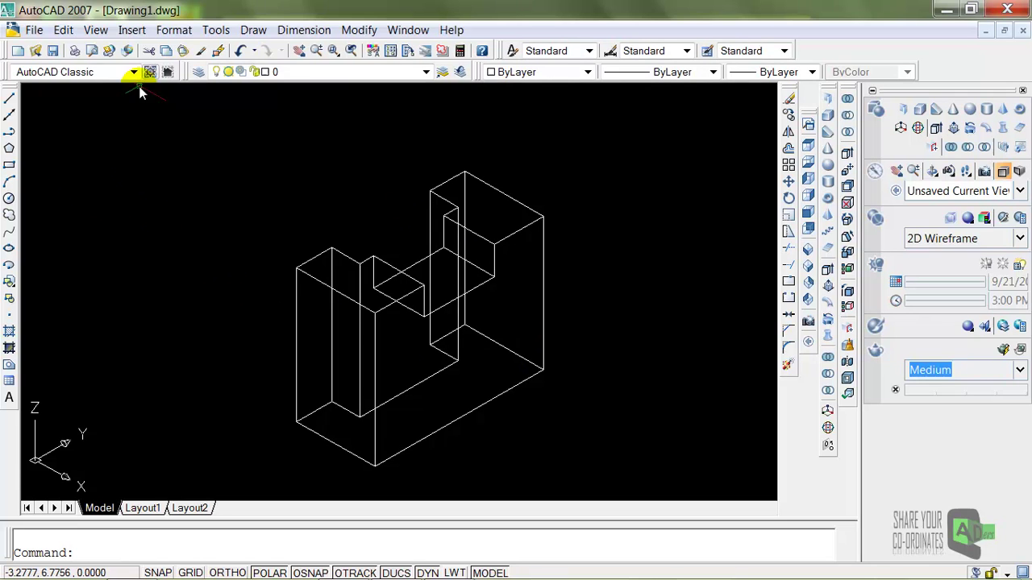
pyautogui.click(299, 52)
# Pan the model up-left and start a line at a tracked point 3 units off the block's base
pyautogui.moveTo(339, 203); pyautogui.dragTo(280, 134)
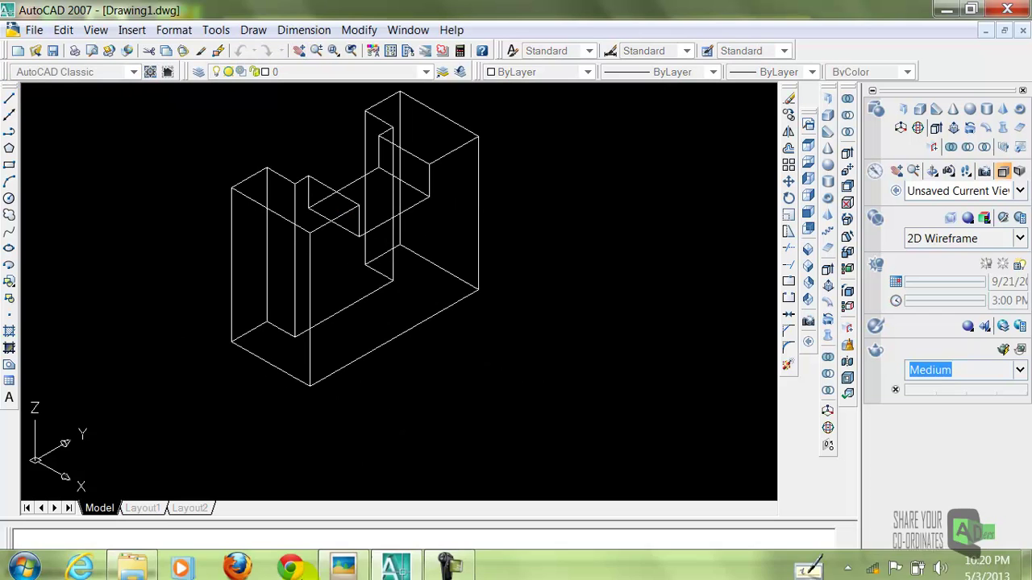
pyautogui.click(339, 563)
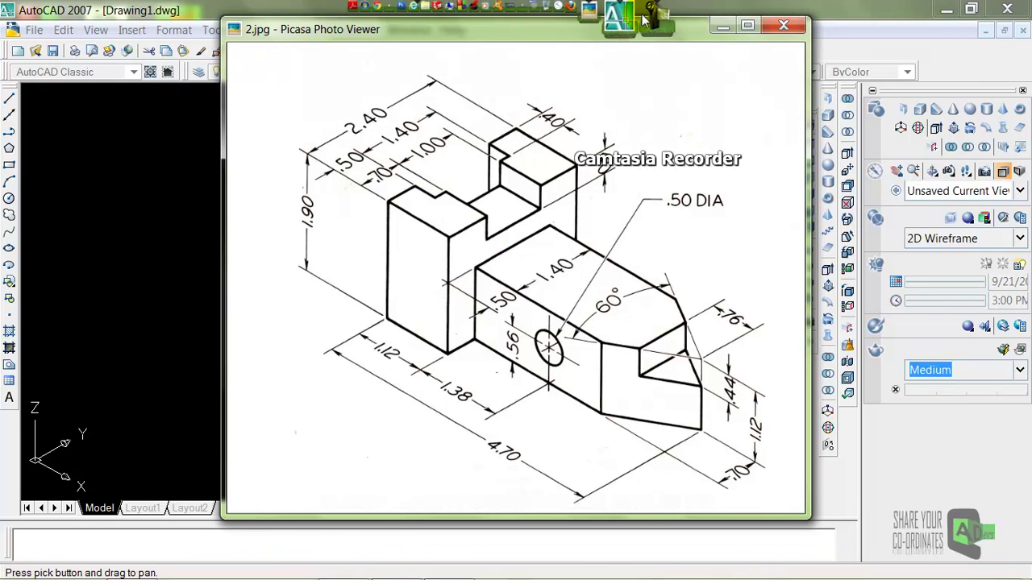
pyautogui.click(865, 9)
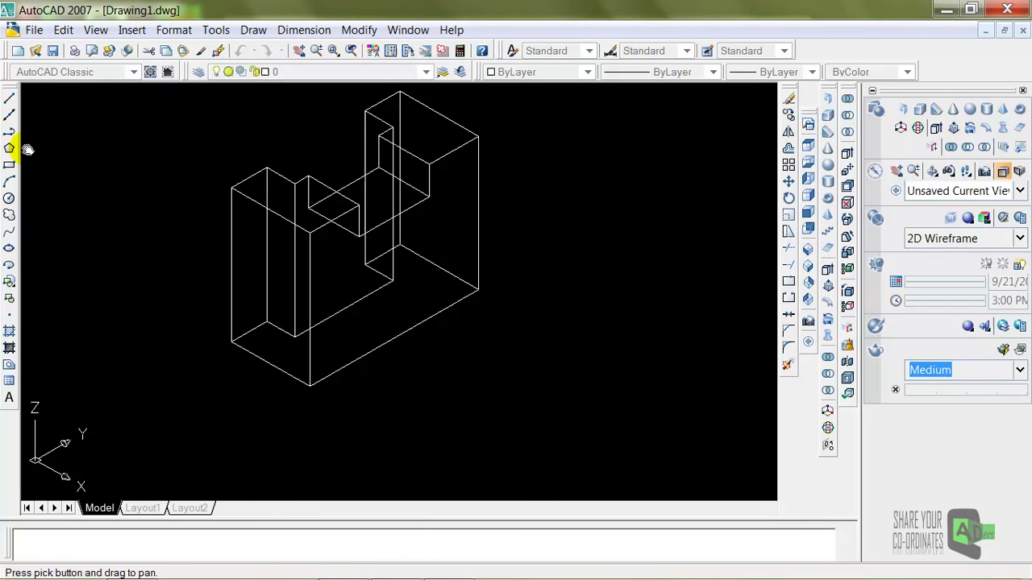
pyautogui.click(8, 100)
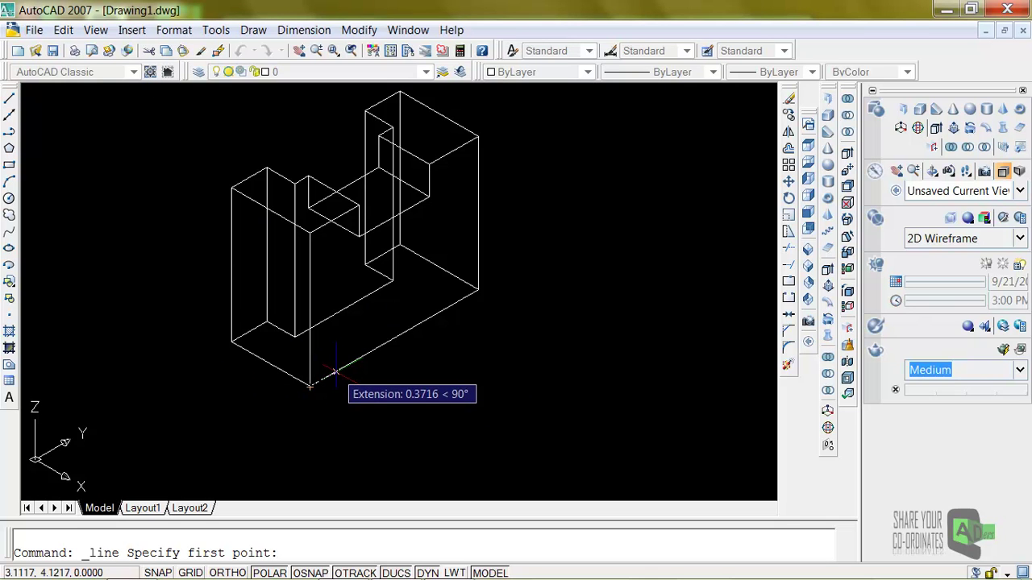
pyautogui.write('3')
pyautogui.press('Return')
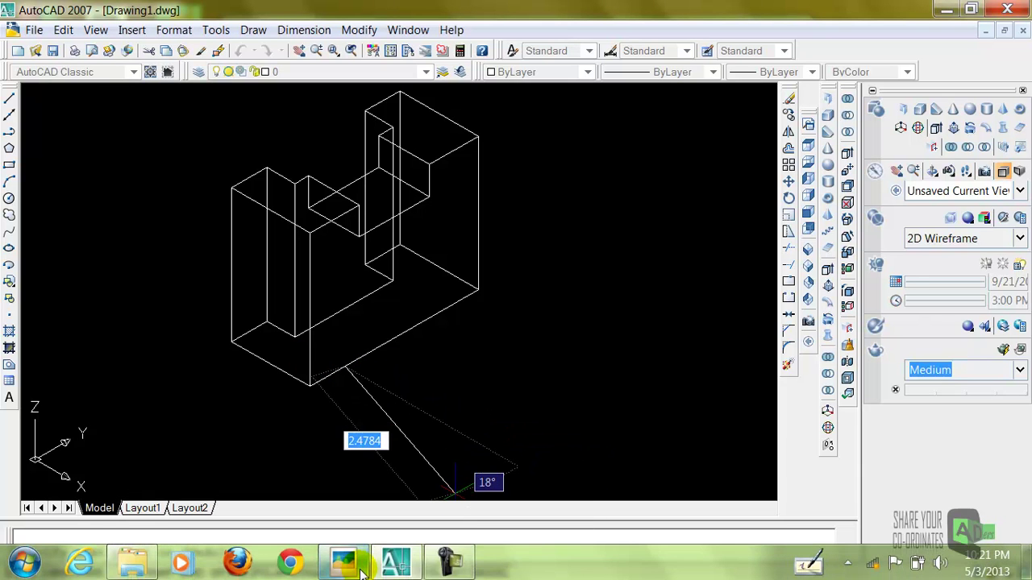
# Draw the nose base with 3.5 and 1.4 segments, ending perpendicular at the block's front corner
pyautogui.click(355, 569)
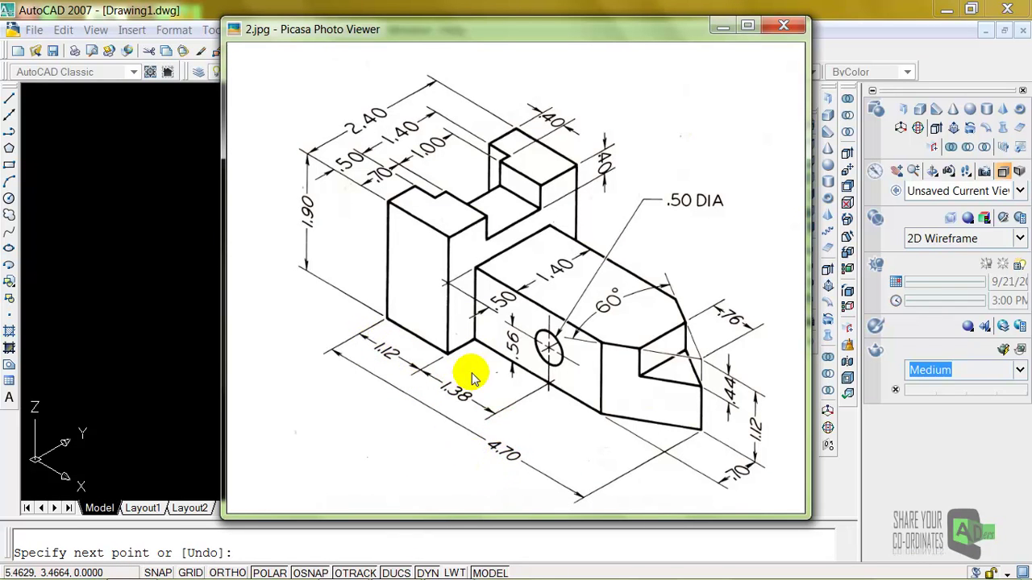
pyautogui.click(682, 10)
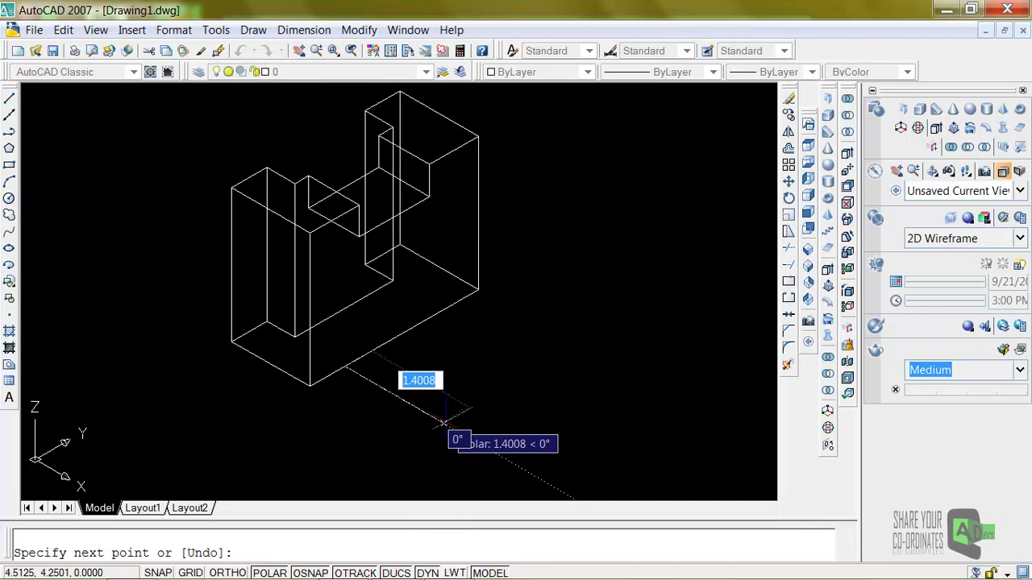
pyautogui.write('.58')
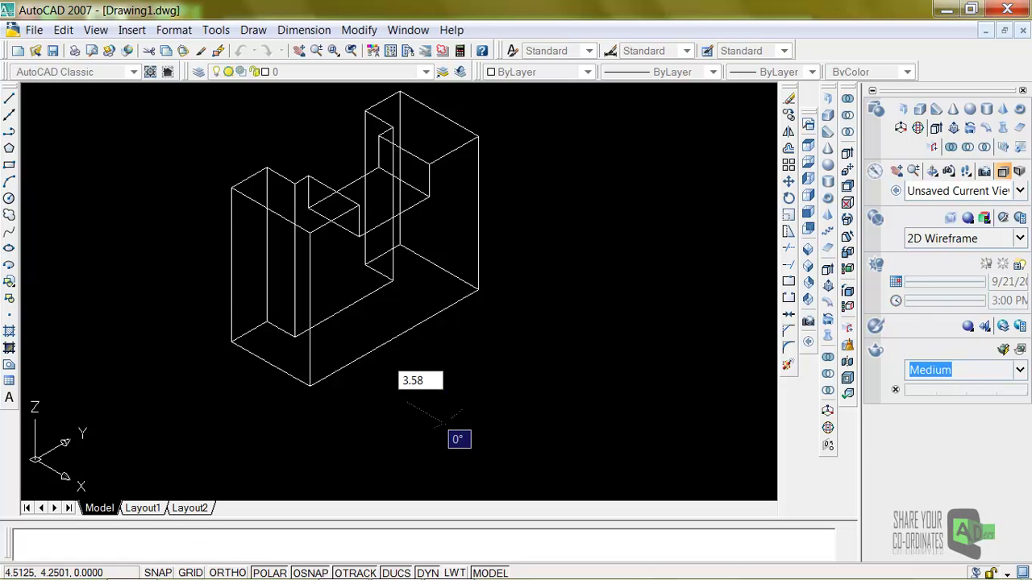
pyautogui.press('Return')
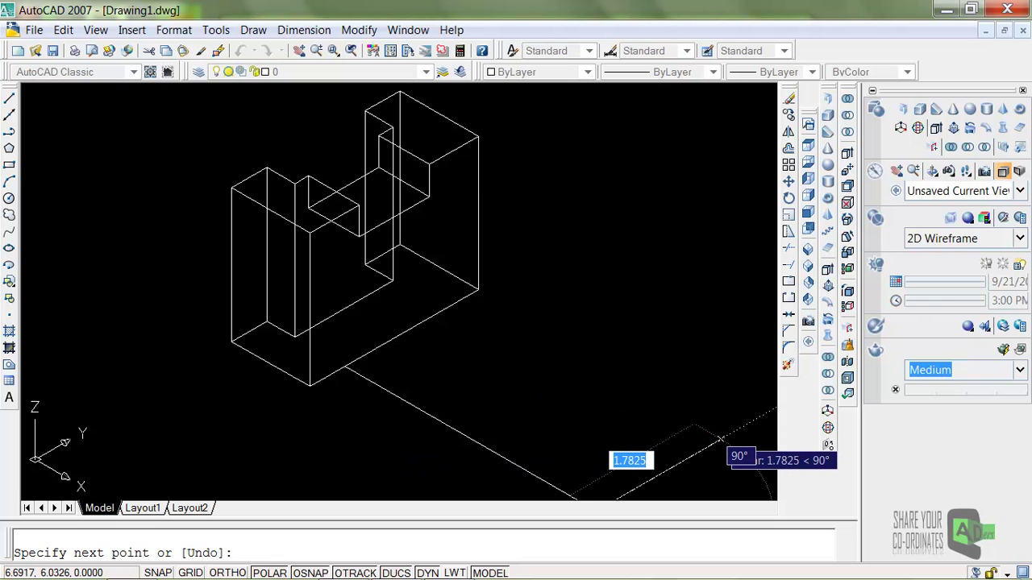
pyautogui.write('1.4')
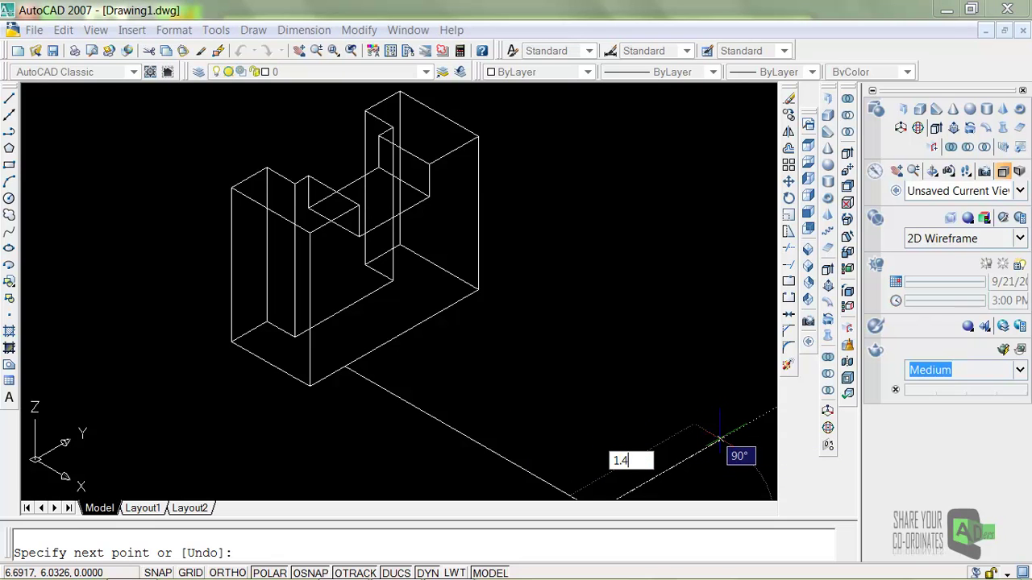
pyautogui.press('Return')
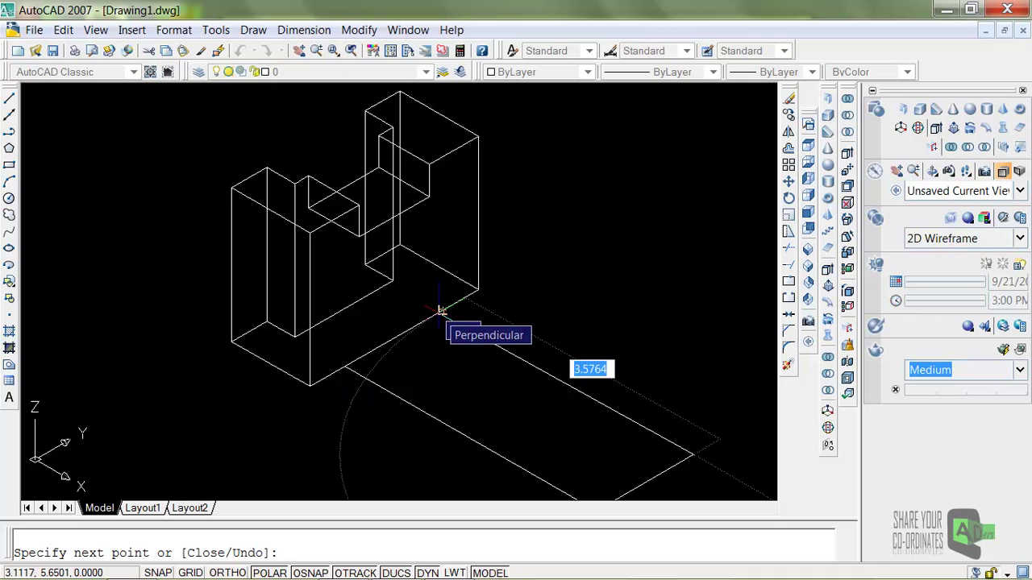
pyautogui.click(442, 310)
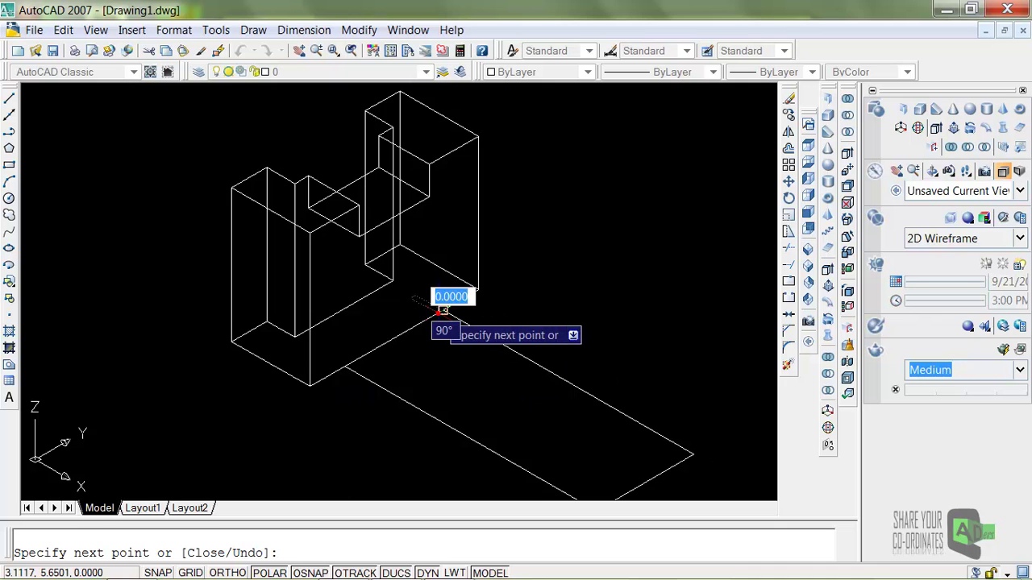
pyautogui.click(345, 367)
pyautogui.rightClick(501, 358)
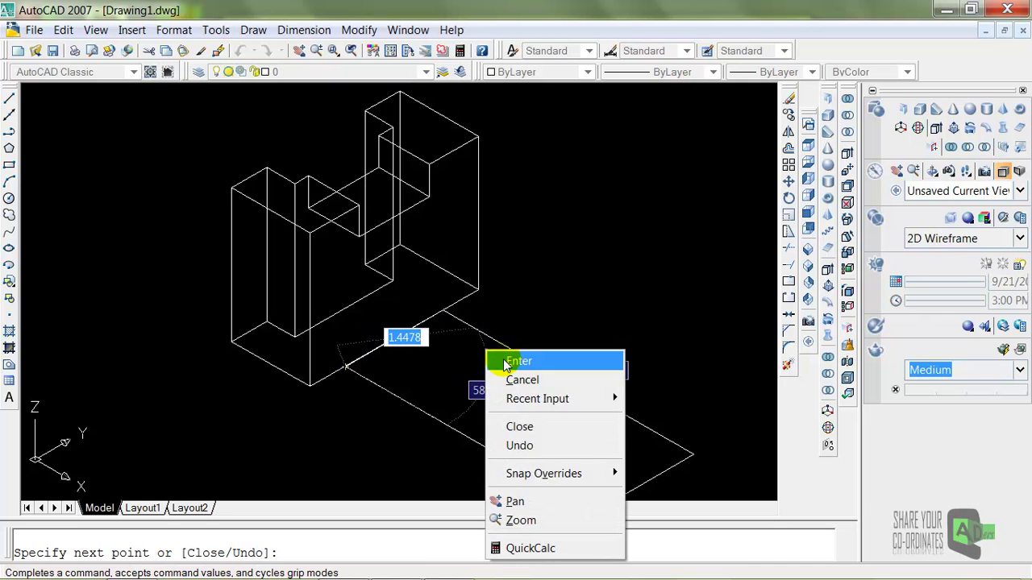
pyautogui.click(516, 361)
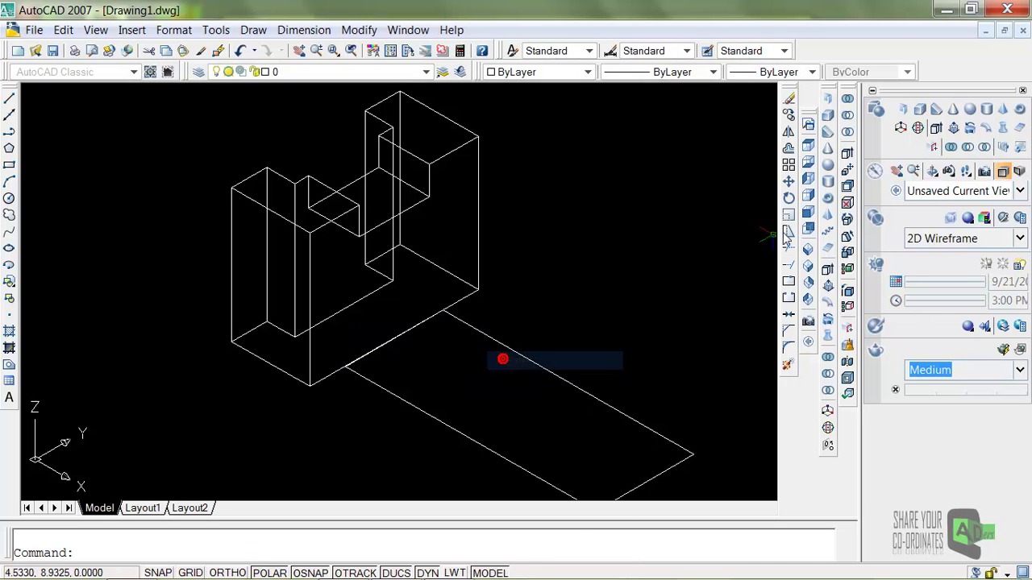
# Switch to the Top view and check the reference drawing
pyautogui.click(806, 153)
pyautogui.scroll(-2, 615, 282)
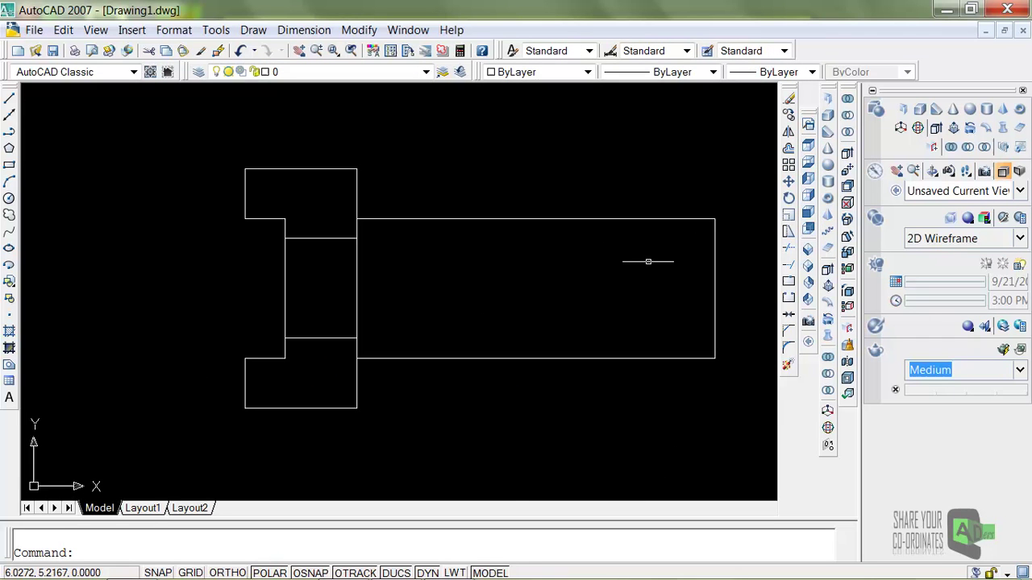
pyautogui.click(355, 564)
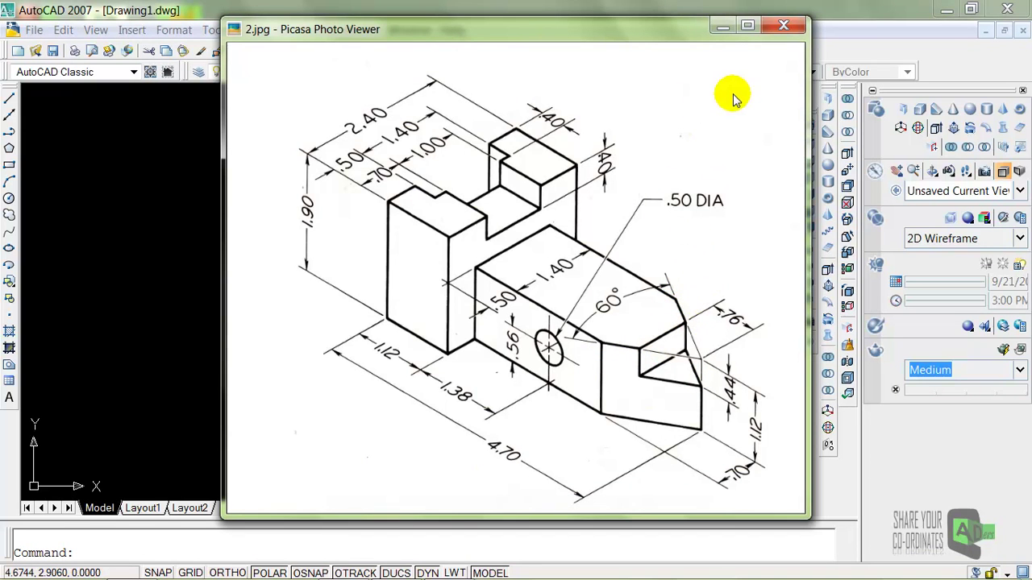
pyautogui.click(783, 26)
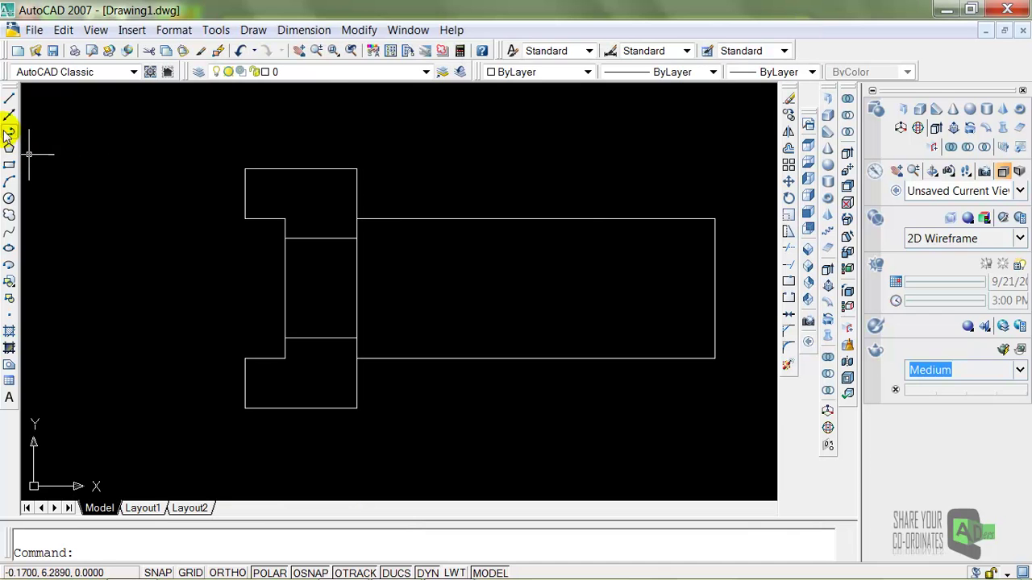
# Draw a 150° line from the right end's midpoint past the top edge
pyautogui.click(10, 100)
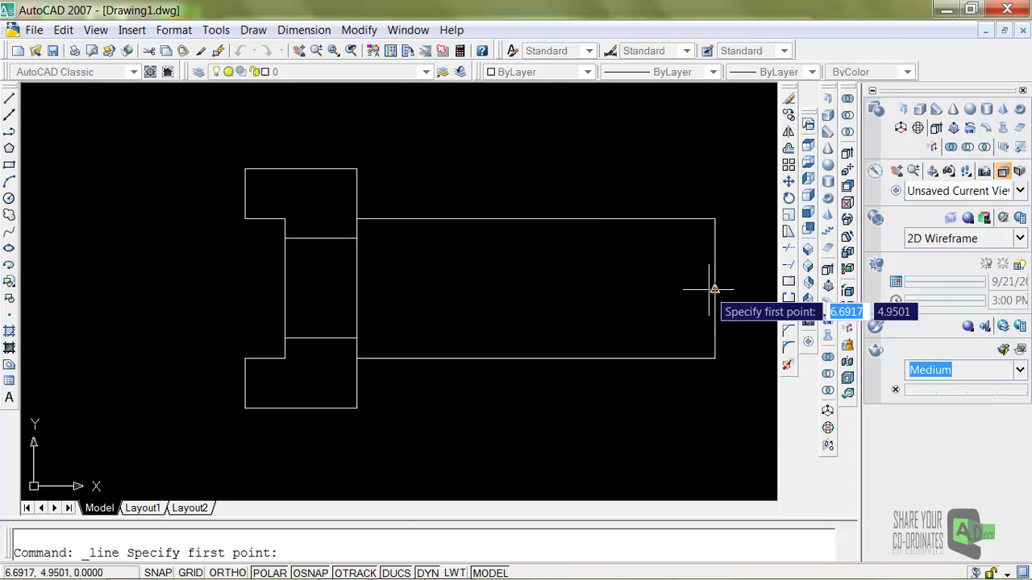
pyautogui.click(714, 288)
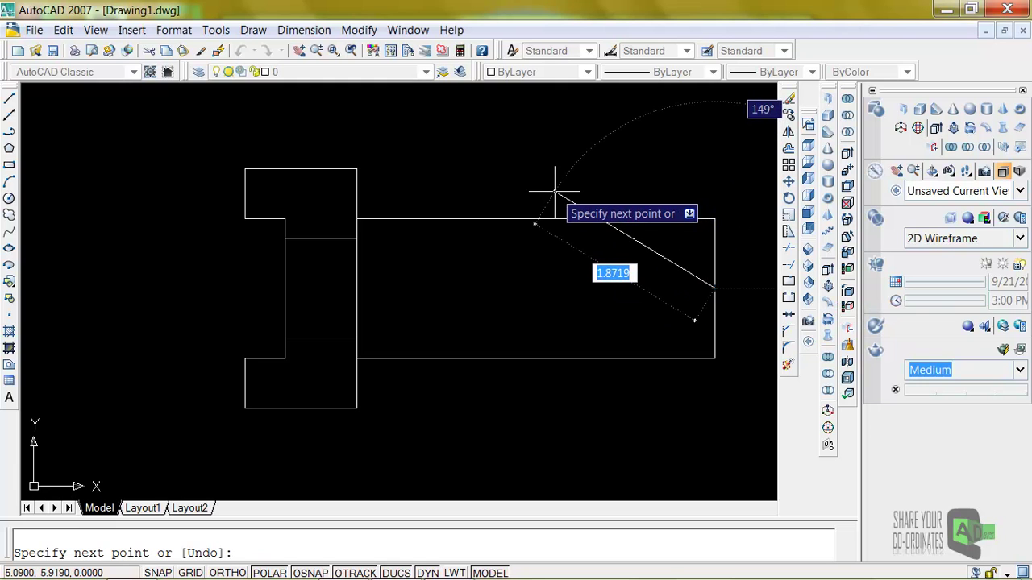
pyautogui.press('F8')
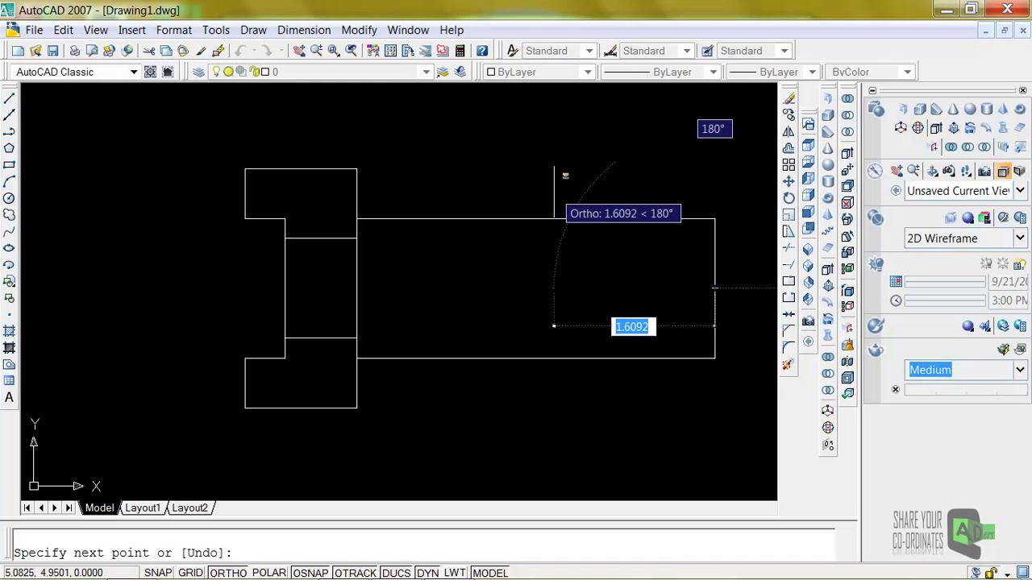
pyautogui.press('F8')
pyautogui.write('<150')
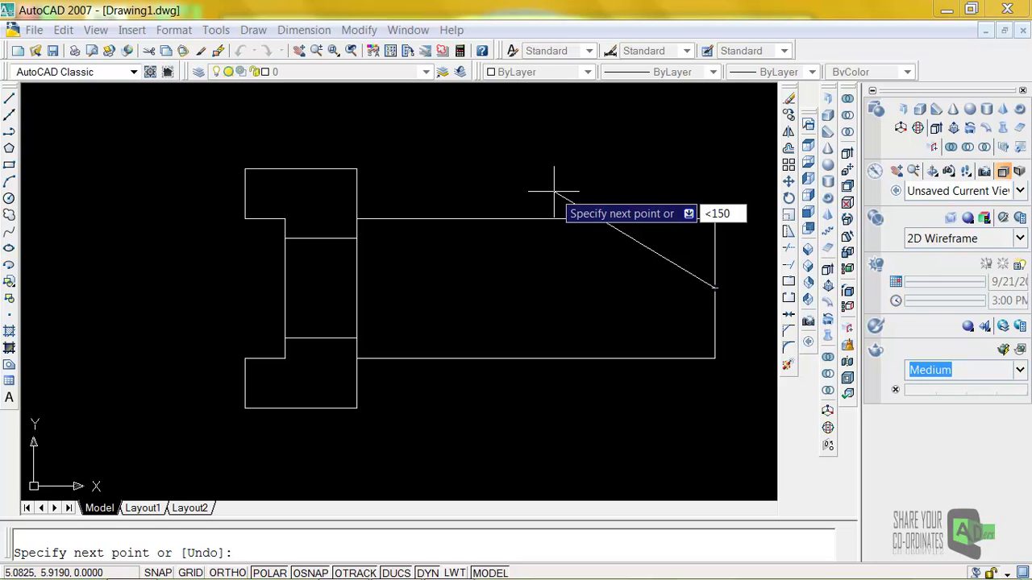
pyautogui.press('Return')
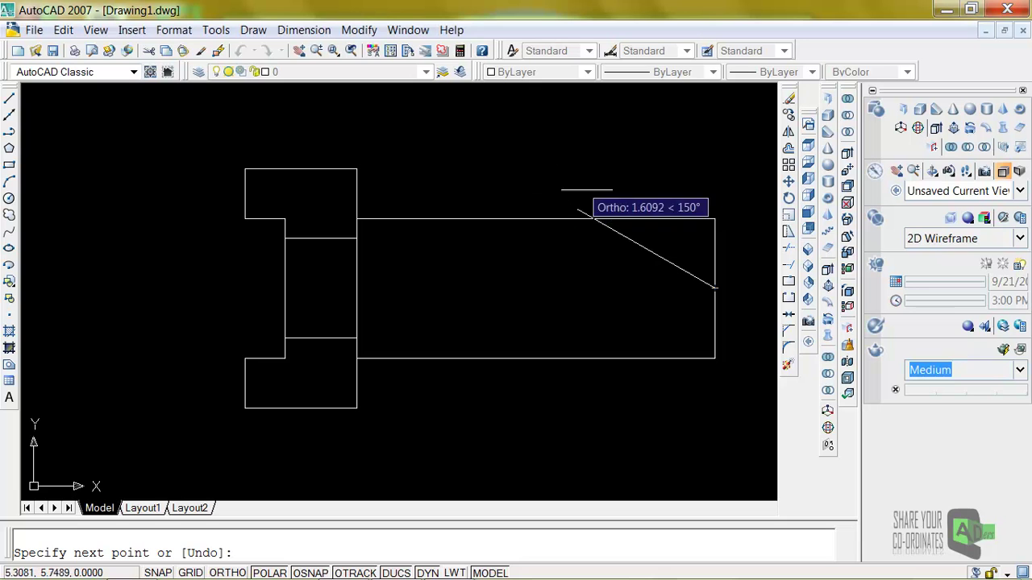
pyautogui.click(527, 147)
pyautogui.rightClick(586, 180)
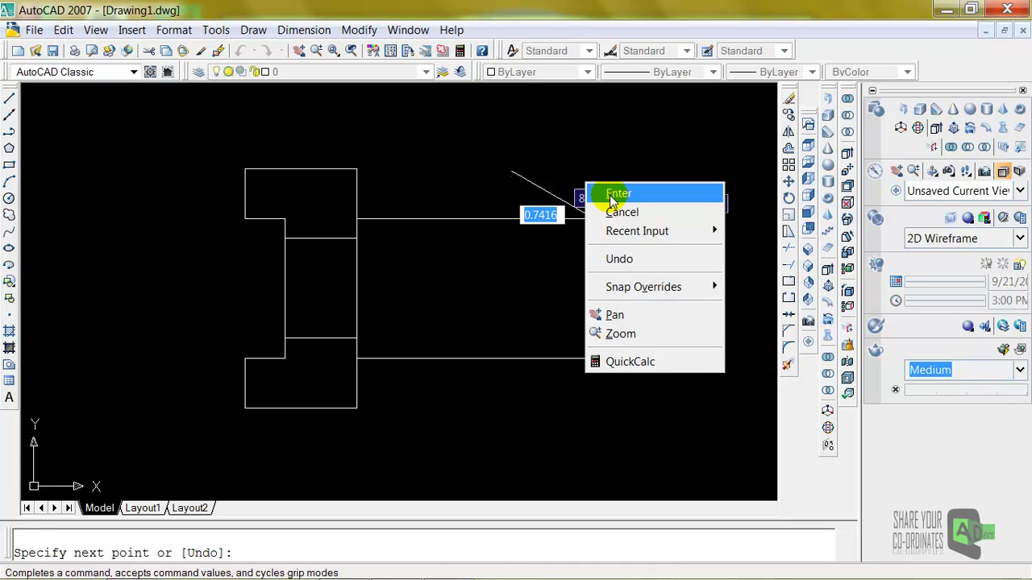
pyautogui.click(601, 190)
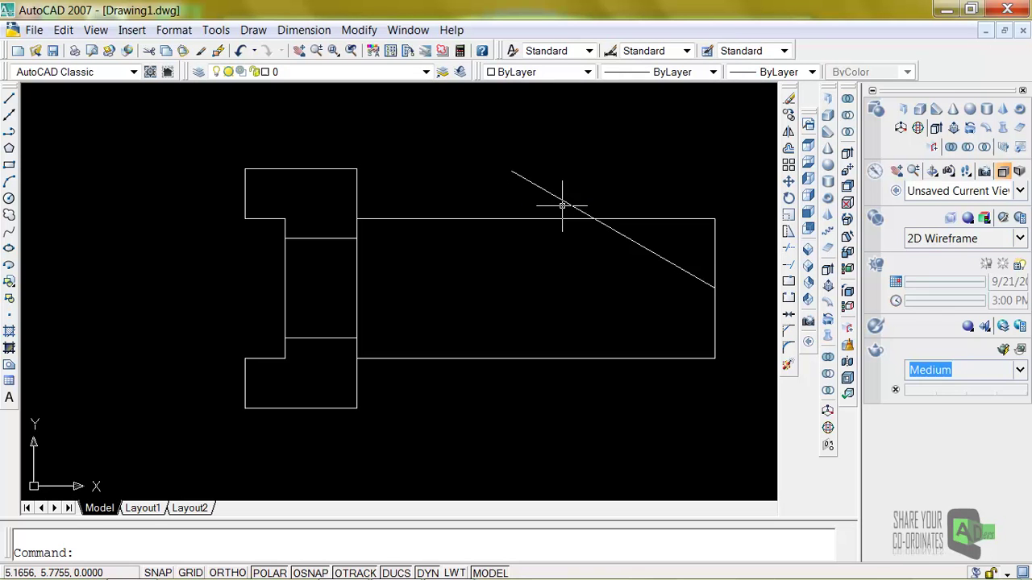
pyautogui.click(790, 255)
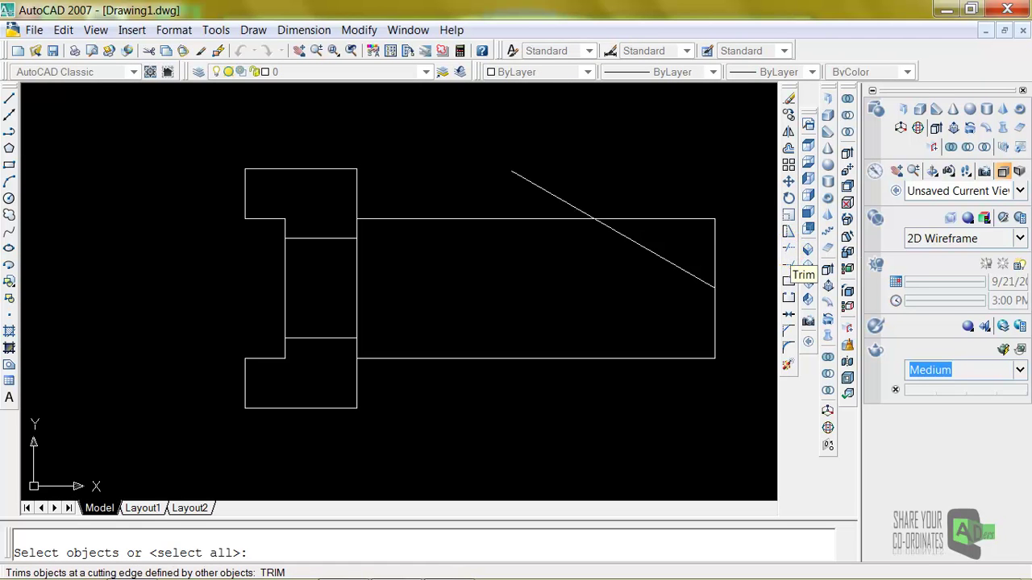
# Trim the diagonal at the top edge and mirror it about the centreline, keeping the original
pyautogui.press('Return')
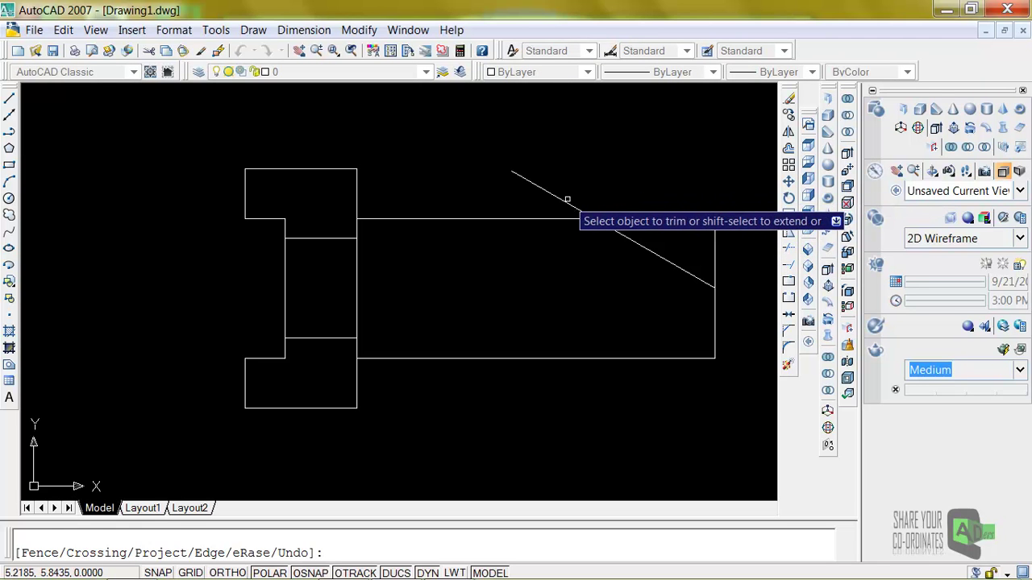
pyautogui.click(560, 199)
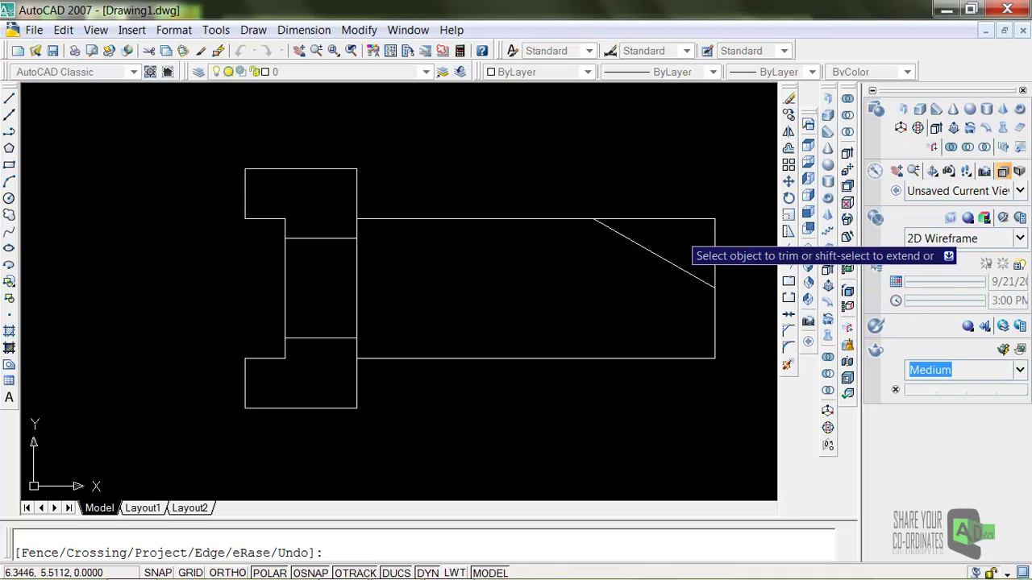
pyautogui.press('Return')
pyautogui.click(661, 254)
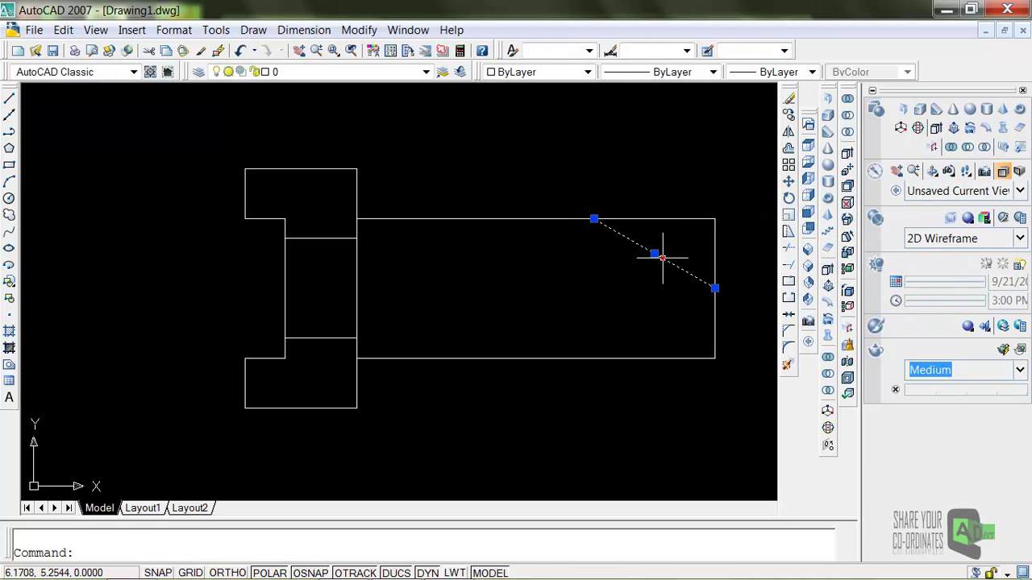
pyautogui.click(788, 131)
pyautogui.click(714, 288)
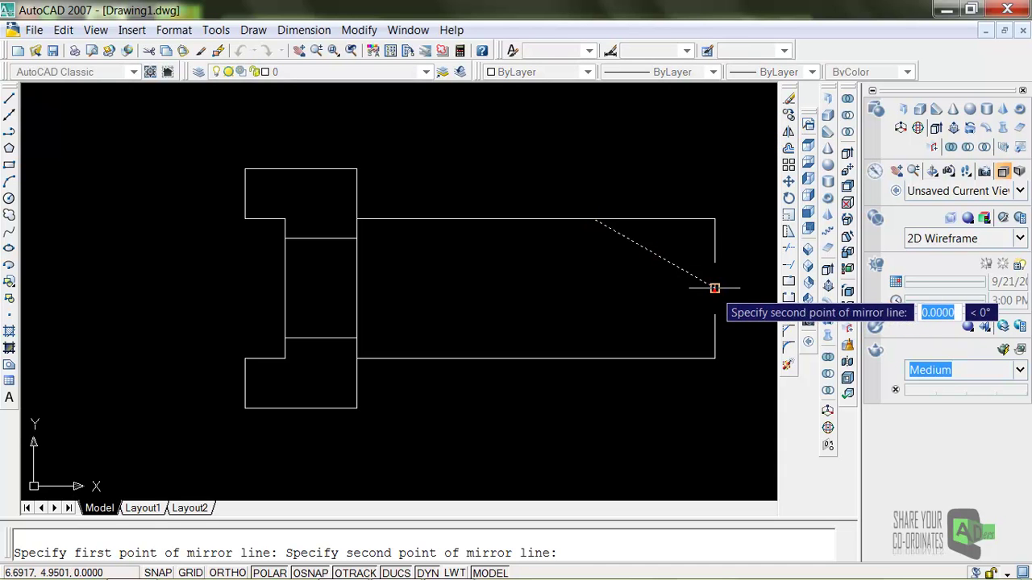
pyautogui.click(355, 288)
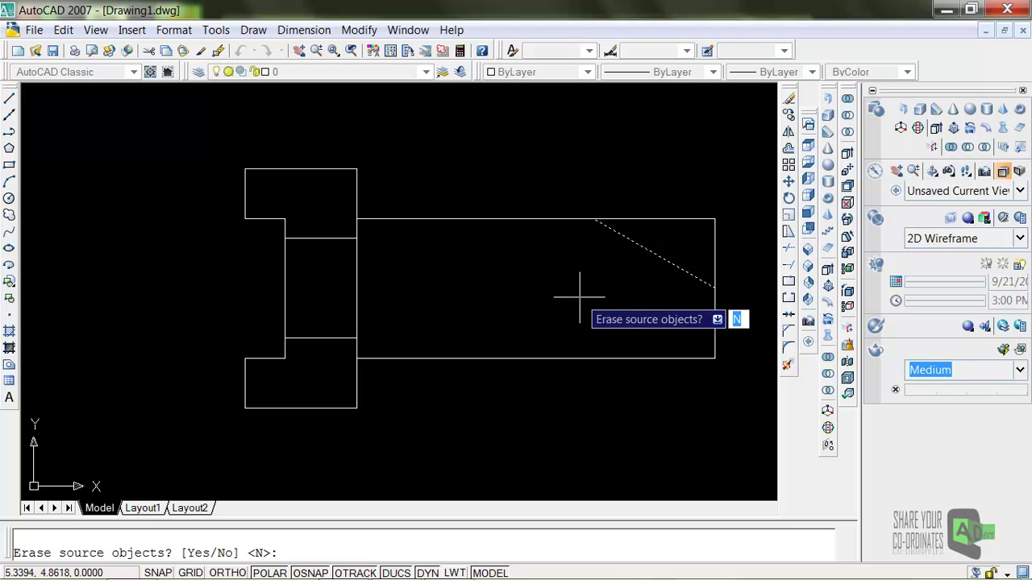
pyautogui.press('Return')
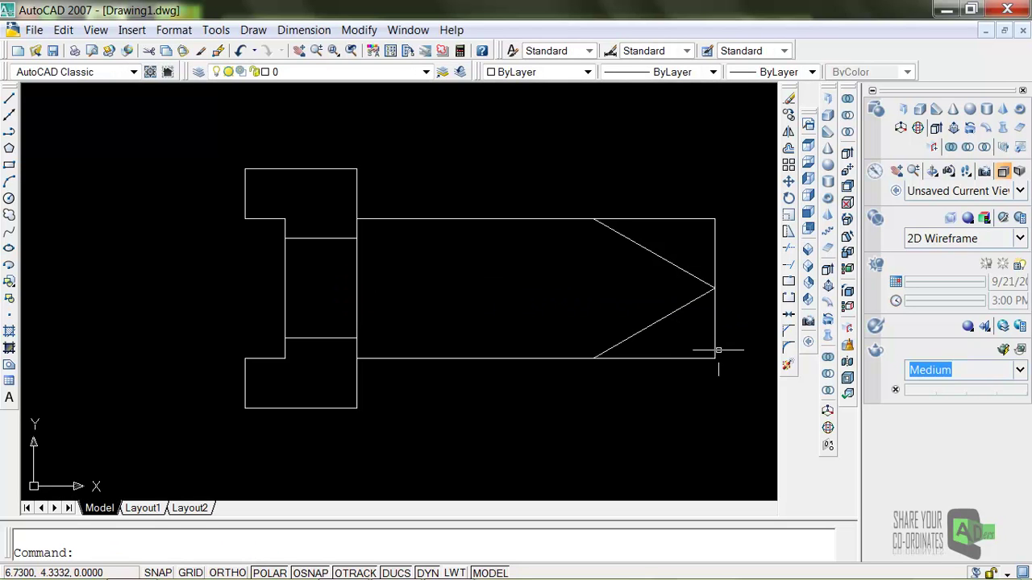
# Delete the right vertical line, trim the top and bottom overhangs, and return to SE Isometric
pyautogui.click(714, 321)
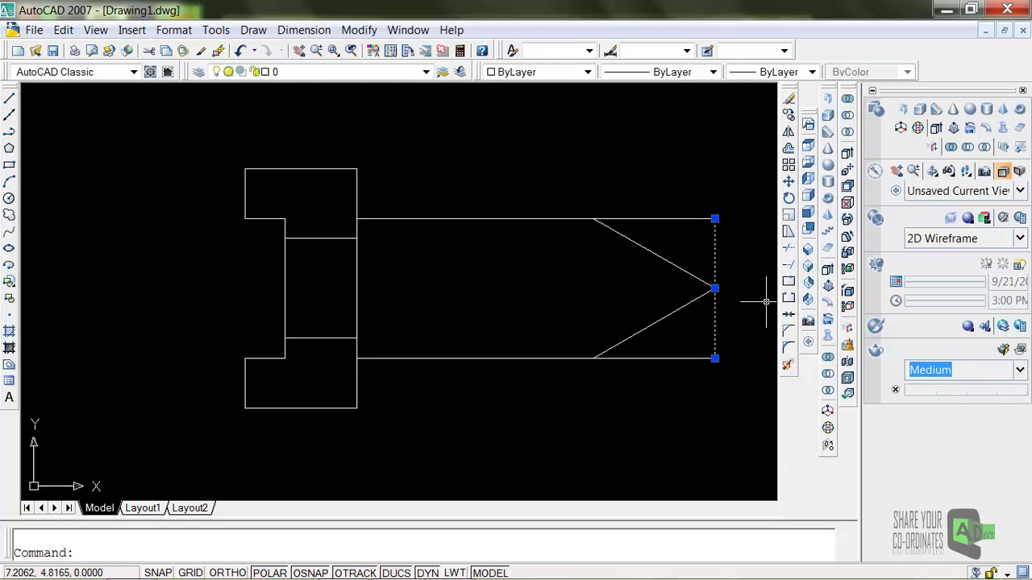
pyautogui.press('Delete')
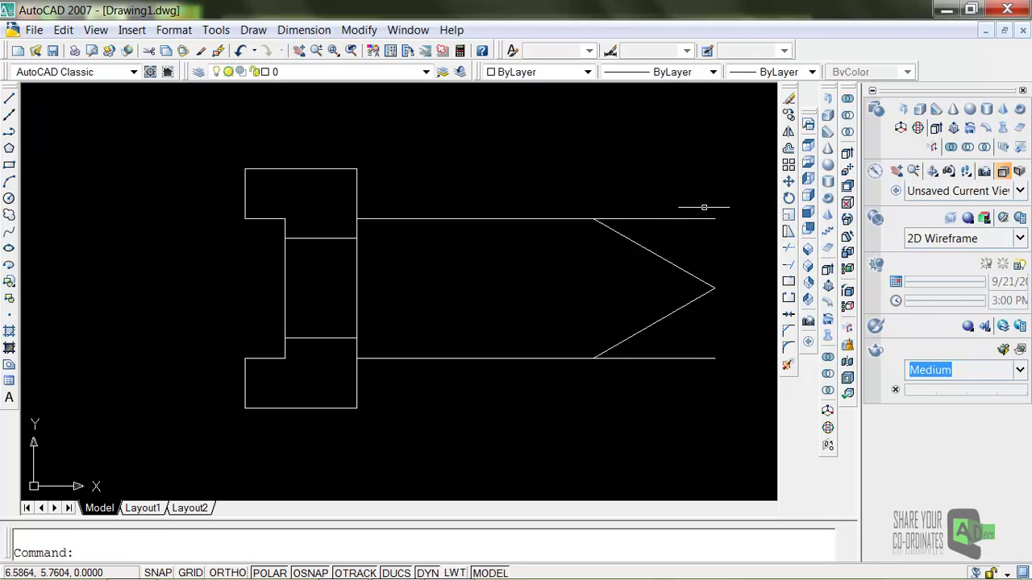
pyautogui.click(790, 254)
pyautogui.press('Return')
pyautogui.click(697, 216)
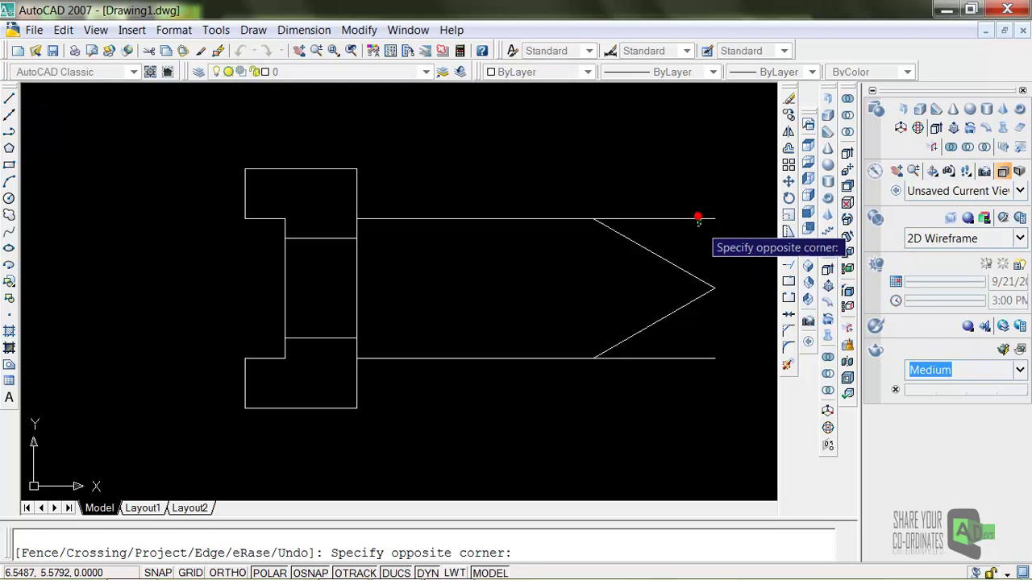
pyautogui.click(702, 222)
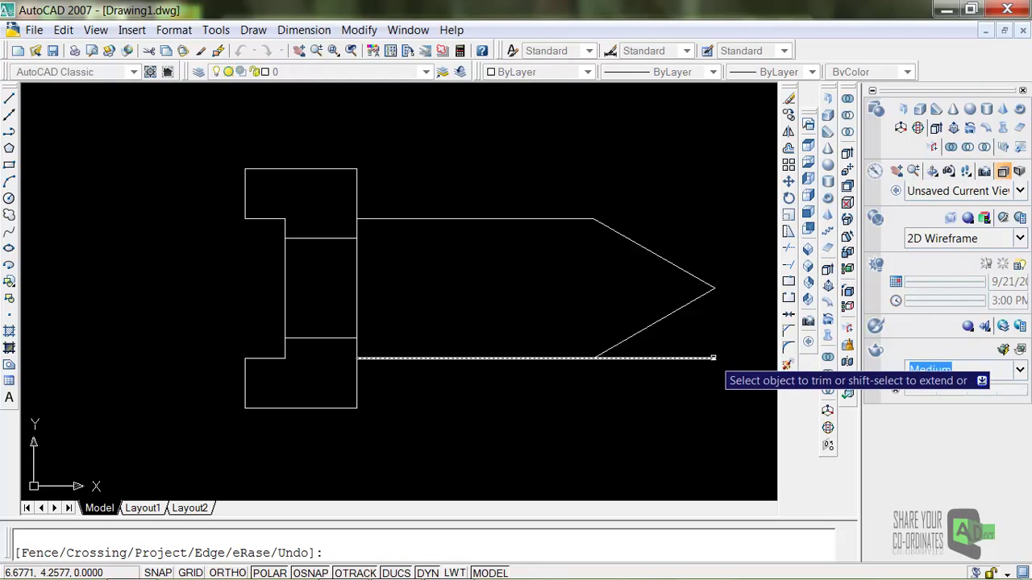
pyautogui.click(710, 360)
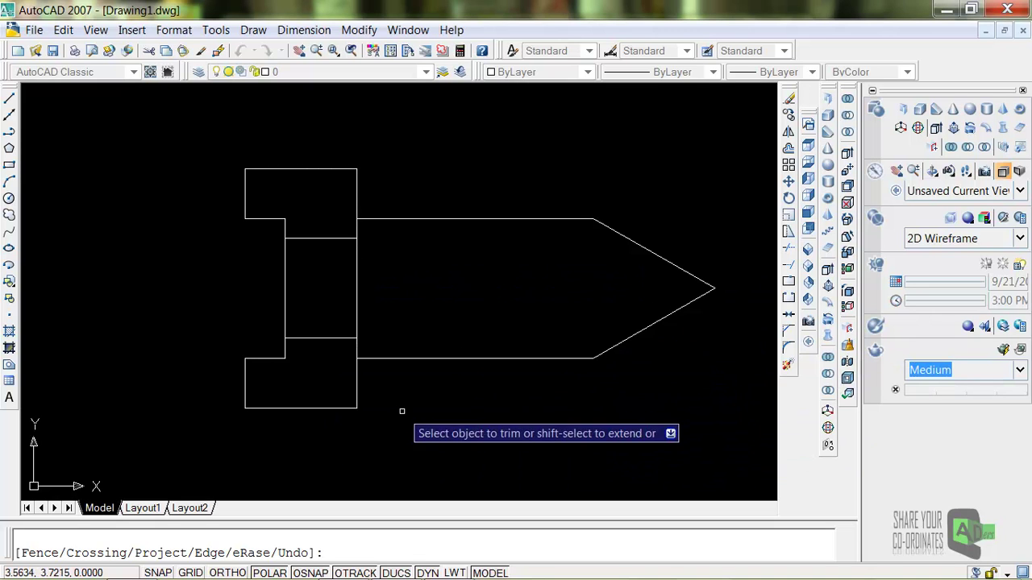
pyautogui.click(809, 268)
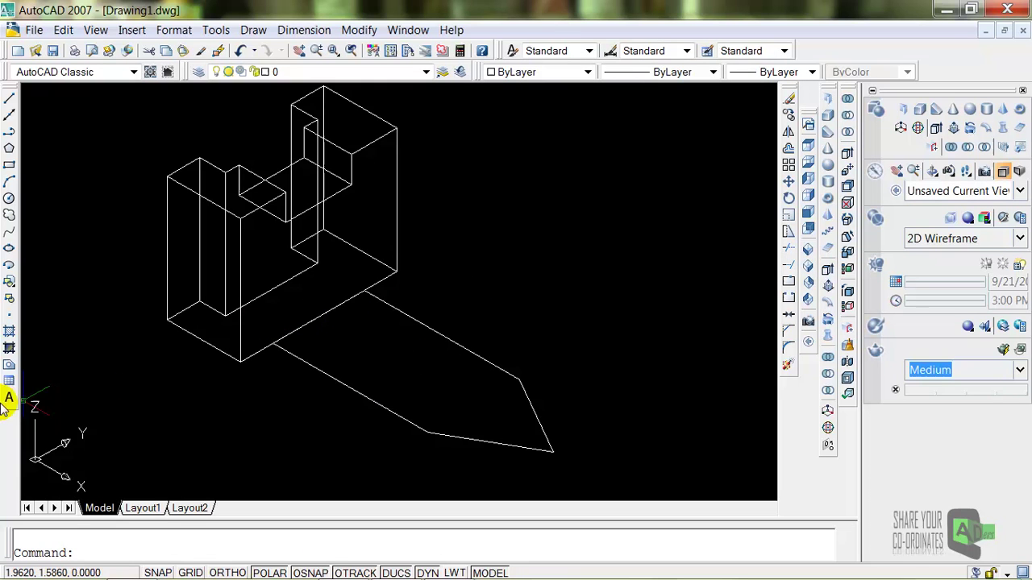
# Make a region from the pointed nose outline segments
pyautogui.click(9, 367)
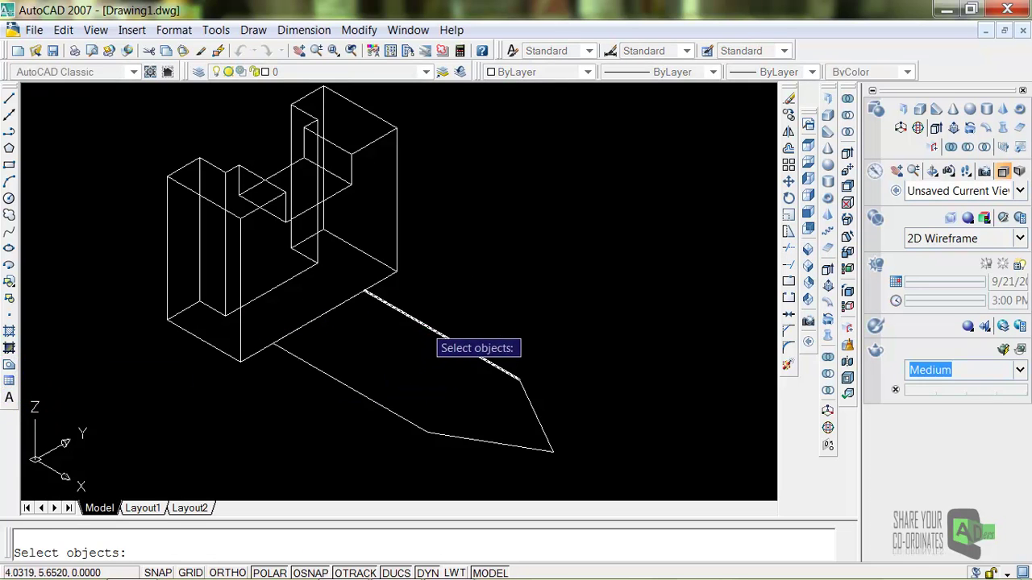
pyautogui.click(494, 443)
pyautogui.click(410, 421)
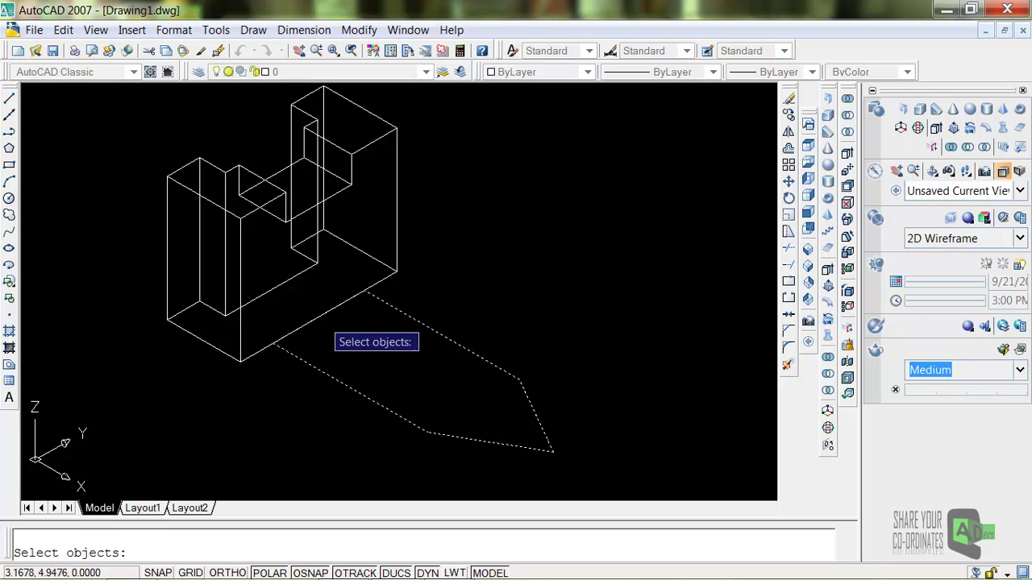
pyautogui.click(318, 319)
pyautogui.press('Return')
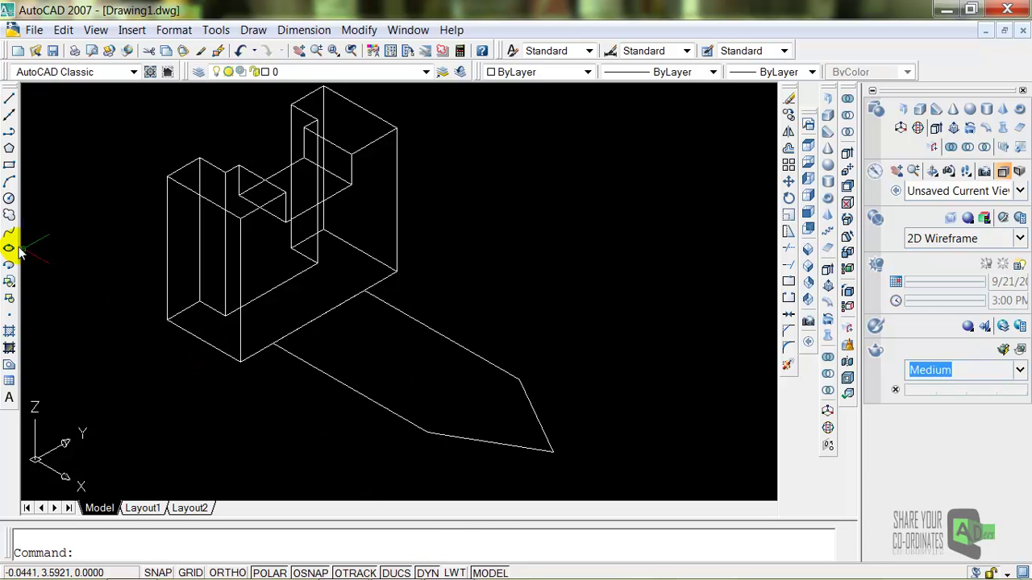
# Extrude the nose region to a height of 1.12, checking heights in the reference drawing
pyautogui.click(828, 272)
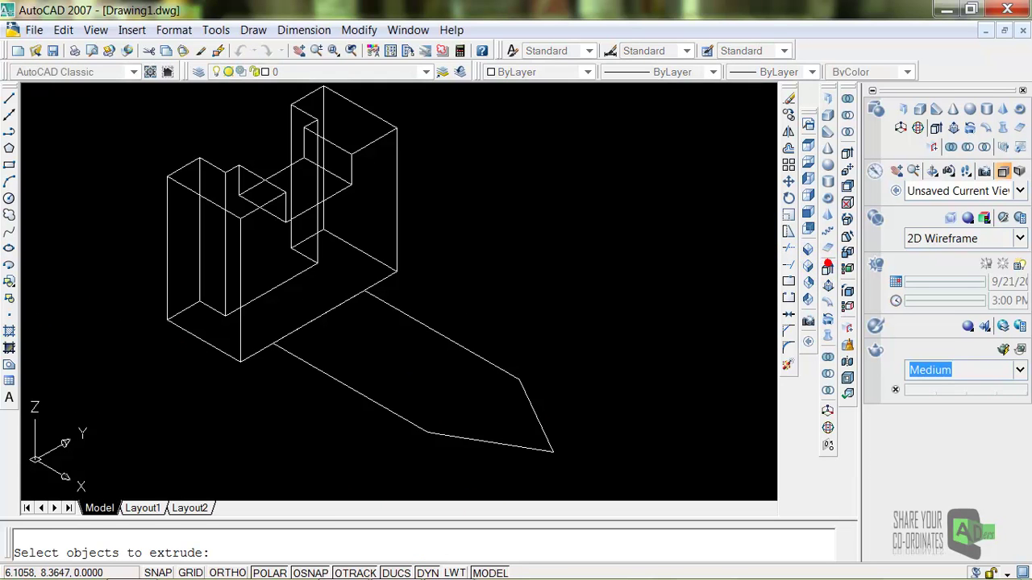
pyautogui.click(507, 371)
pyautogui.press('Return')
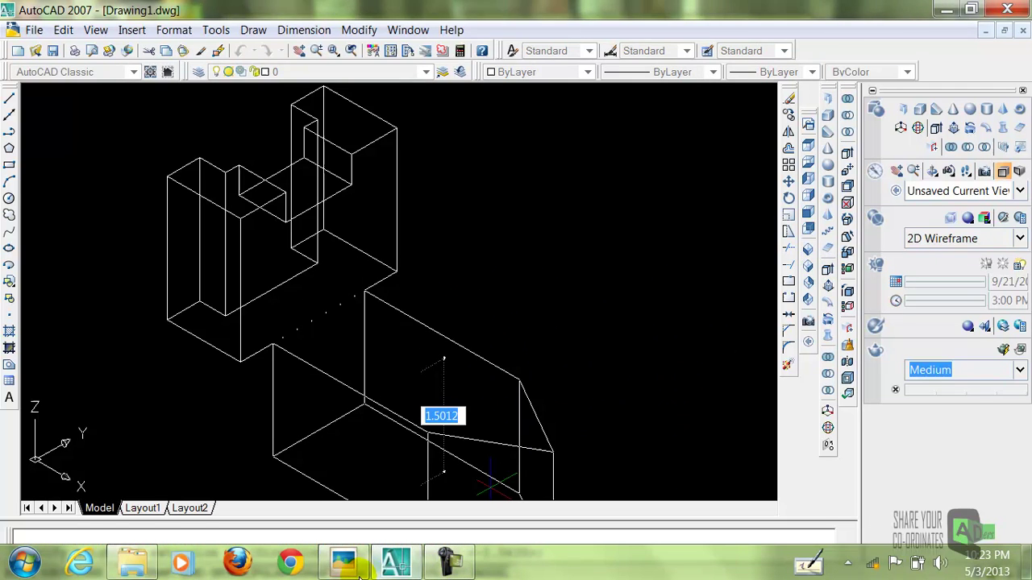
pyautogui.click(446, 562)
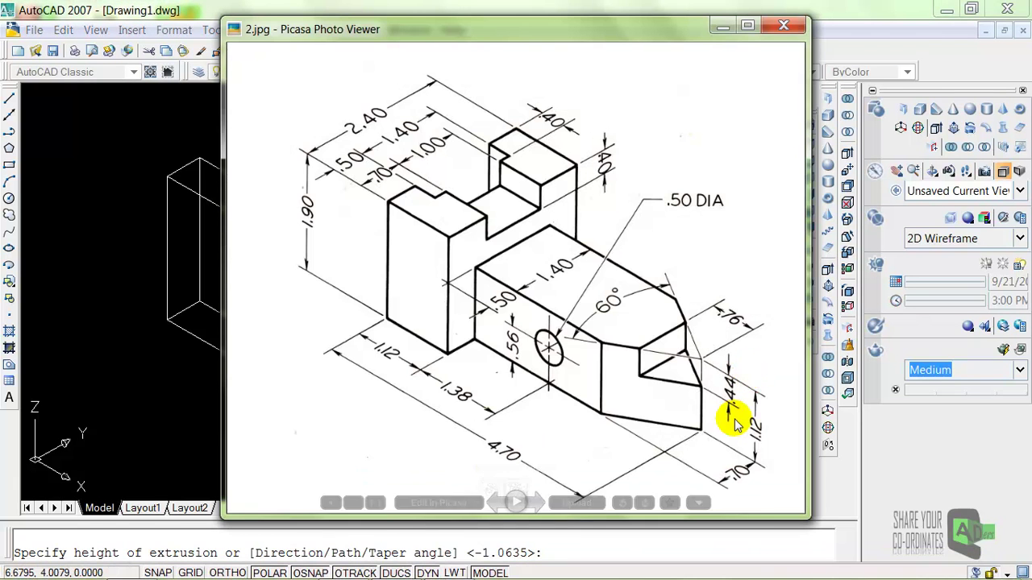
pyautogui.click(784, 20)
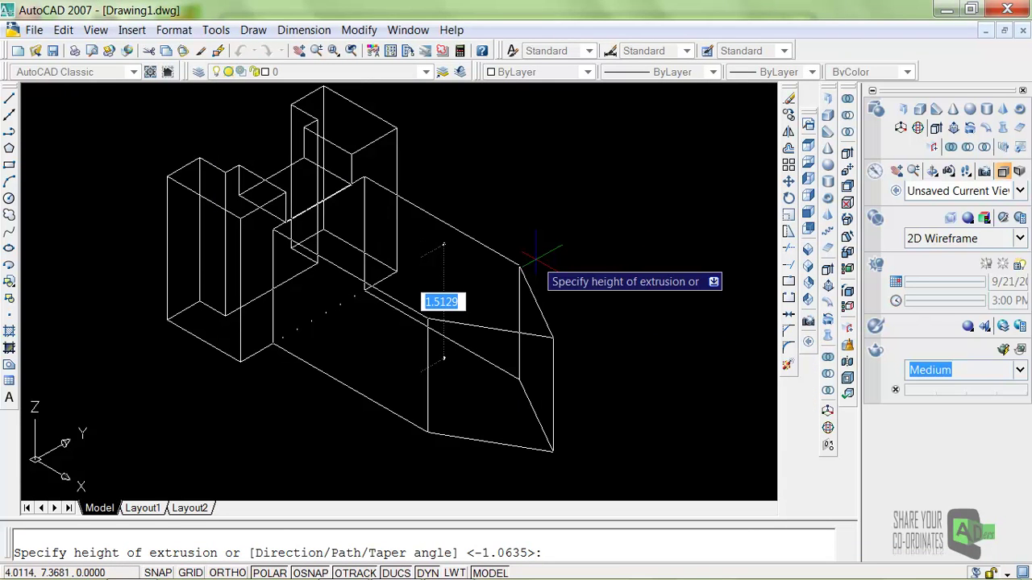
pyautogui.write('1.')
pyautogui.press('Return')
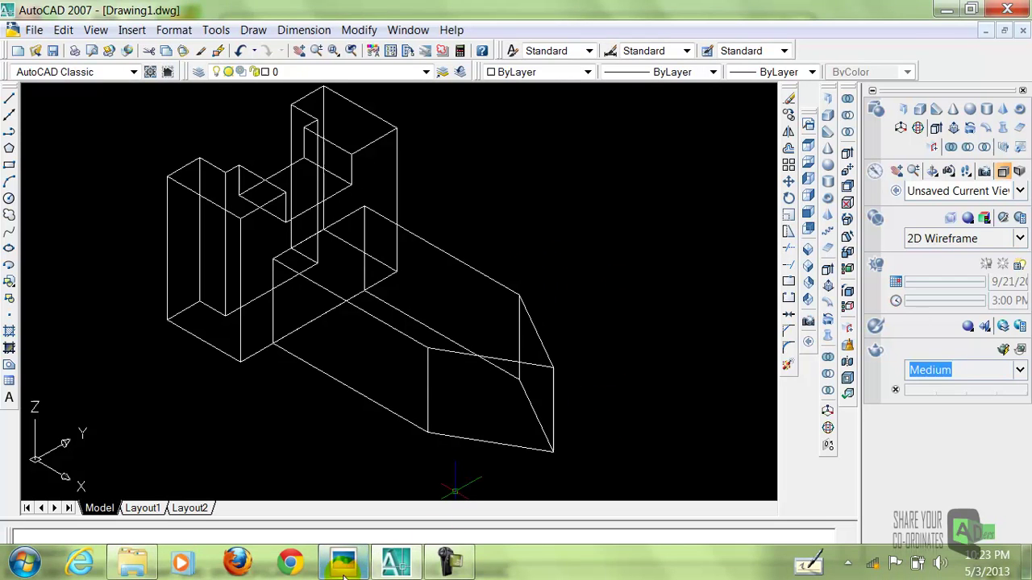
pyautogui.click(343, 564)
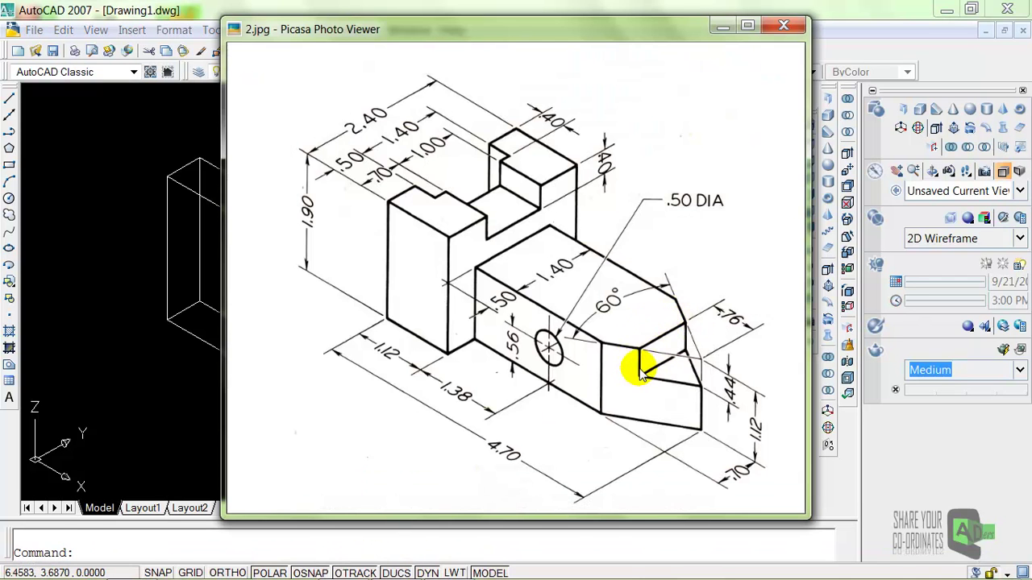
pyautogui.click(787, 7)
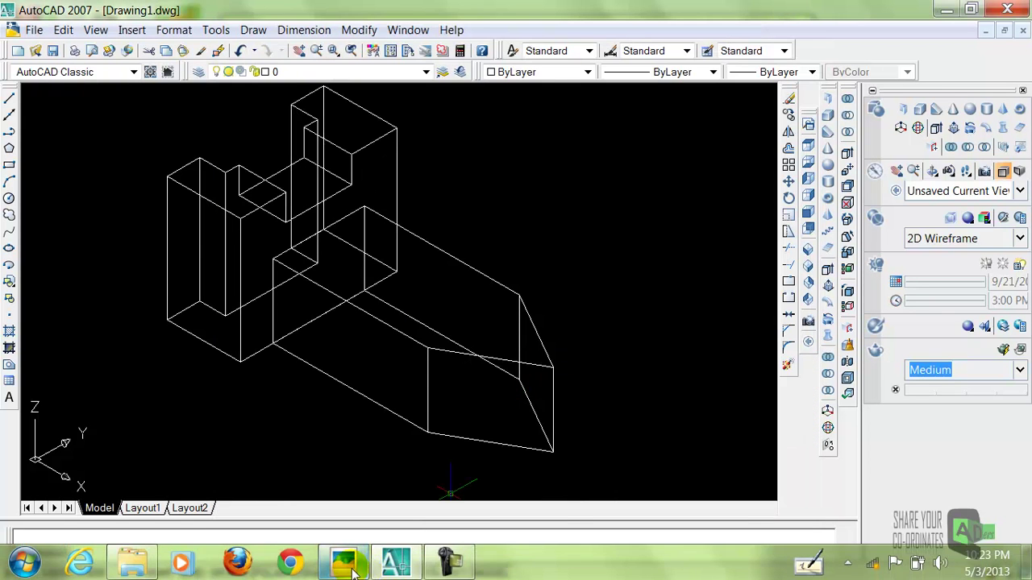
pyautogui.click(347, 566)
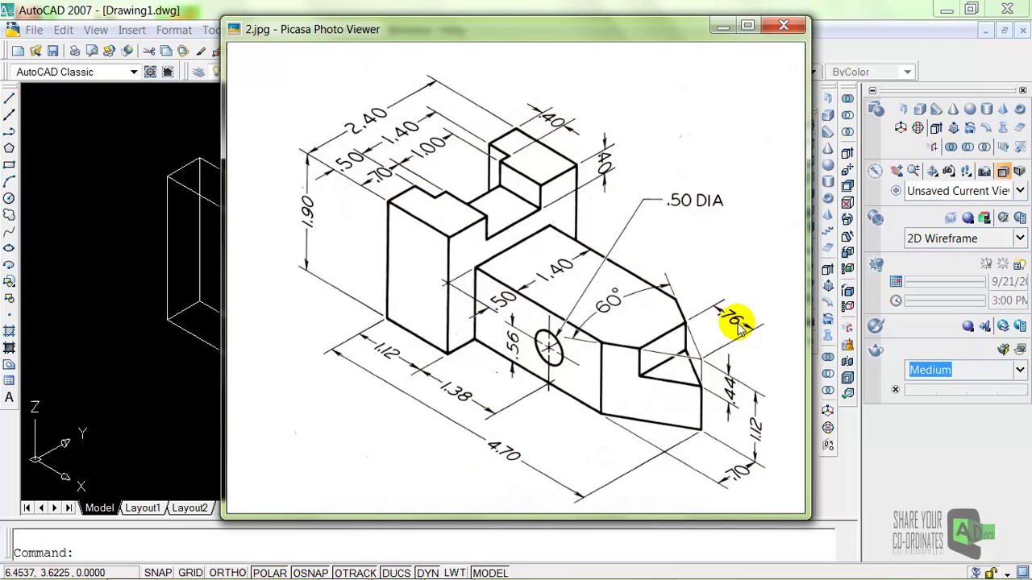
# Close the reference image and check the model in the Top and SE Isometric views
pyautogui.click(784, 25)
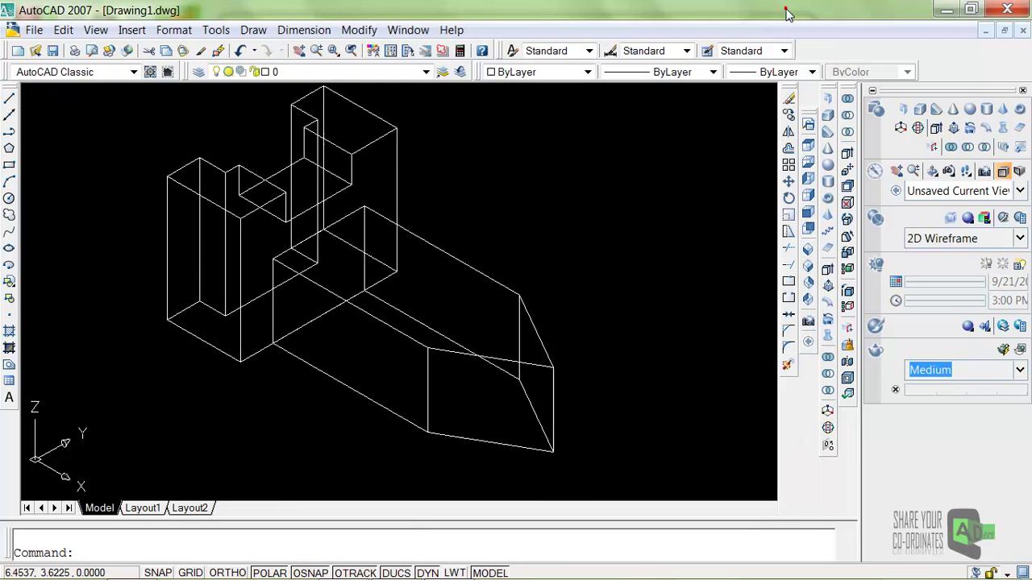
pyautogui.click(10, 97)
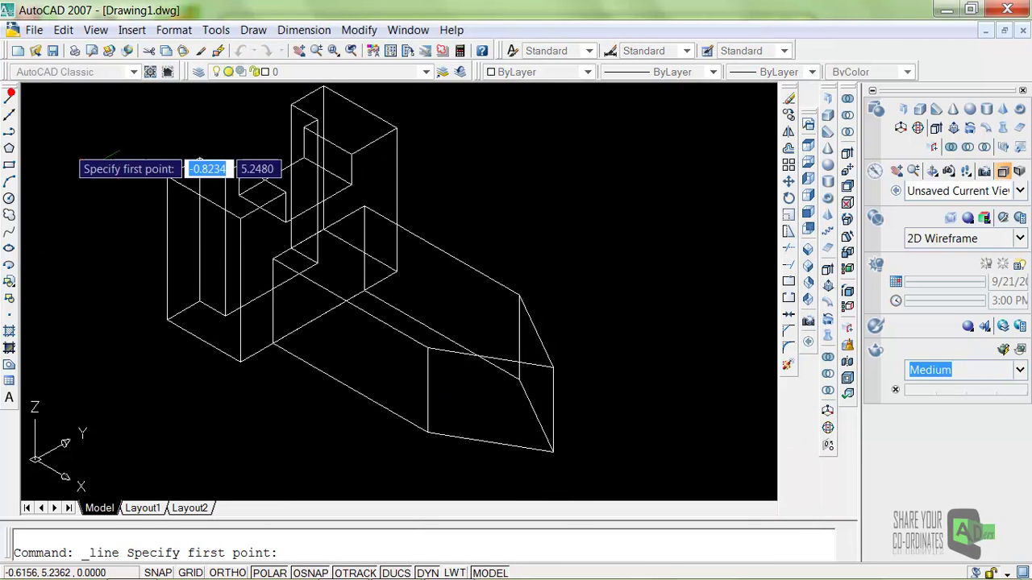
pyautogui.click(553, 368)
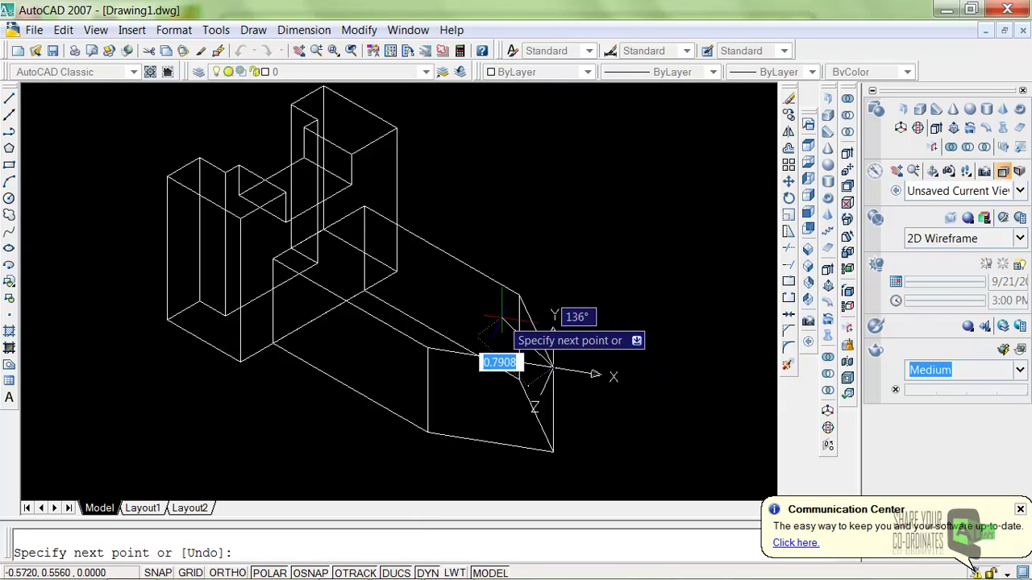
pyautogui.press('Escape')
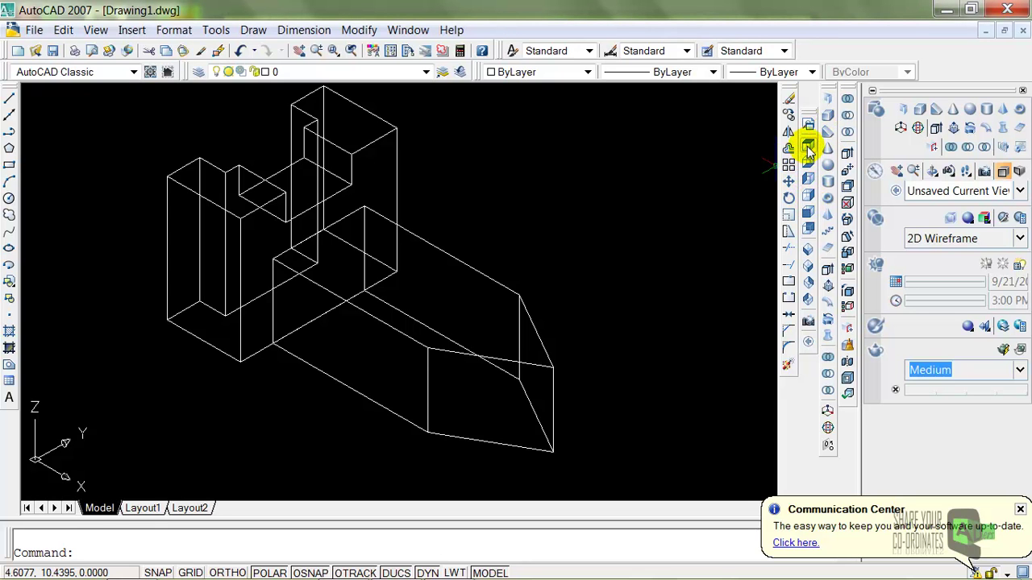
pyautogui.click(808, 145)
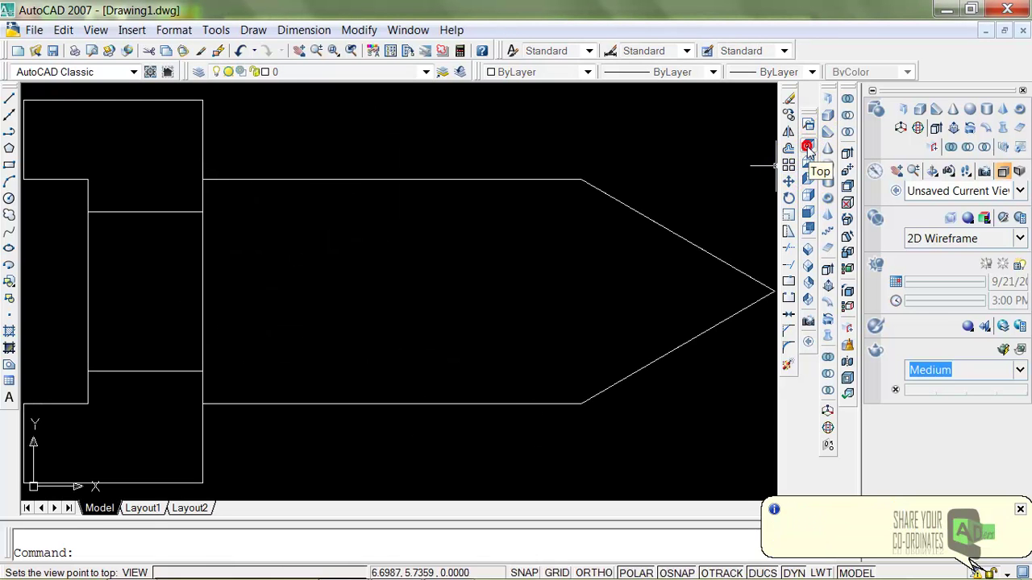
pyautogui.click(809, 274)
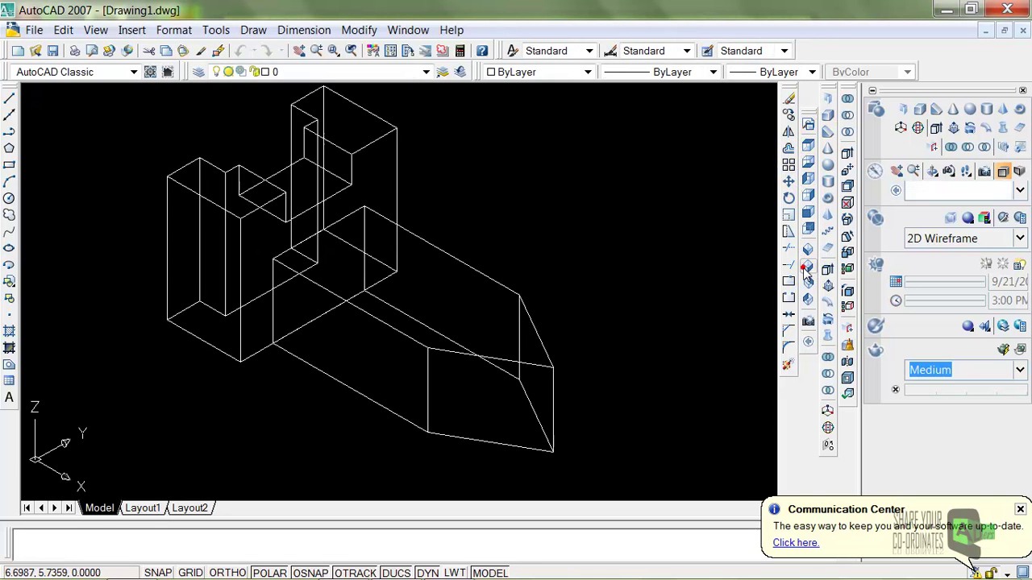
# Draw short guide lines on the nose's top face running back from its pointed tip
pyautogui.click(9, 99)
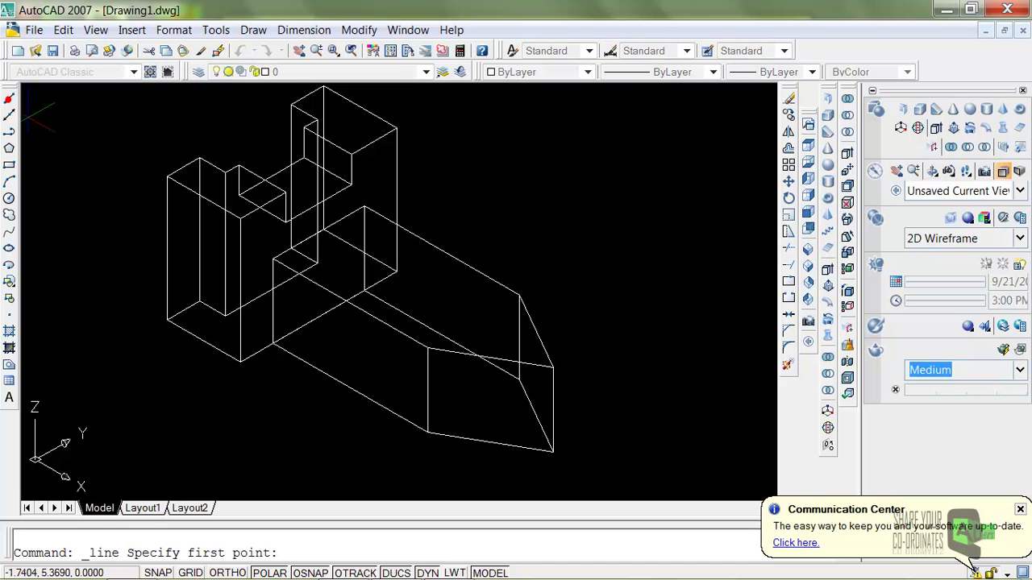
pyautogui.click(553, 368)
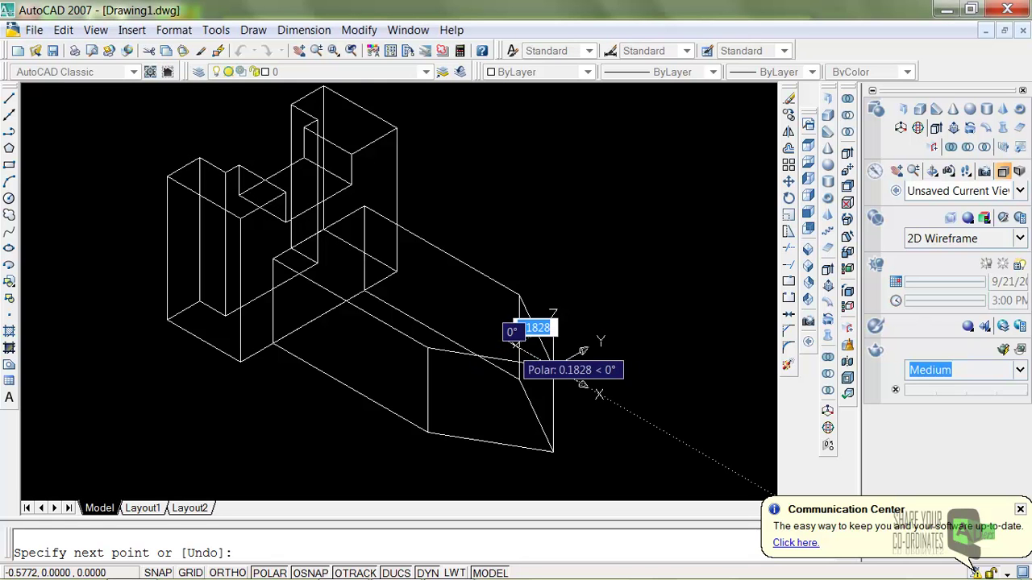
pyautogui.rightClick(568, 282)
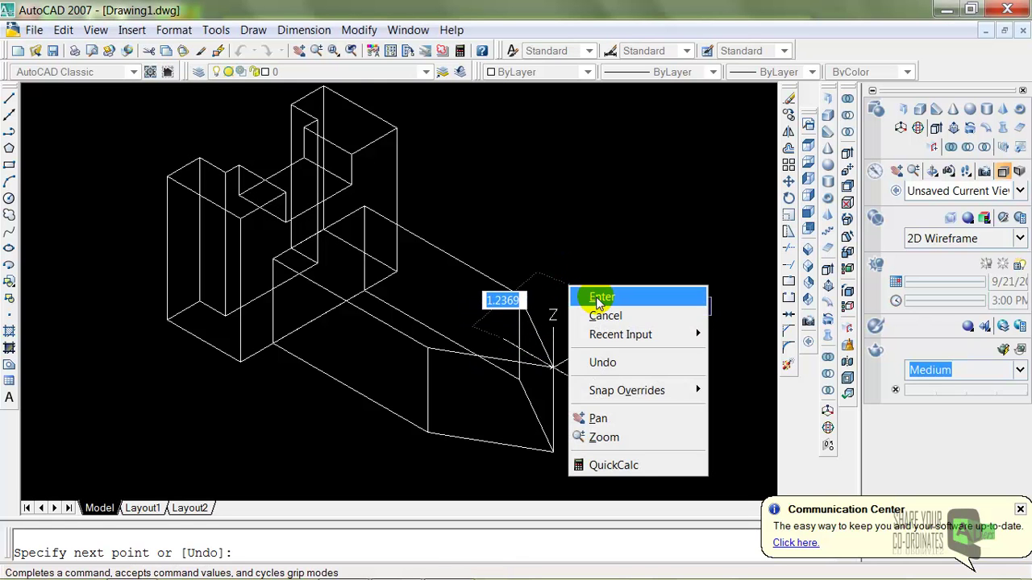
pyautogui.click(594, 295)
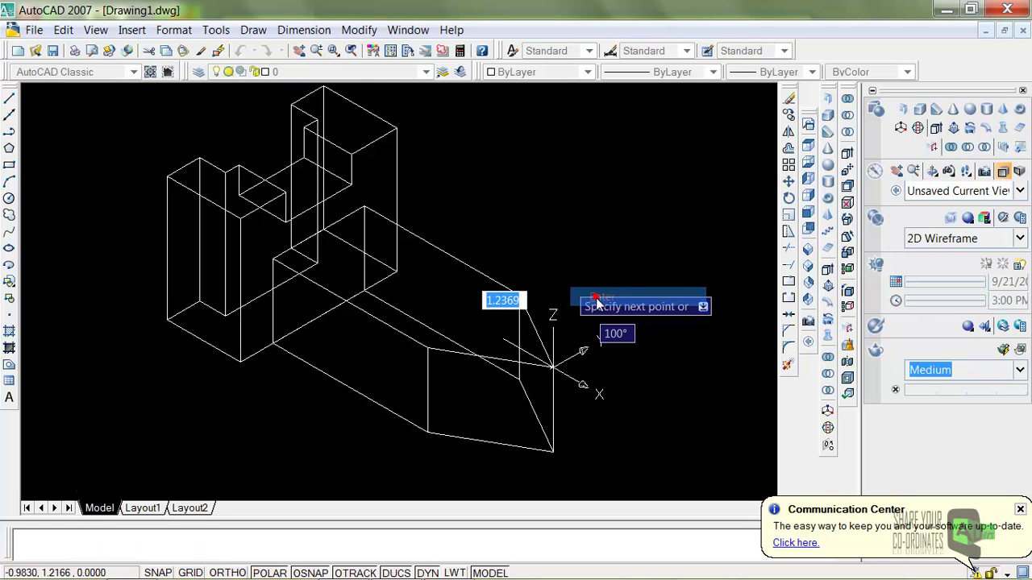
pyautogui.click(8, 98)
pyautogui.click(503, 337)
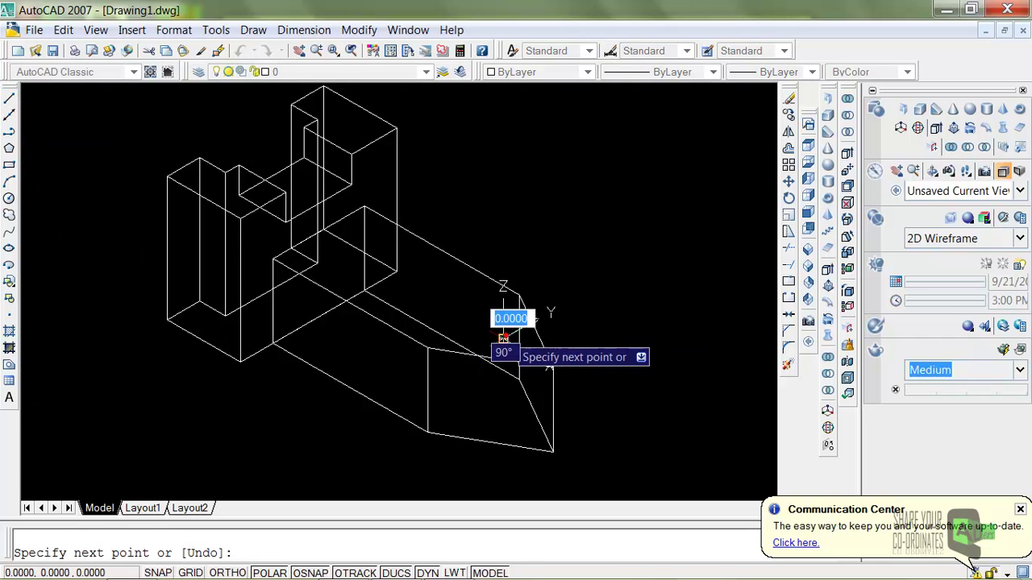
pyautogui.click(534, 324)
pyautogui.press('Return')
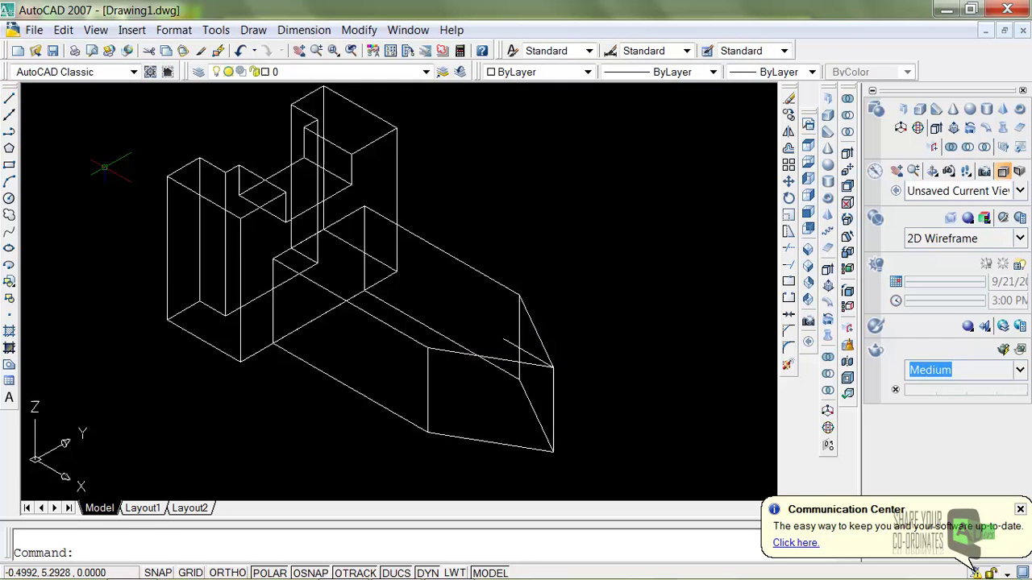
pyautogui.click(10, 98)
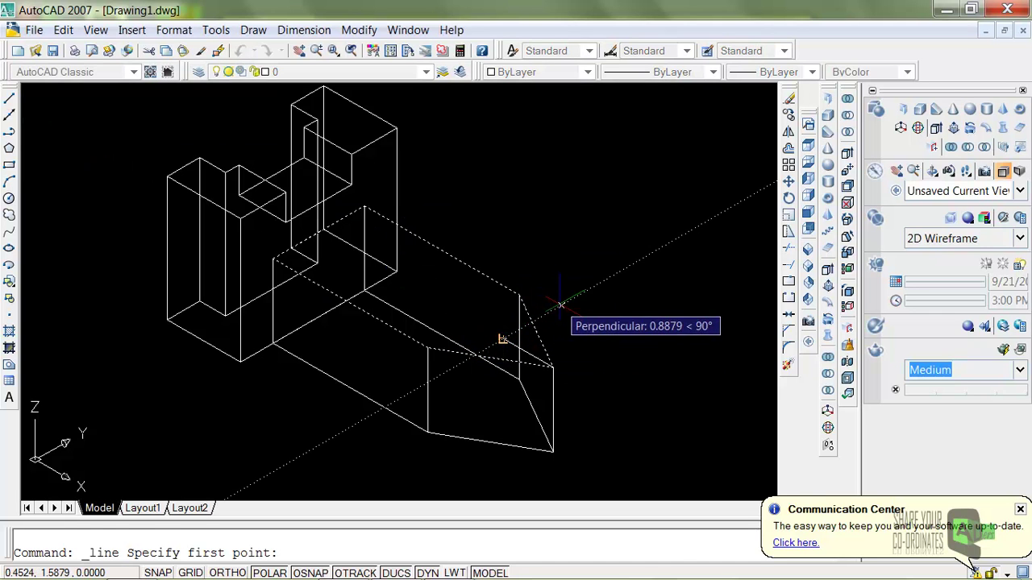
# Draw a closed four-segment outline around the nose tip, starting perpendicular to the nose edge
pyautogui.click(560, 302)
pyautogui.click(445, 371)
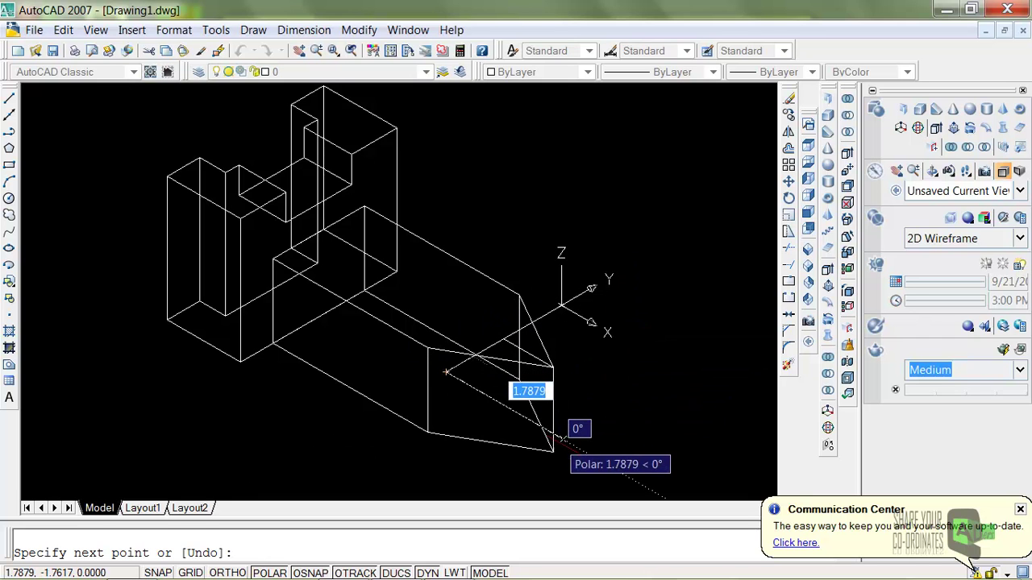
pyautogui.click(570, 443)
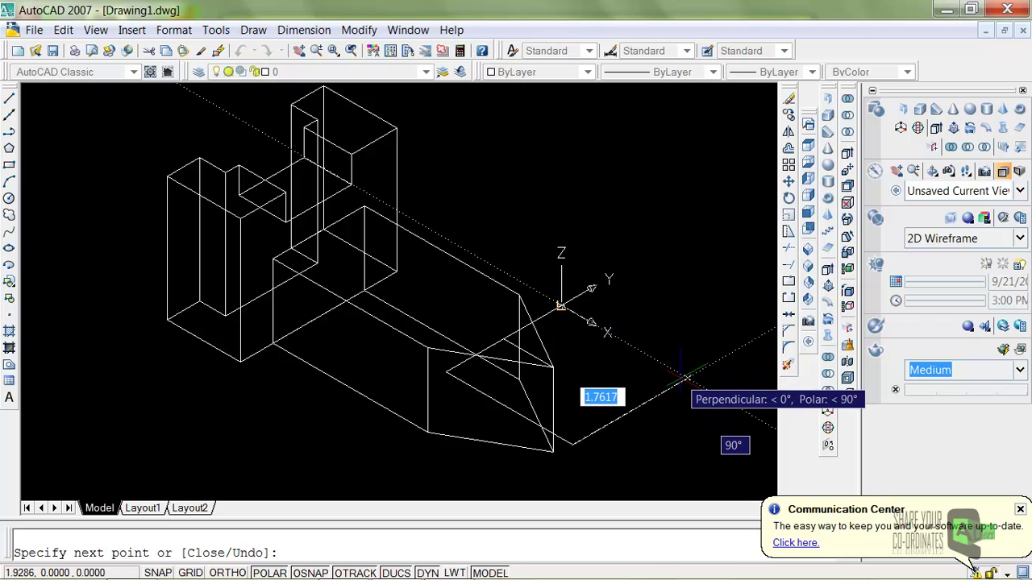
pyautogui.click(687, 377)
pyautogui.click(562, 304)
pyautogui.rightClick(620, 284)
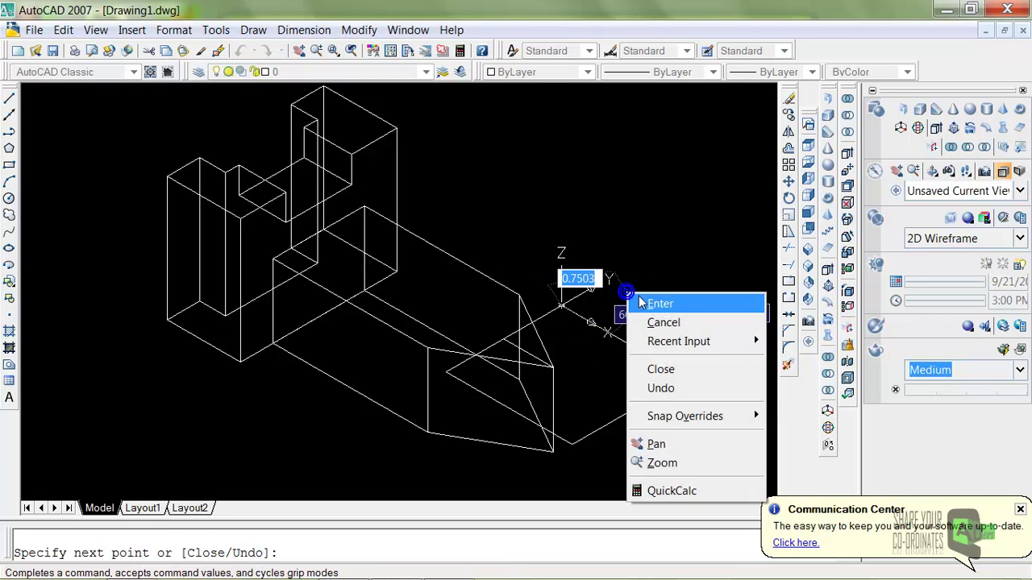
pyautogui.click(645, 298)
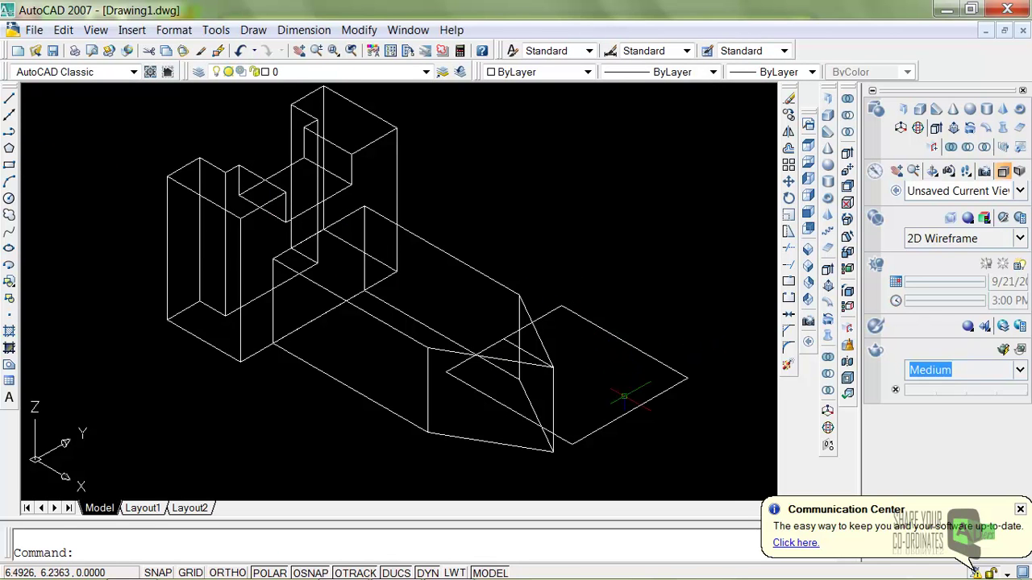
# Convert the notch outline's edges into one region, then clear the leftover selection
pyautogui.click(9, 363)
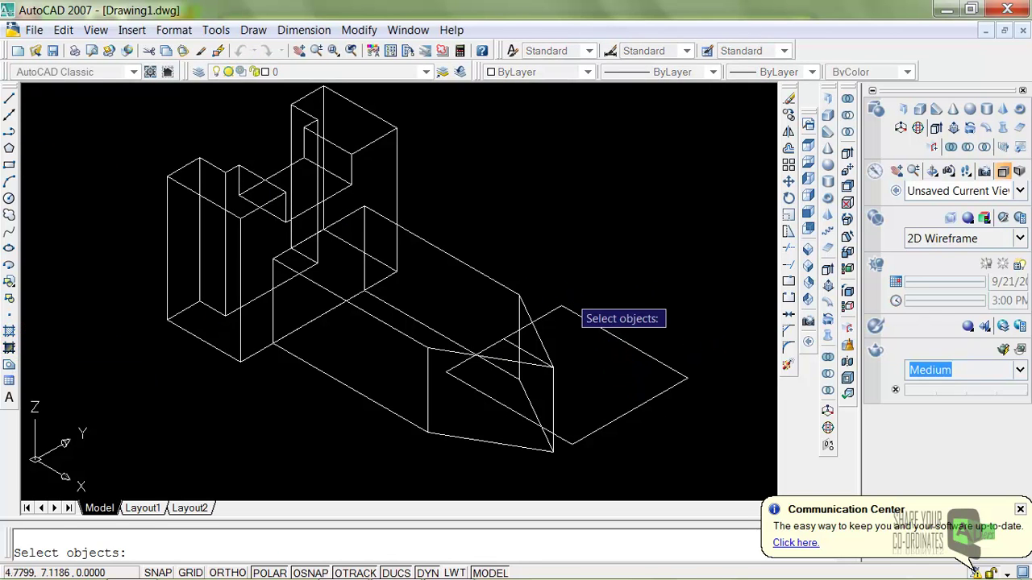
pyautogui.click(575, 311)
pyautogui.click(550, 314)
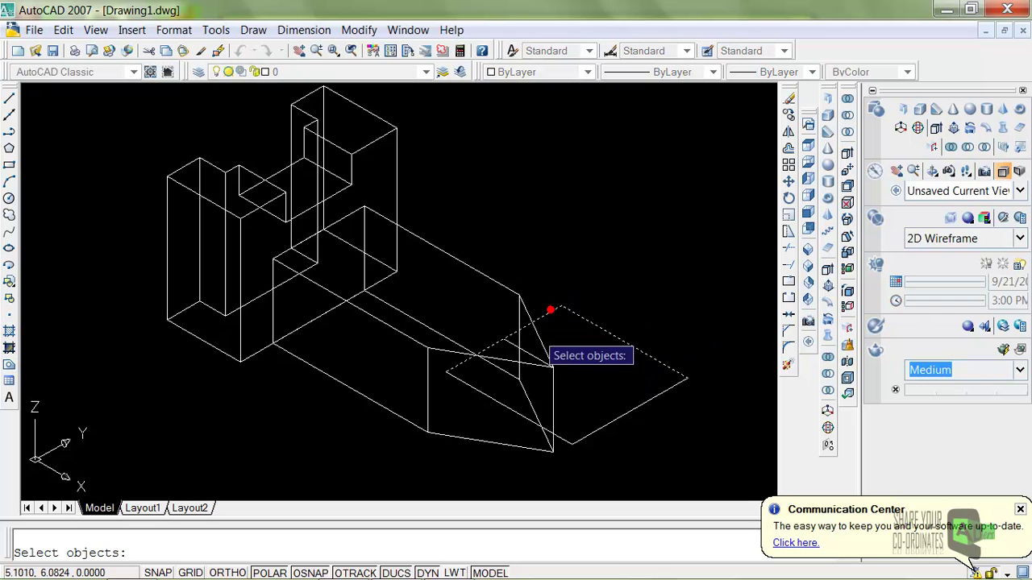
pyautogui.click(628, 413)
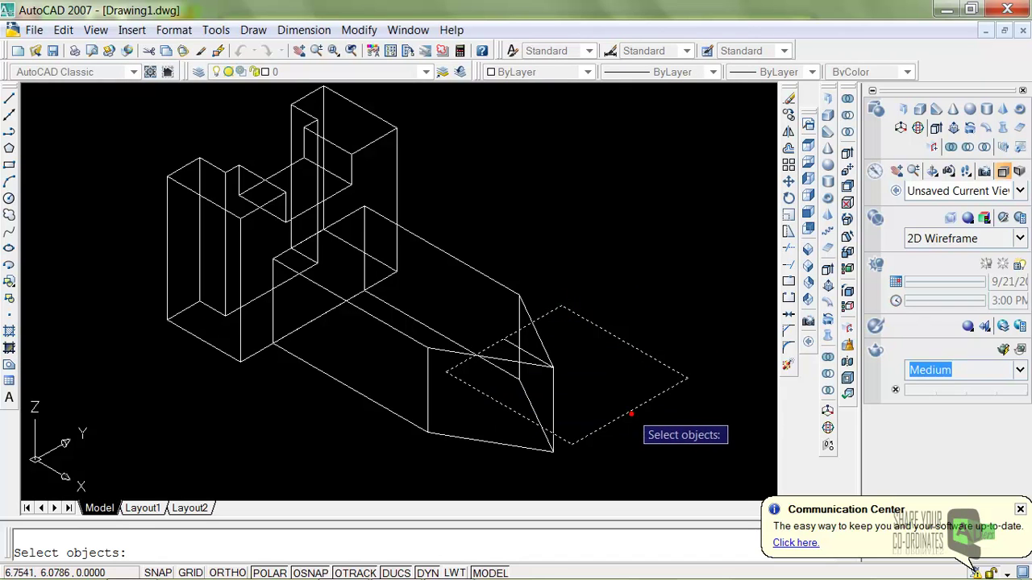
pyautogui.press('Return')
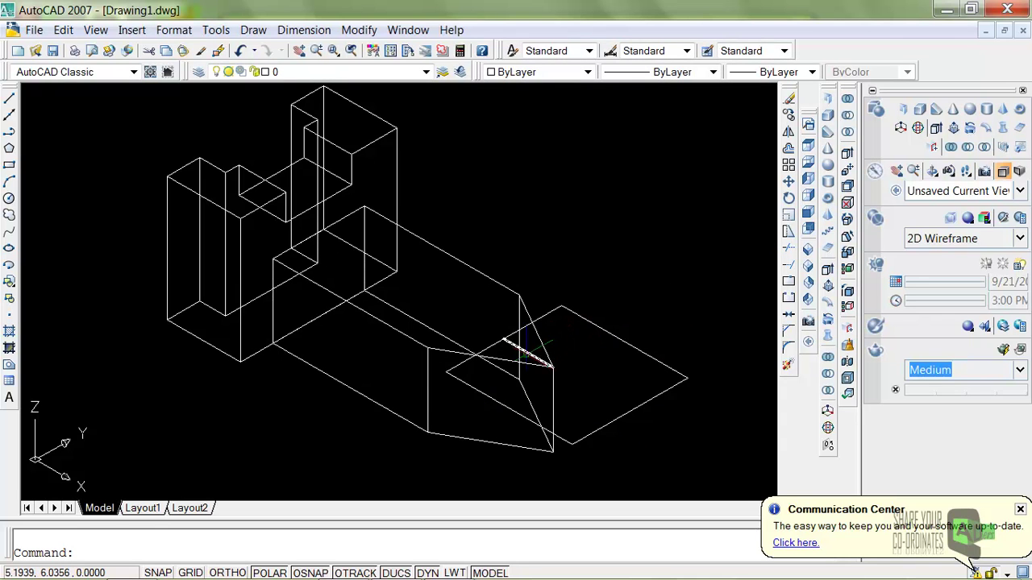
pyautogui.press('Escape')
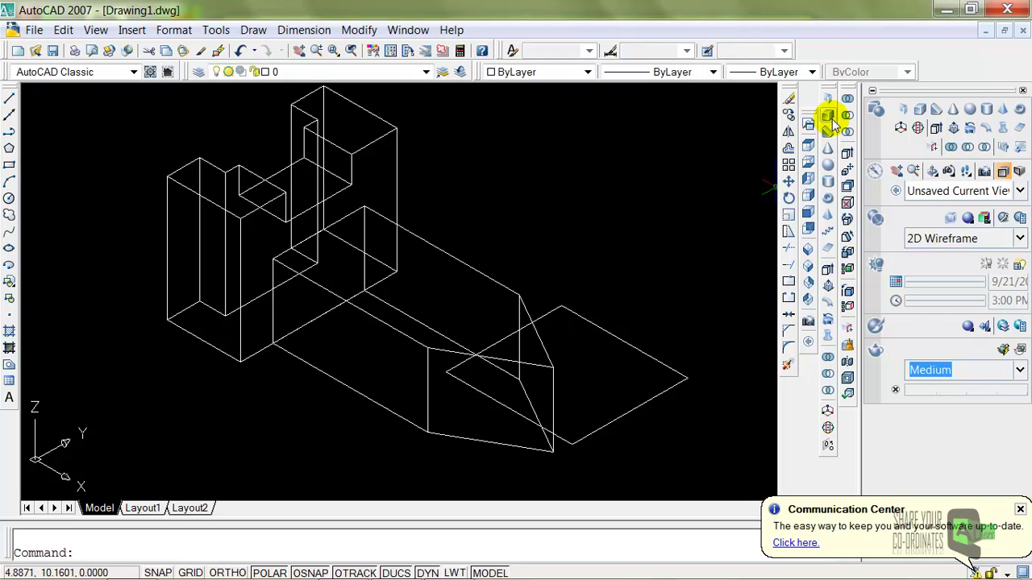
# Extrude the square notch region to a height of 0.44
pyautogui.click(828, 274)
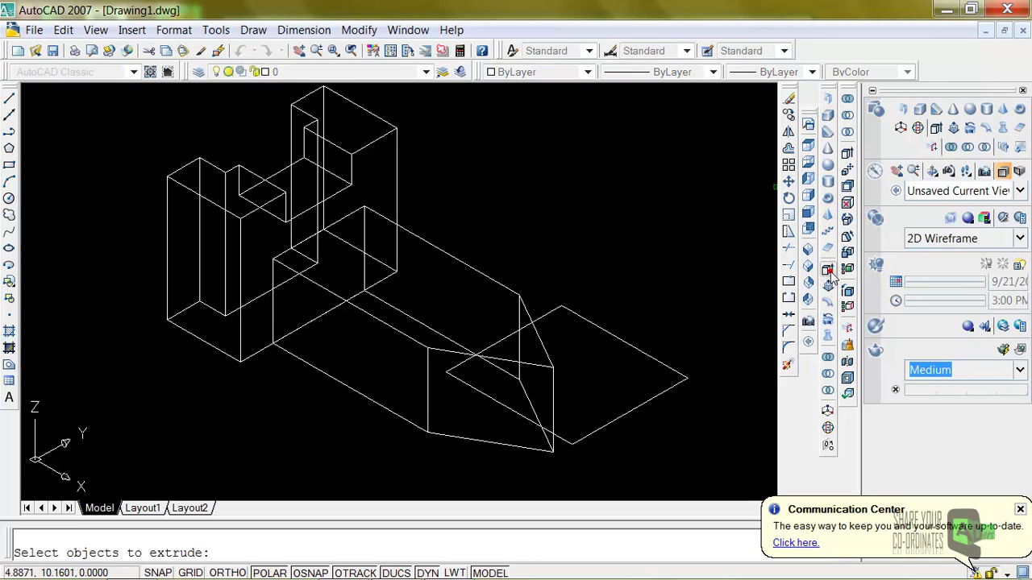
pyautogui.click(638, 350)
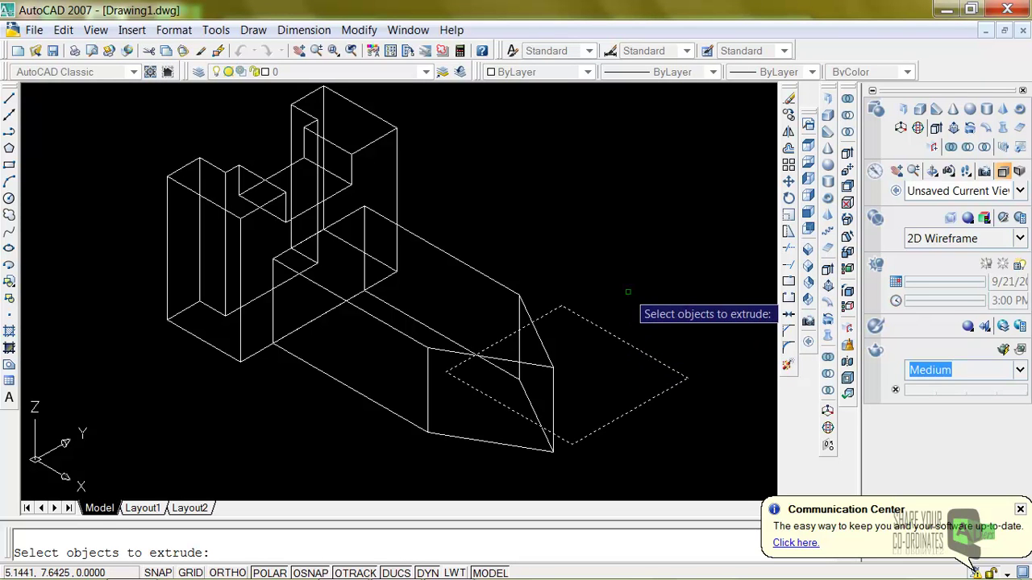
pyautogui.press('Return')
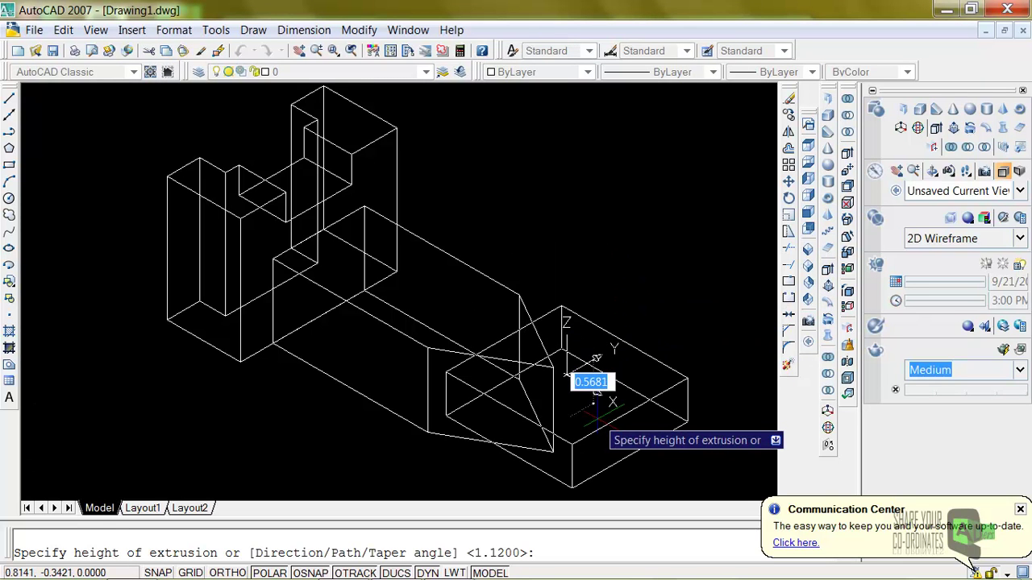
pyautogui.press('BackSpace')
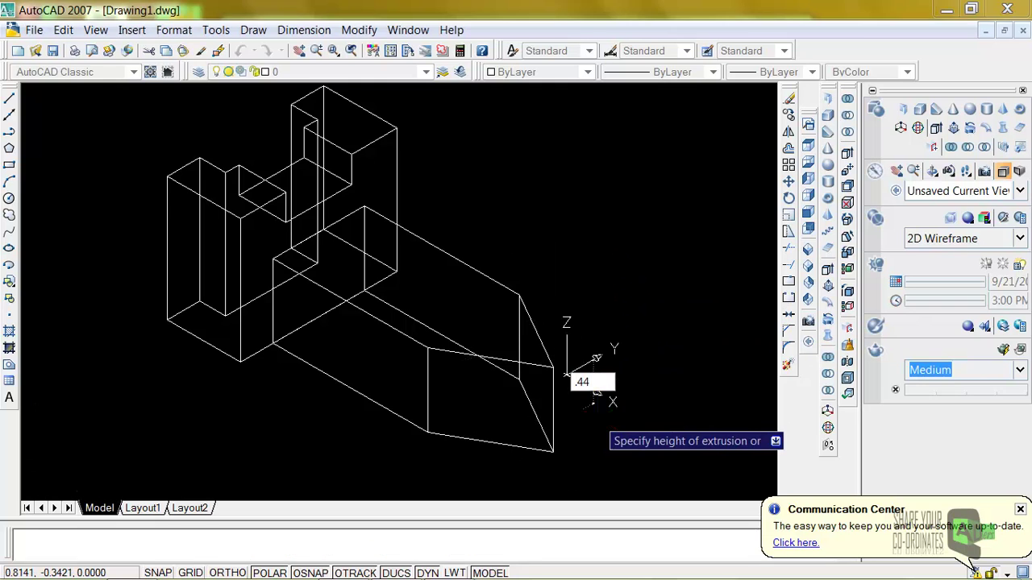
pyautogui.press('Return')
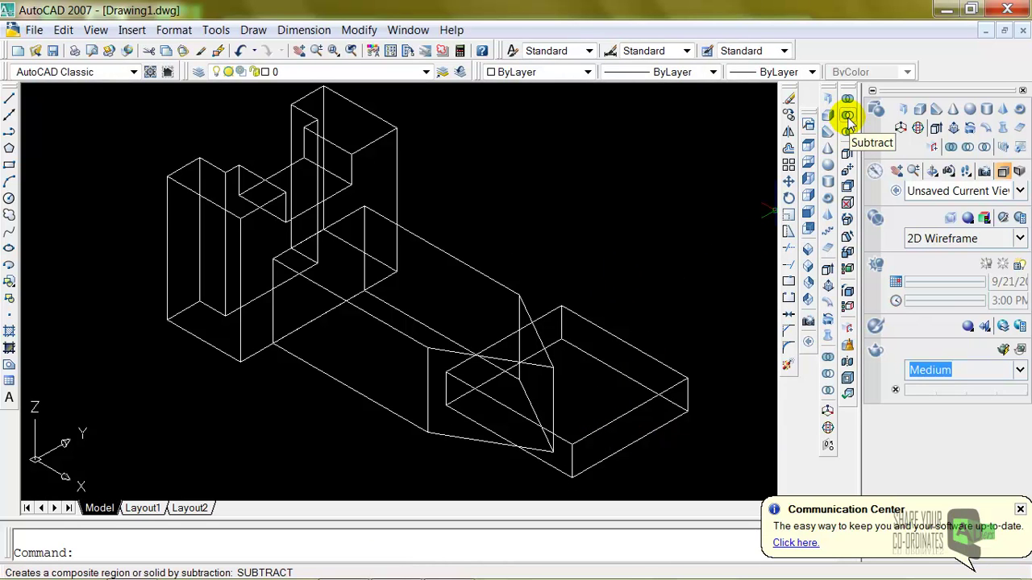
# Subtract the 0.44 box from the slab to notch the pointed nose
pyautogui.click(848, 119)
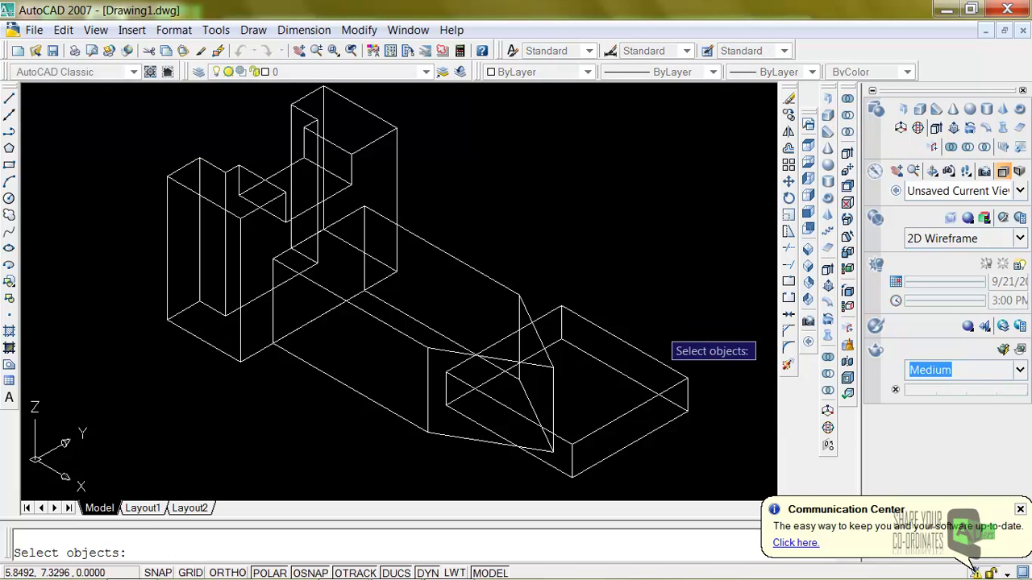
pyautogui.click(493, 282)
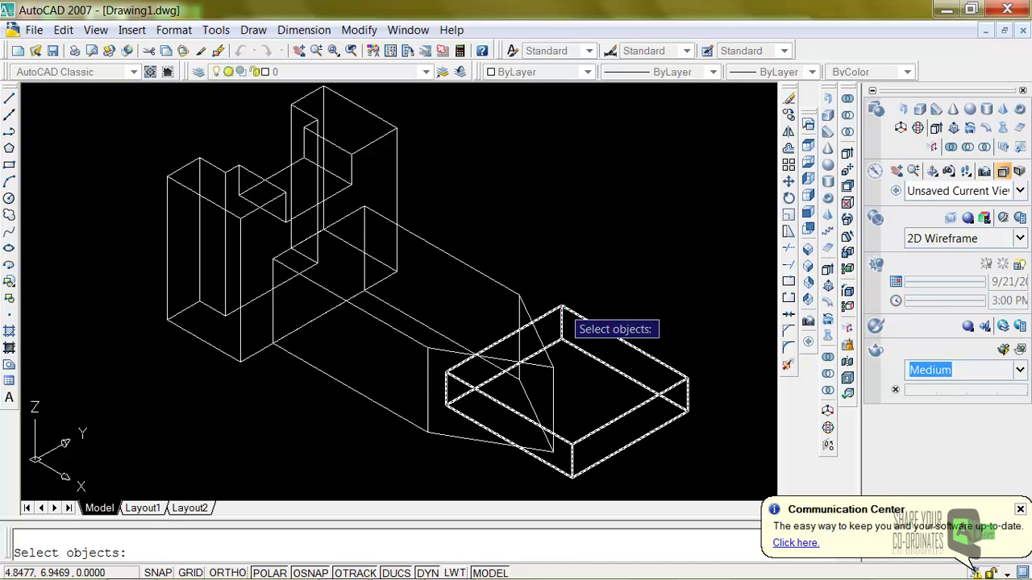
pyautogui.click(562, 308)
pyautogui.press('Return')
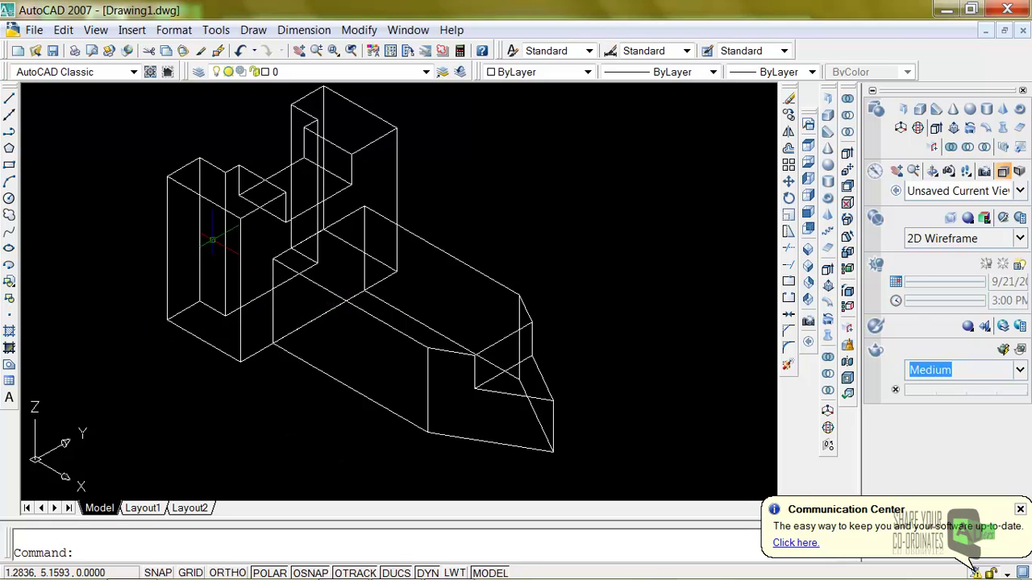
# Union the lower notched slab with the upper stepped block
pyautogui.click(849, 99)
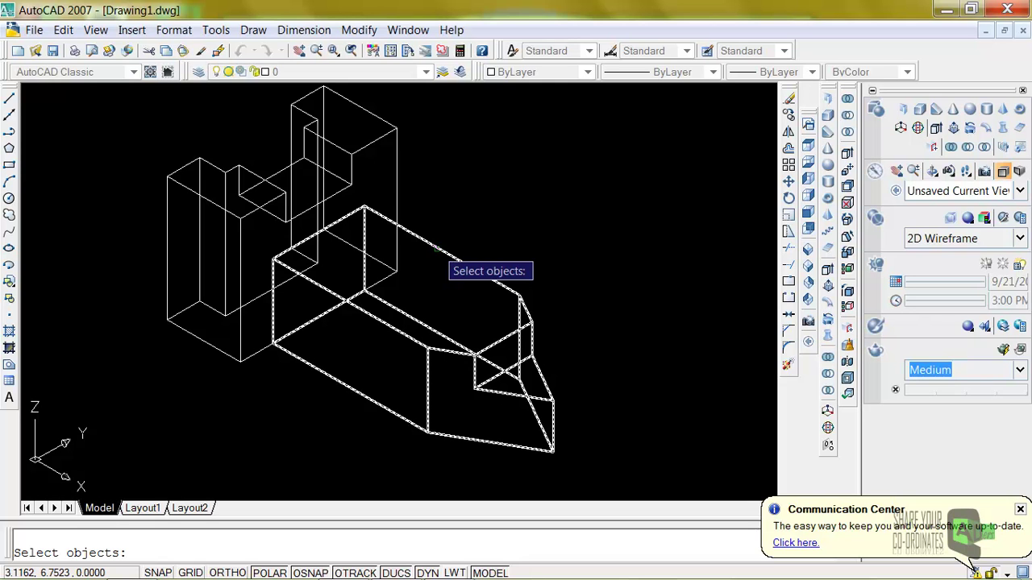
pyautogui.click(436, 249)
pyautogui.click(396, 205)
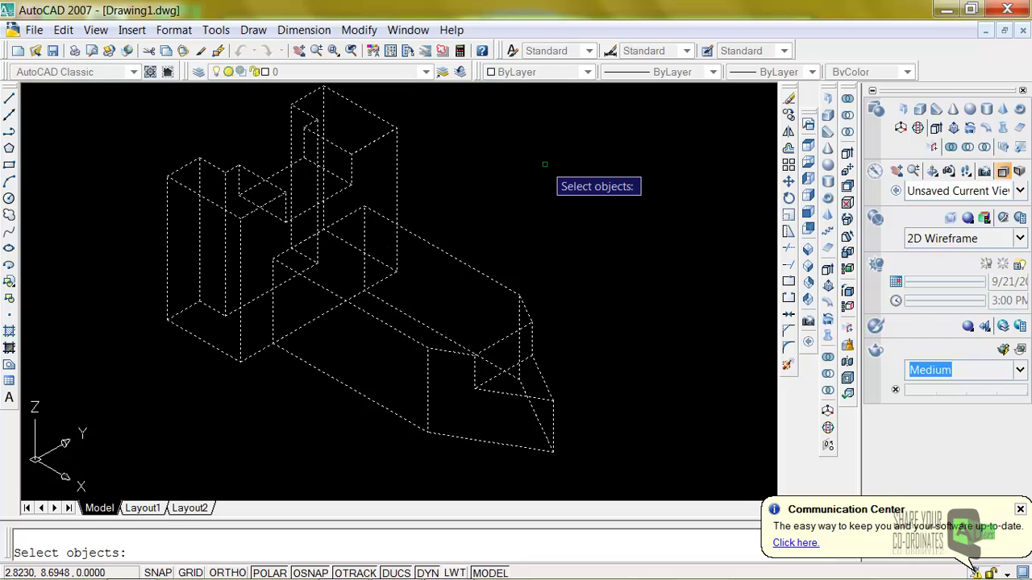
pyautogui.press('Return')
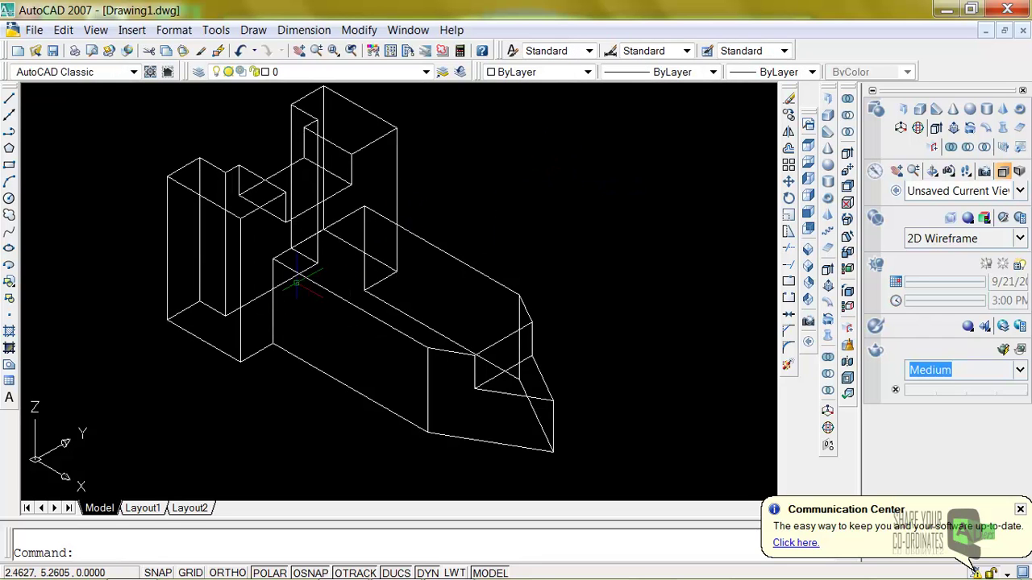
# Check the merged solid and compare it against the reference drawing image
pyautogui.click(282, 263)
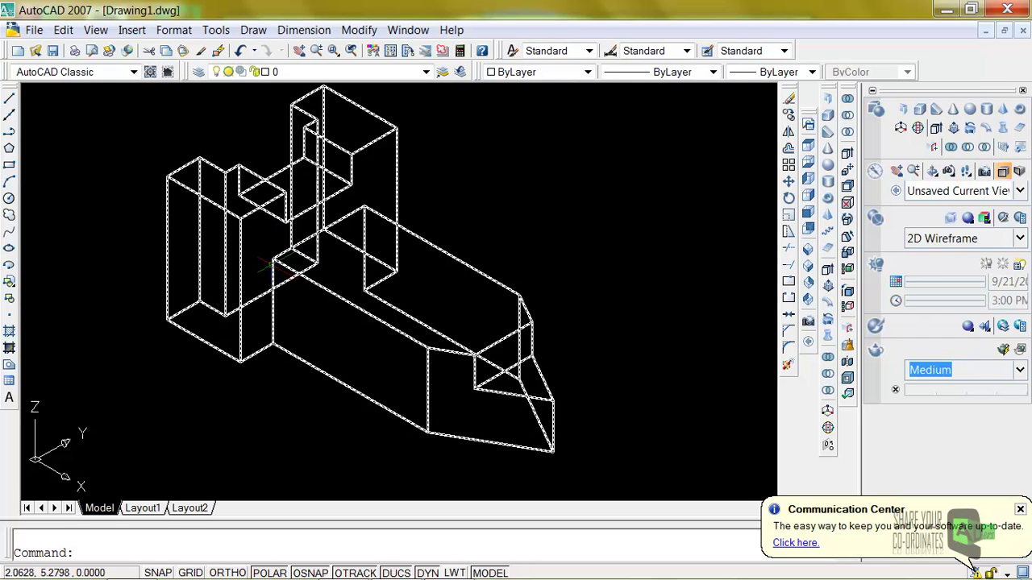
pyautogui.press('Escape')
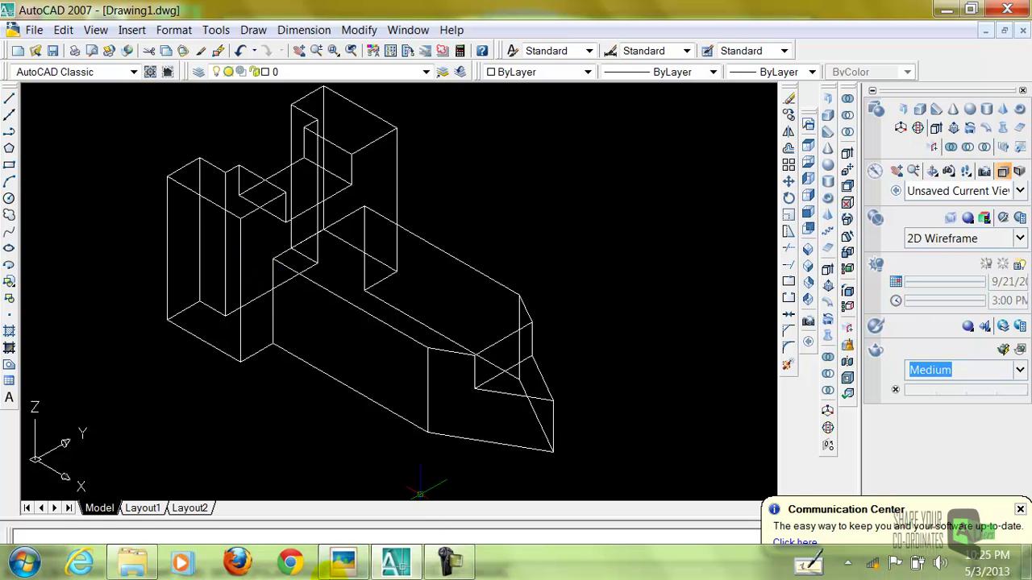
pyautogui.moveTo(343, 563)
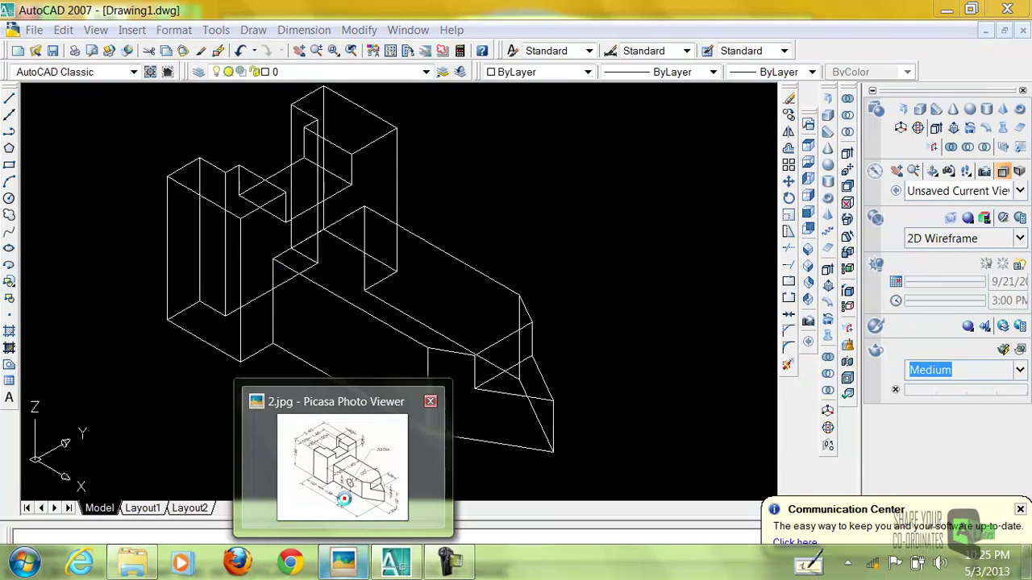
pyautogui.click(342, 486)
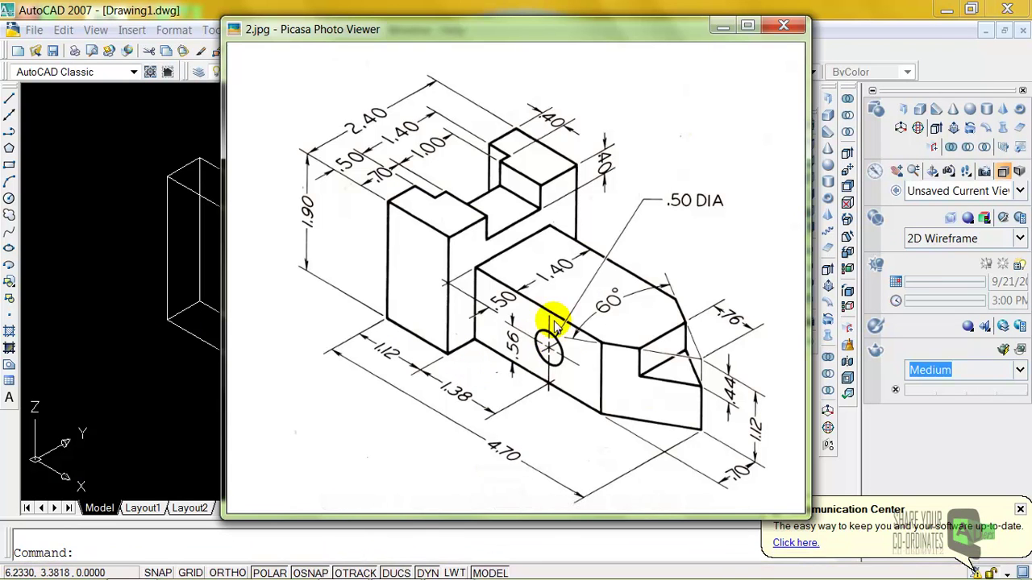
pyautogui.click(770, 10)
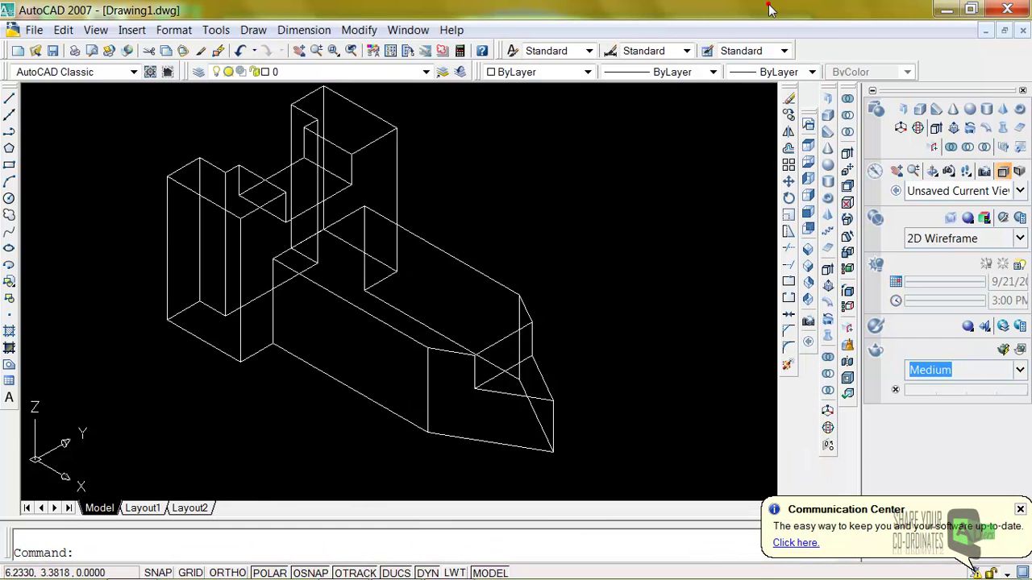
# Draw a construction line 1.38 along and 0.56 up on the slab's front face
pyautogui.click(10, 99)
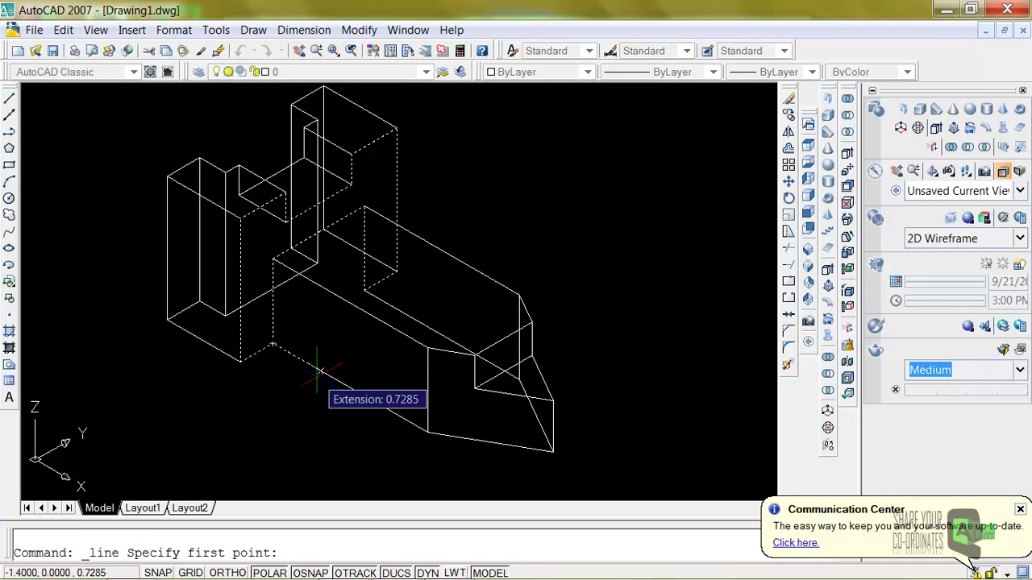
pyautogui.write('1.38')
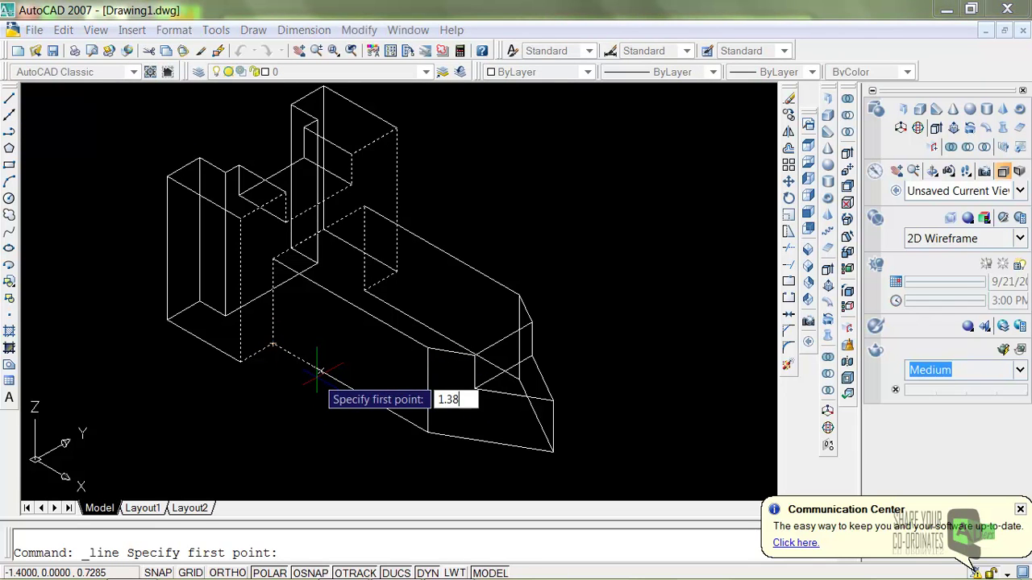
pyautogui.press('Return')
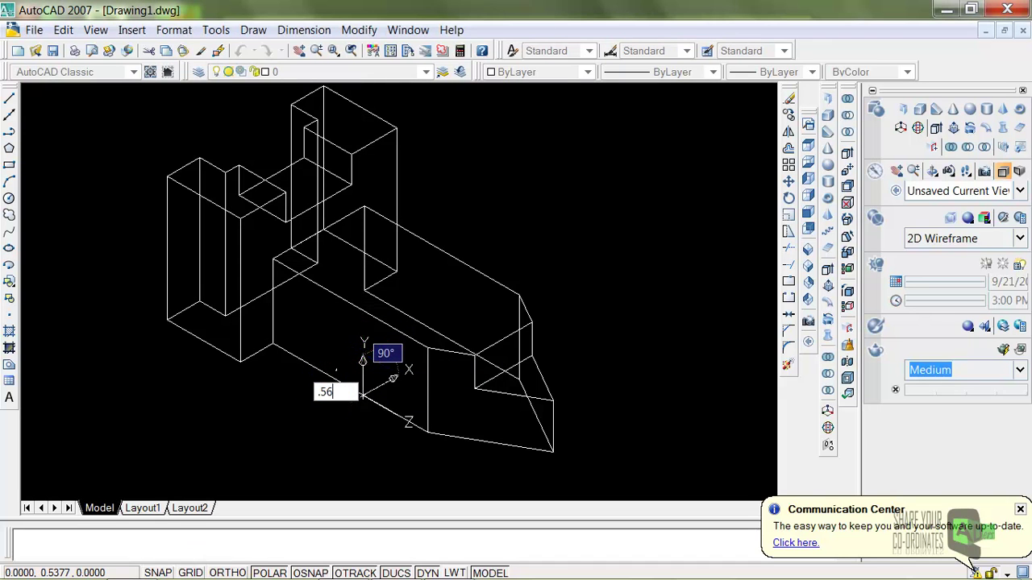
pyautogui.press('Return')
pyautogui.rightClick(538, 243)
pyautogui.click(564, 255)
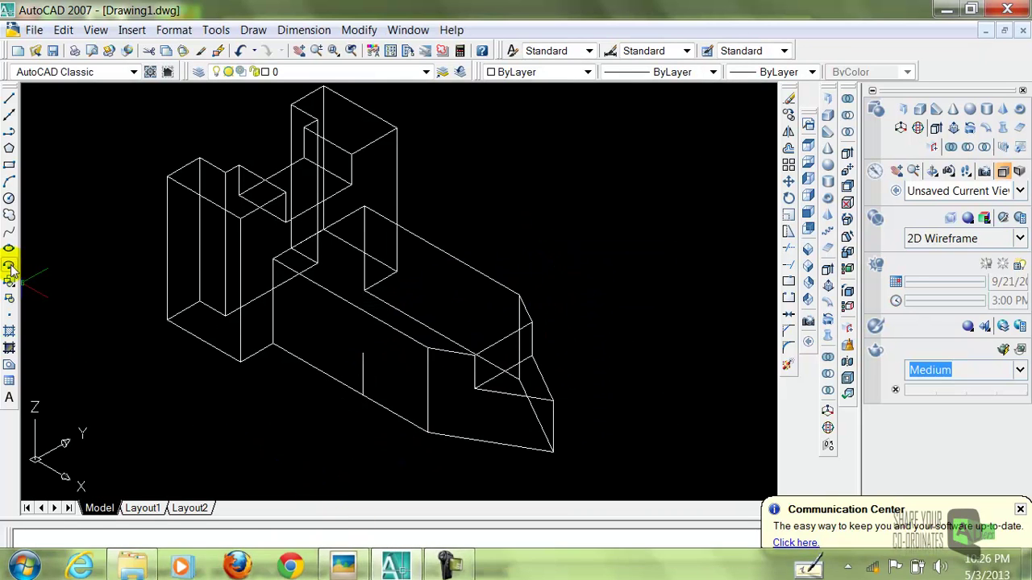
# Draw a 0.25-radius circle at the line's top end and remove the construction line
pyautogui.click(8, 198)
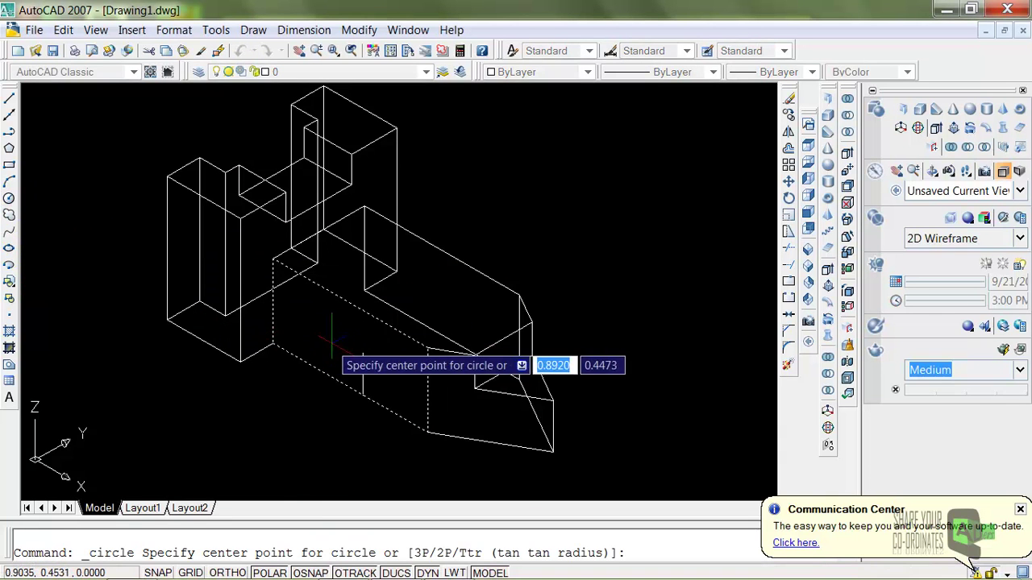
pyautogui.click(363, 355)
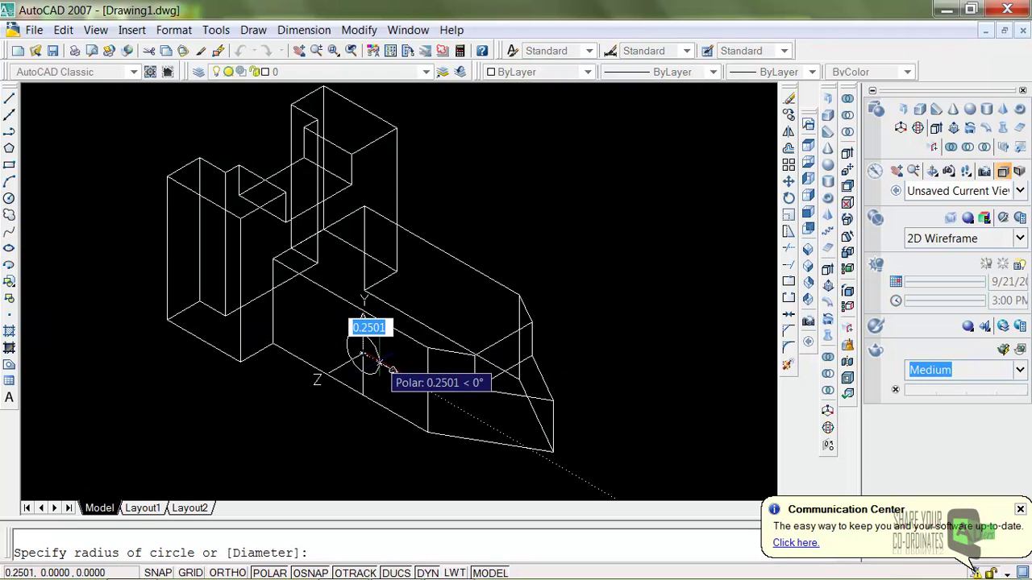
pyautogui.write('.25')
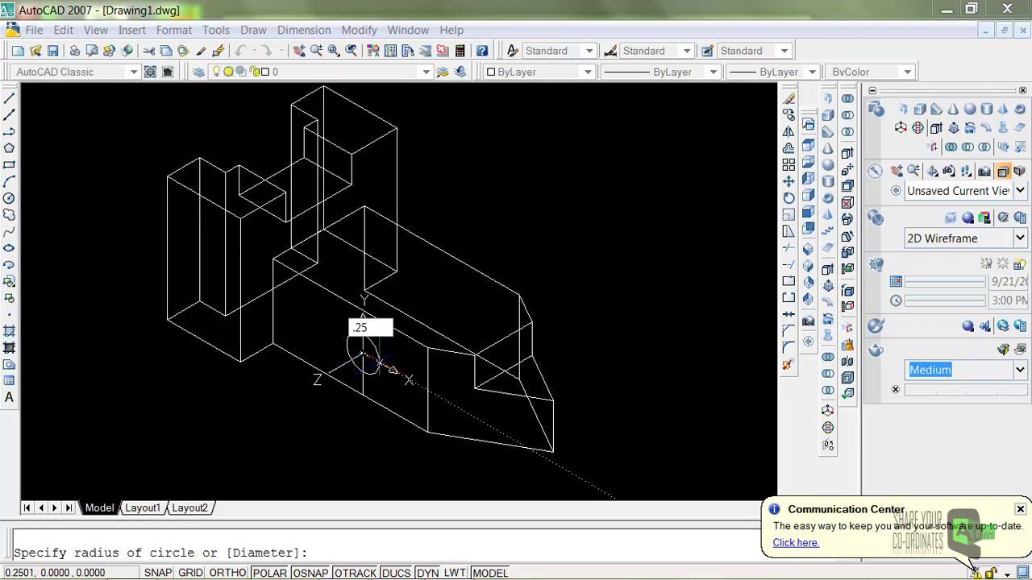
pyautogui.press('Return')
pyautogui.click(363, 354)
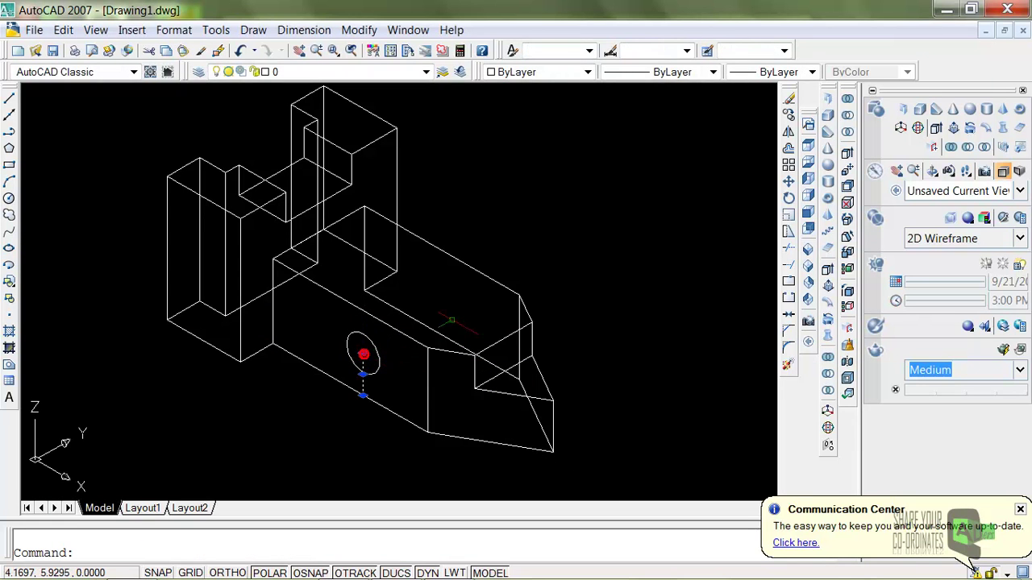
pyautogui.press('Escape')
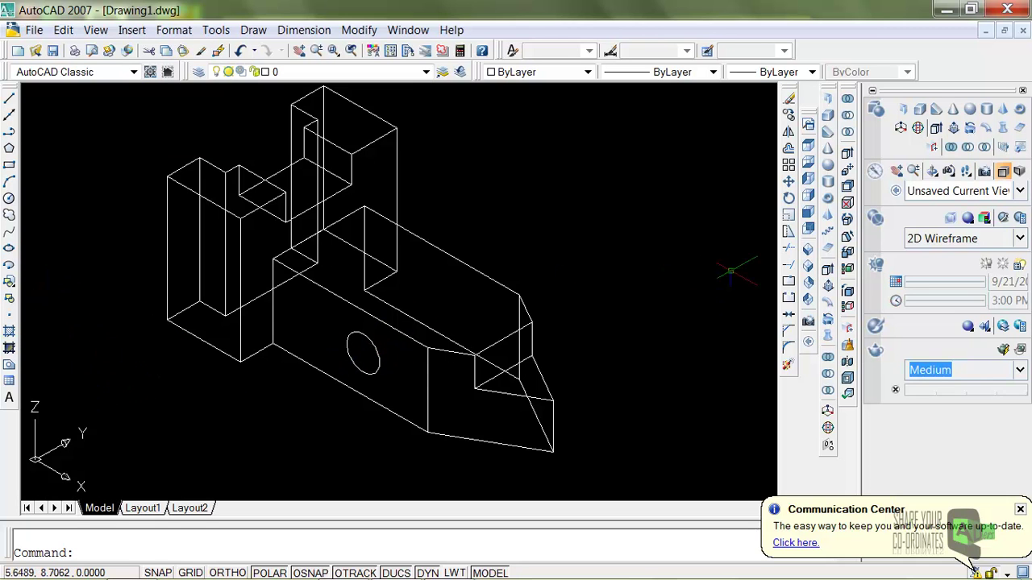
# Extrude the circle into a cylinder long enough to pass through the slab
pyautogui.click(830, 274)
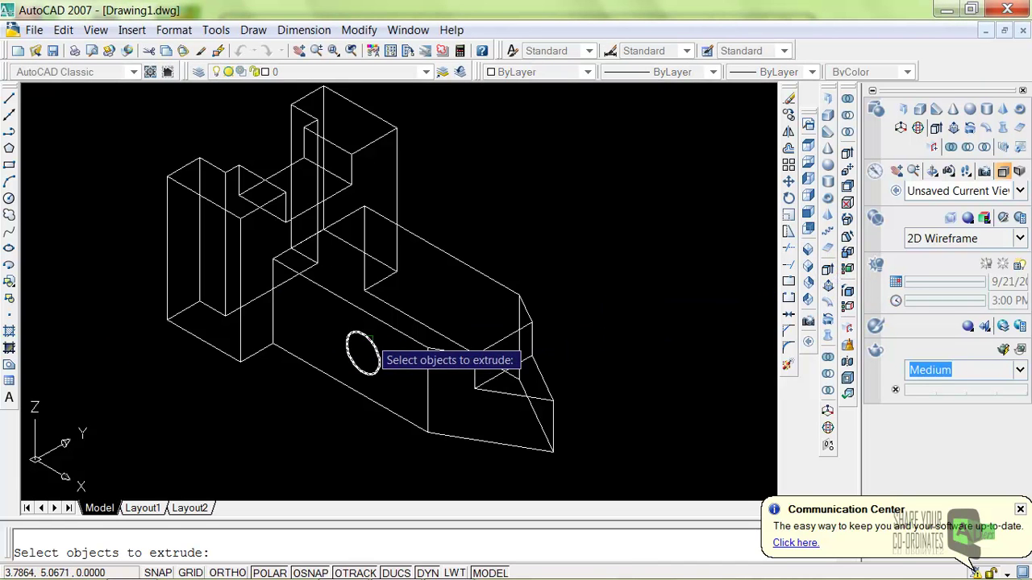
pyautogui.click(369, 342)
pyautogui.press('Return')
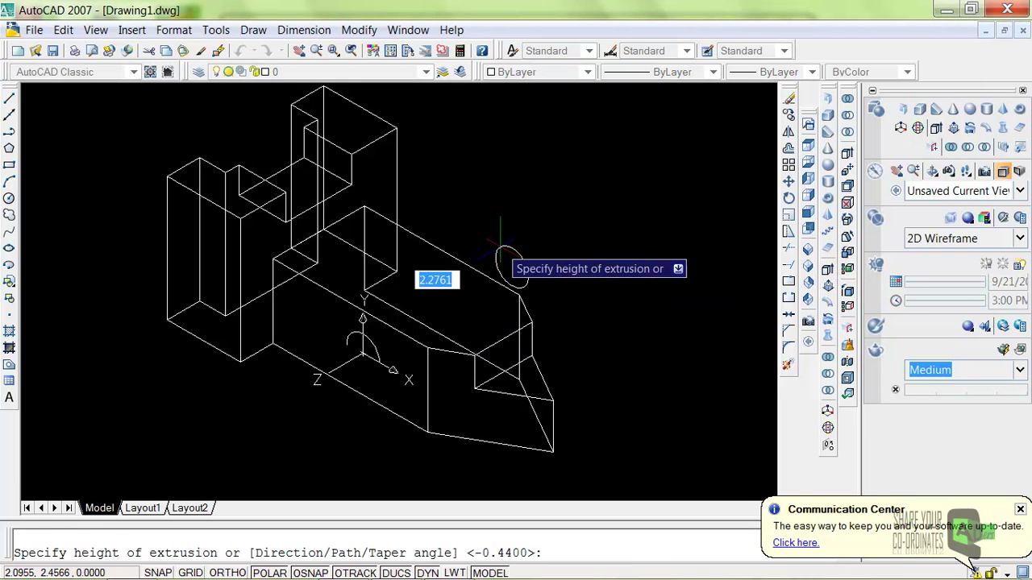
pyautogui.click(587, 211)
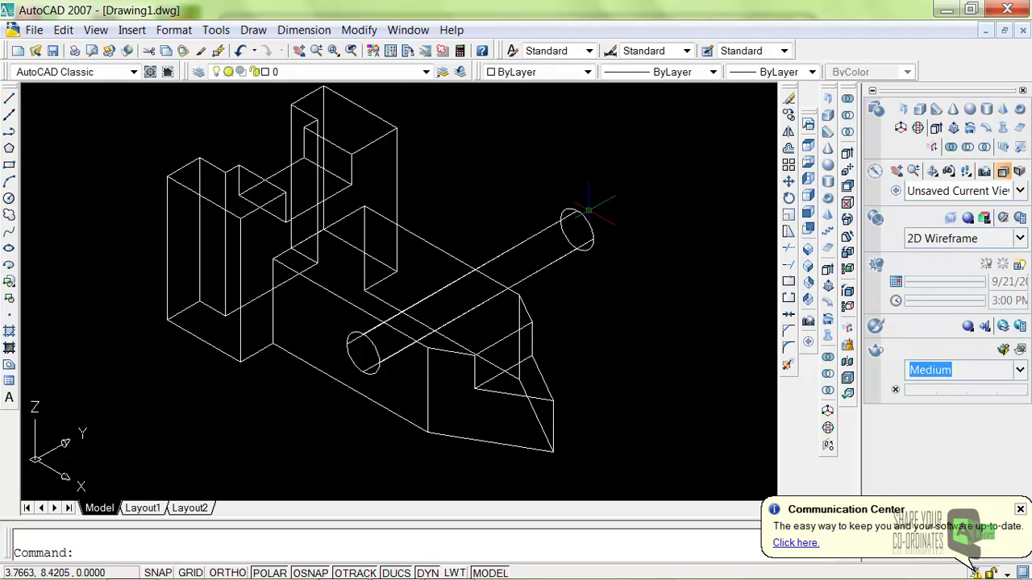
pyautogui.press('Return')
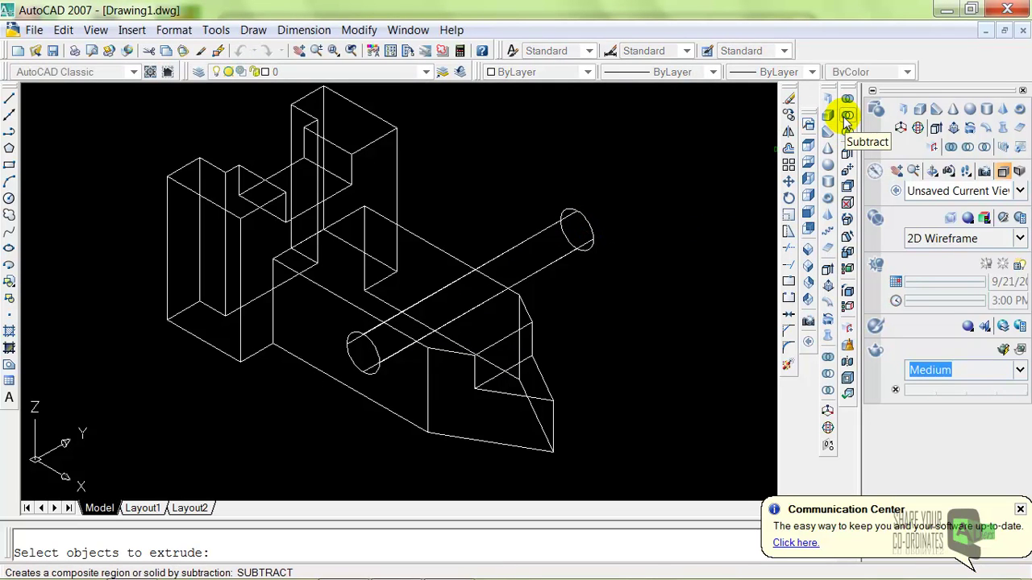
# Subtract the cylinder from the main solid to bore the through hole
pyautogui.click(847, 119)
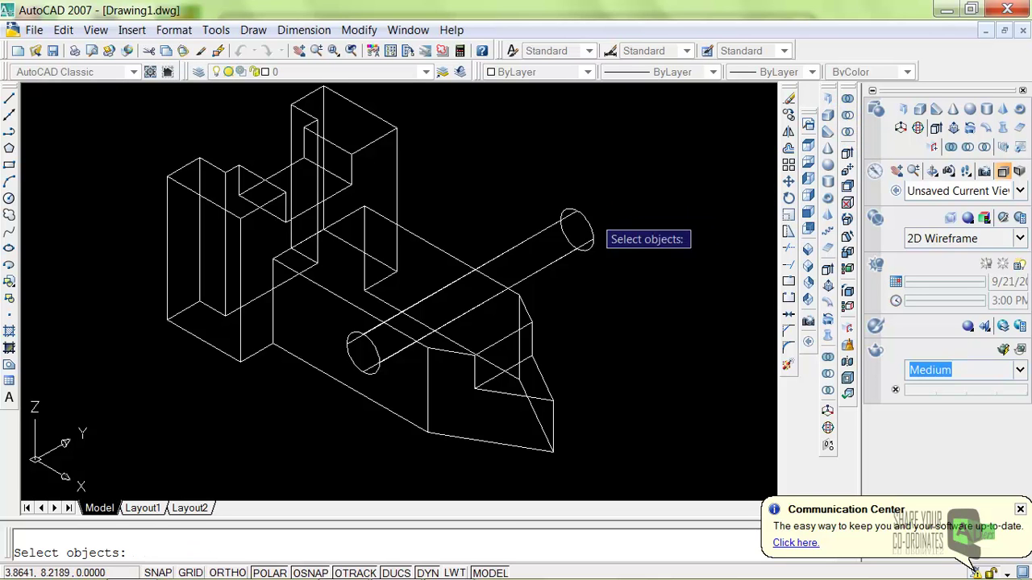
pyautogui.click(449, 254)
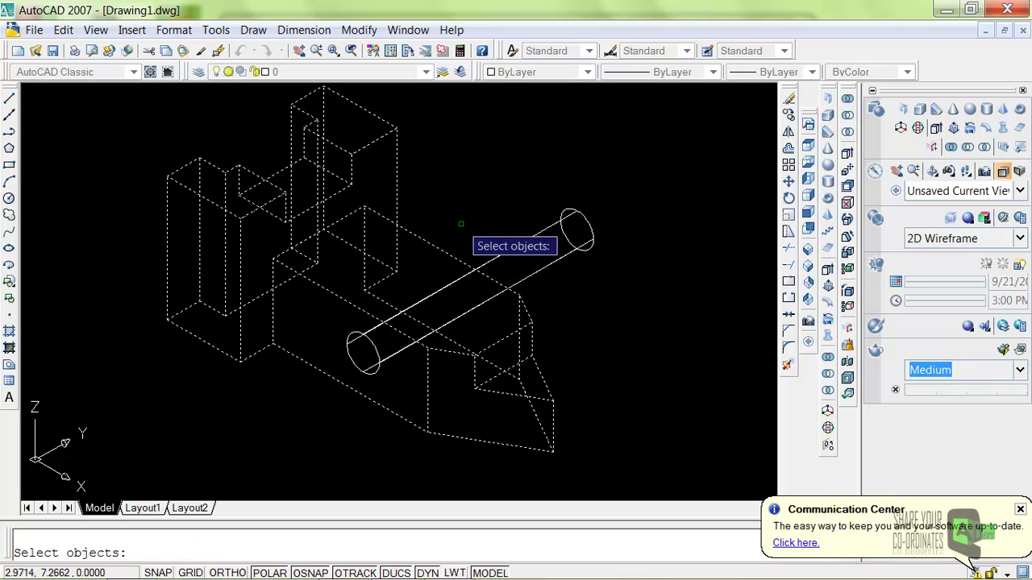
pyautogui.press('Return')
pyautogui.click(509, 256)
pyautogui.press('Return')
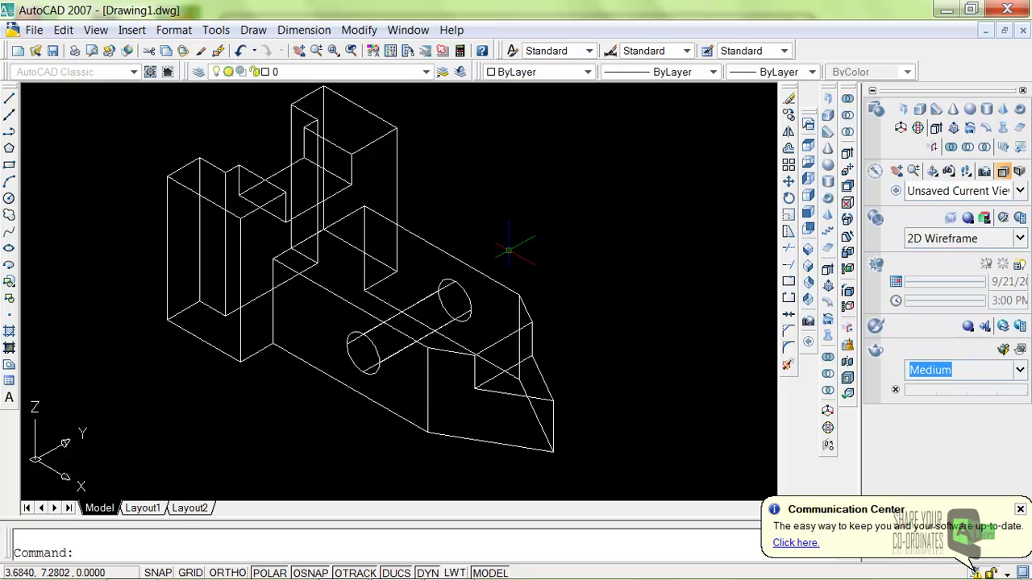